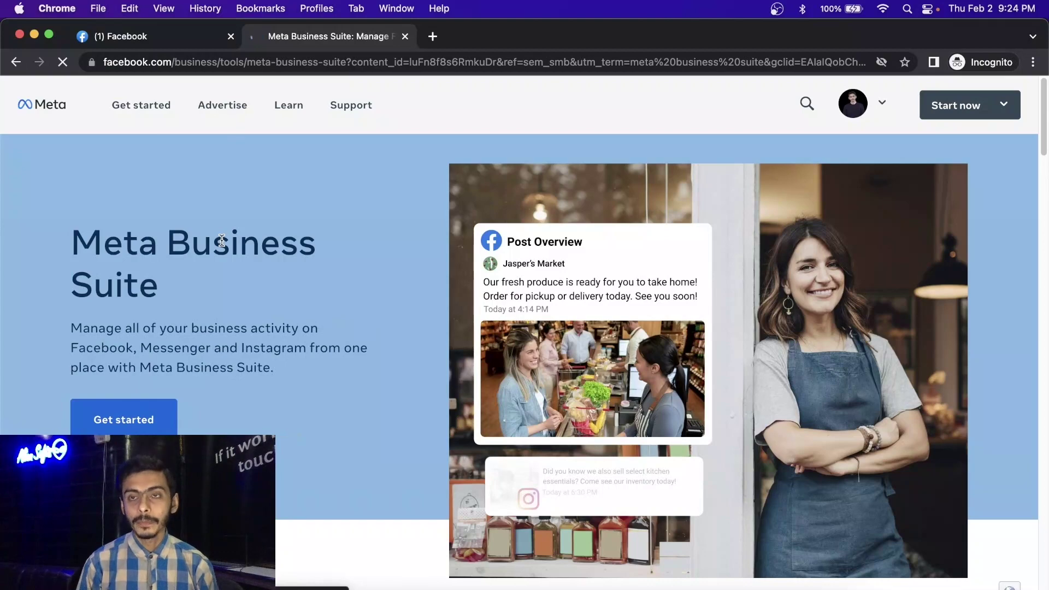
Open Ads Manager from the Meta Business Suite page and dismiss the updates pop-up.
scroll(222, 240, "down", 1)
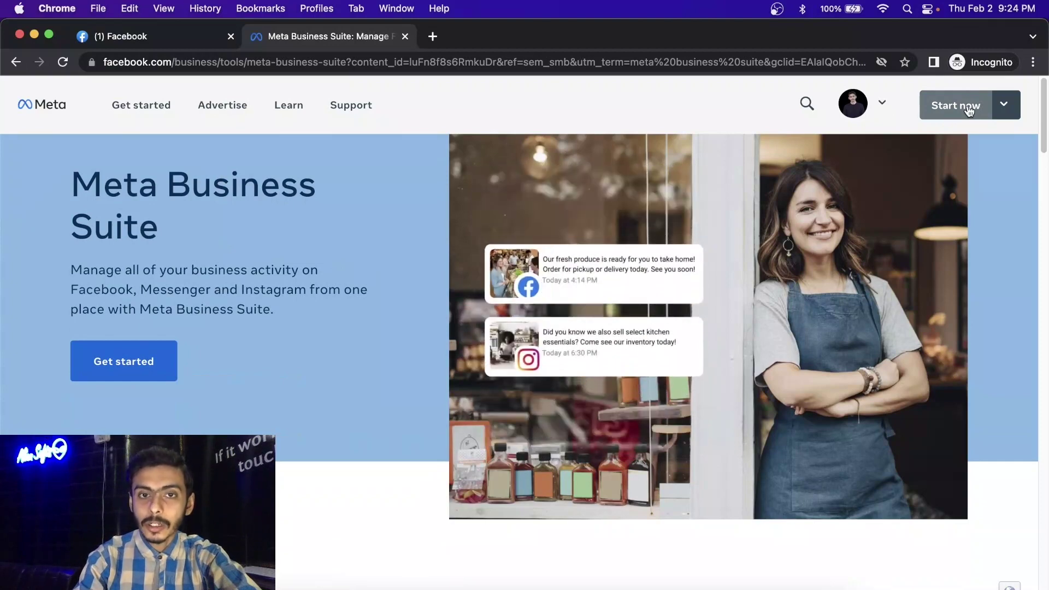
left_click(968, 111)
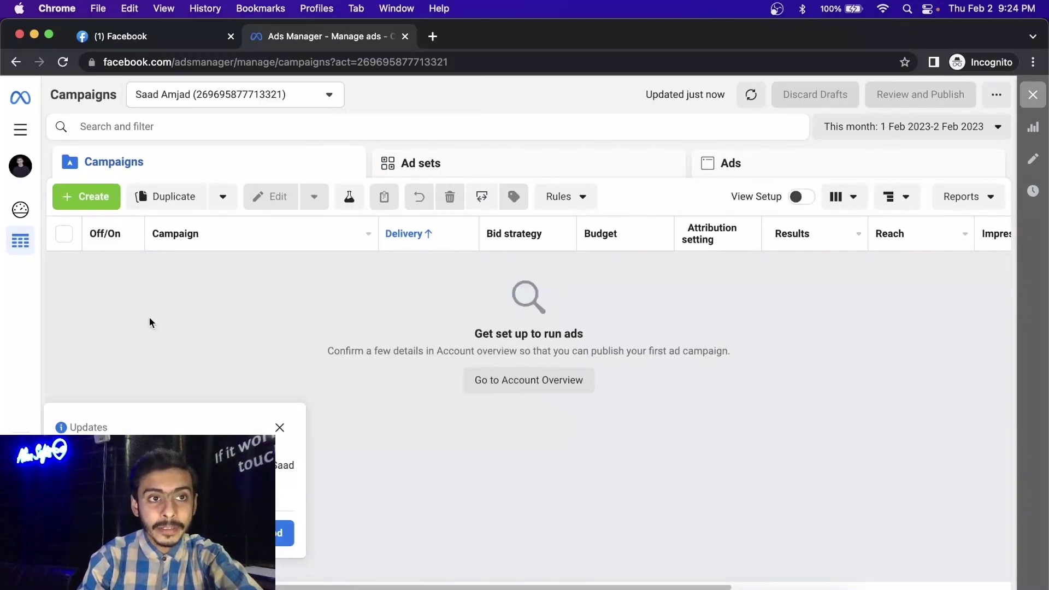
left_click(281, 427)
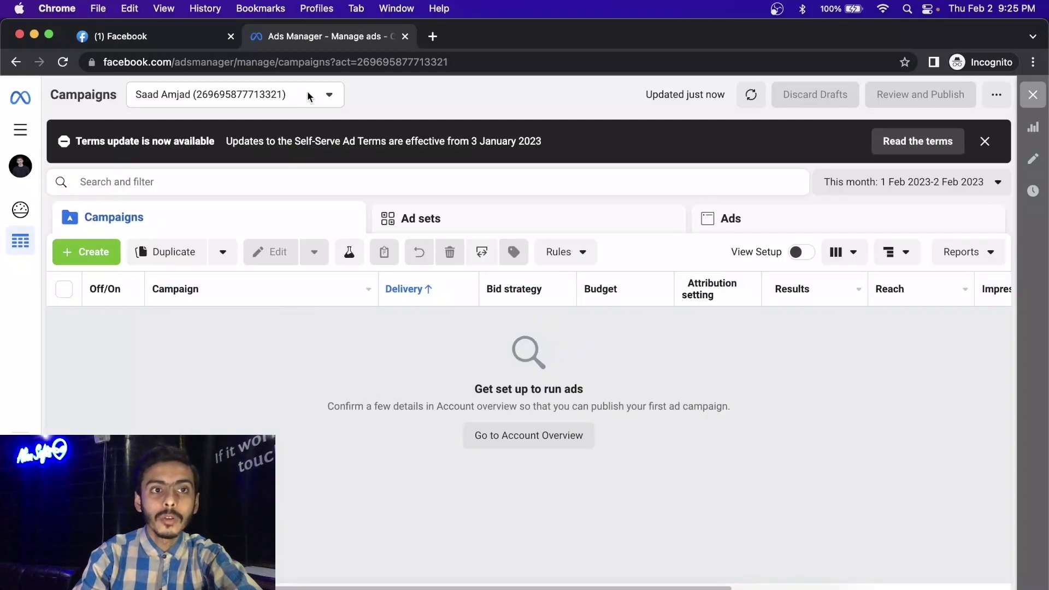
Check the list of available ad accounts and dismiss the terms update banner.
left_click(330, 100)
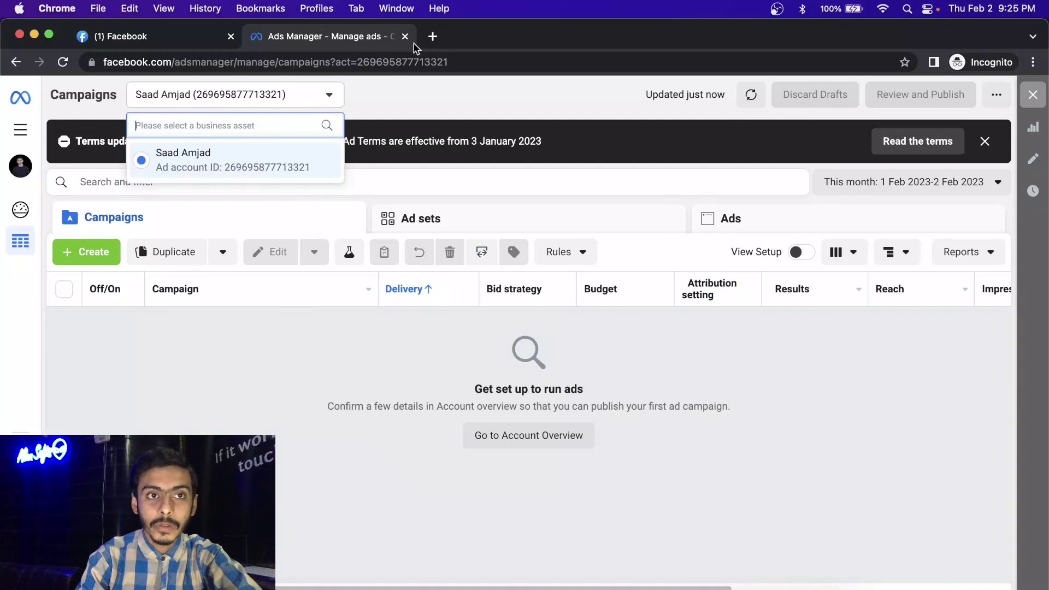
key("Escape")
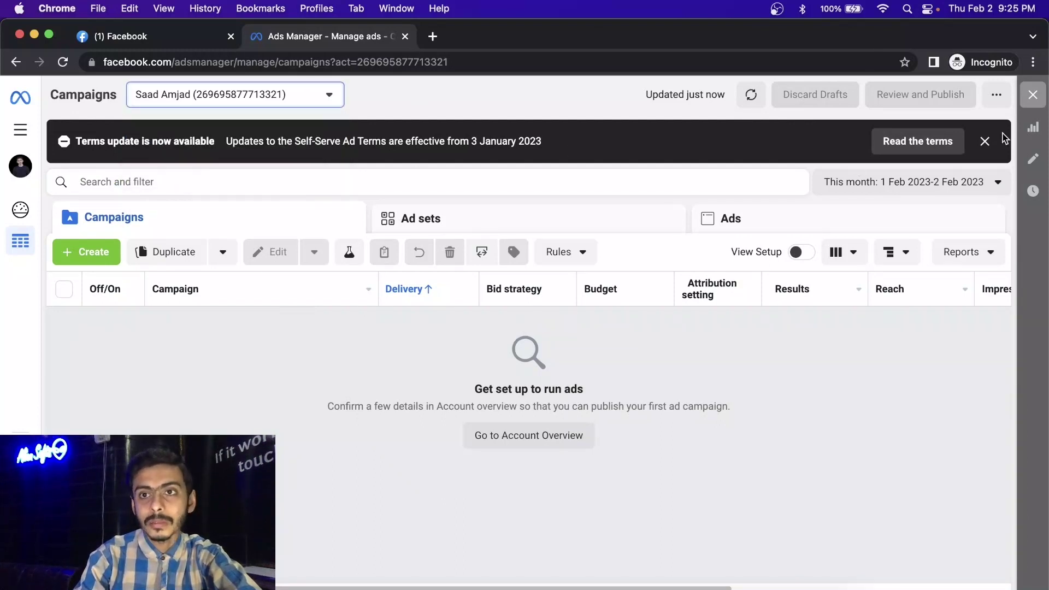
left_click(986, 142)
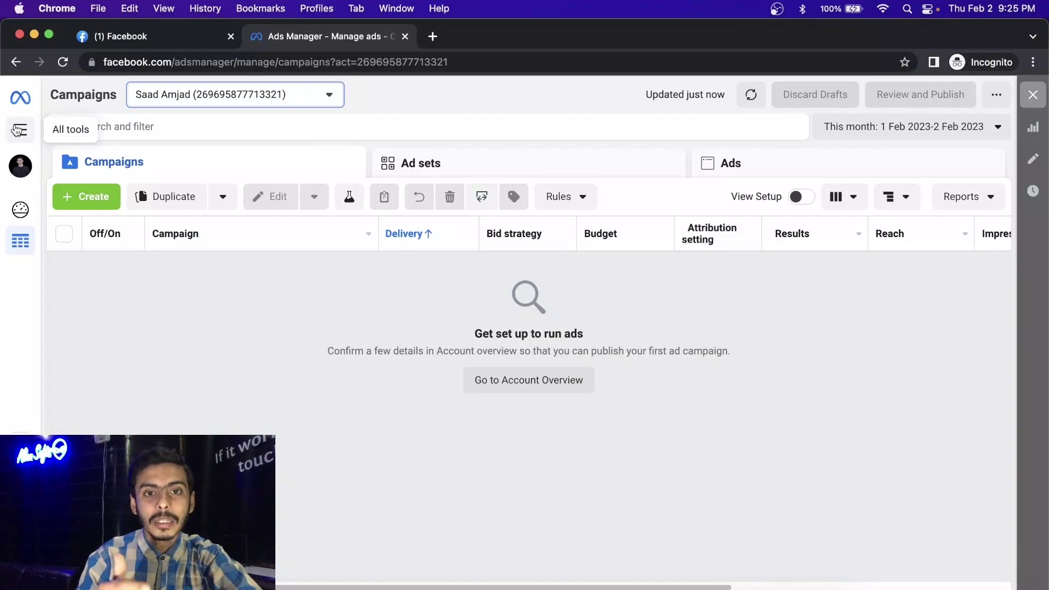
Examine the campaign table's columns, from Delivery and Budget through Results, Reach and Amount spent to Ends.
left_click(18, 130)
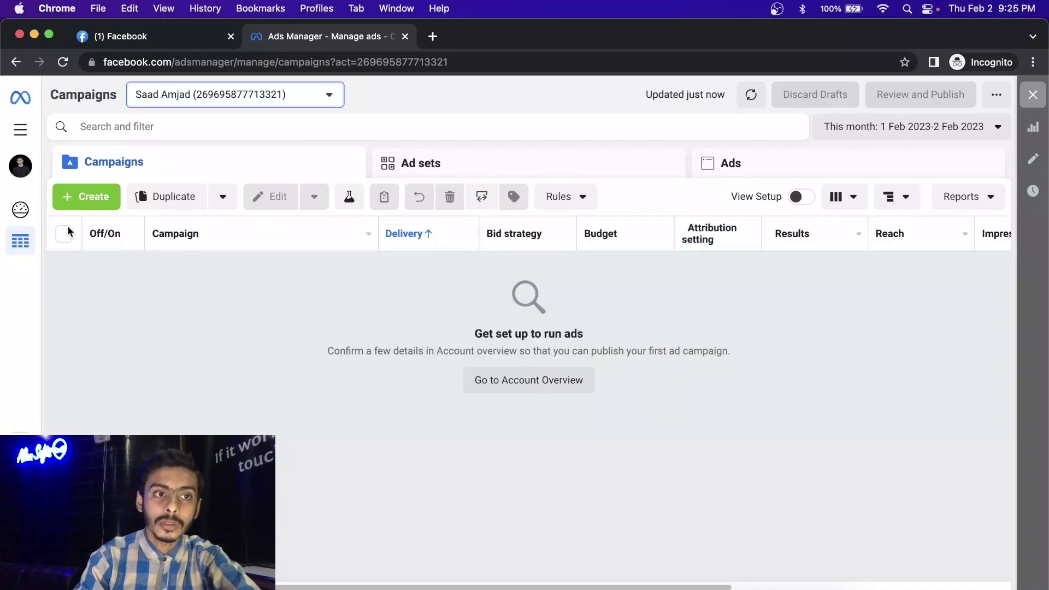
mouse_move(94, 242)
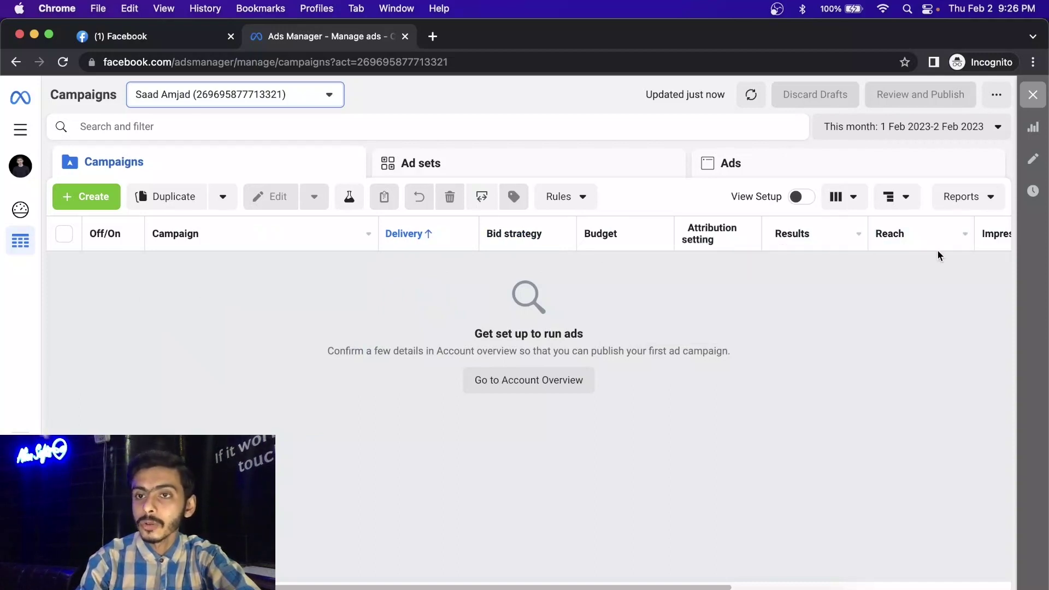
scroll(944, 237, "right", 5)
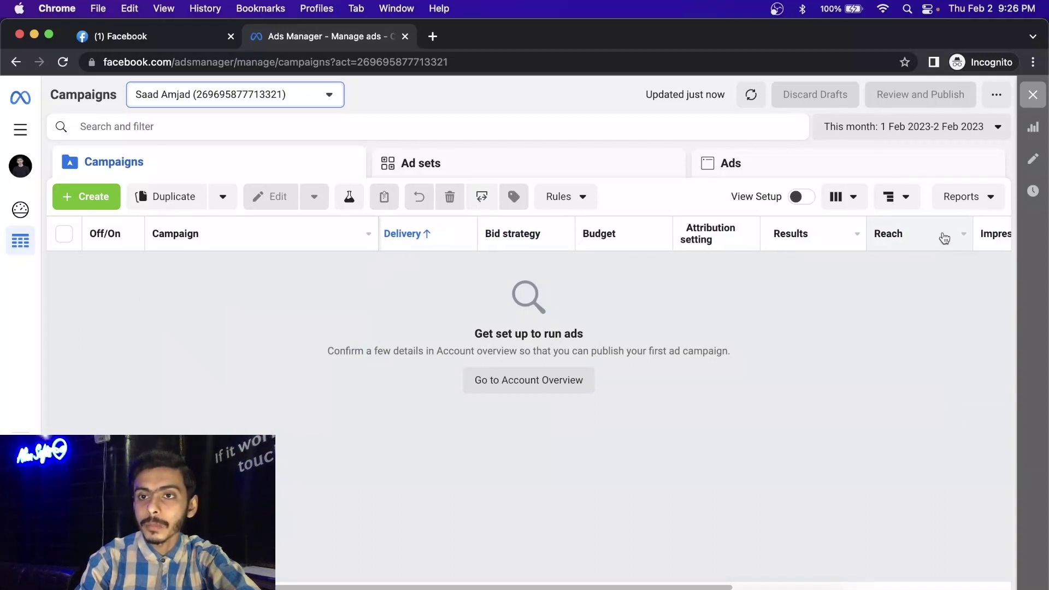
scroll(944, 237, "right", 3)
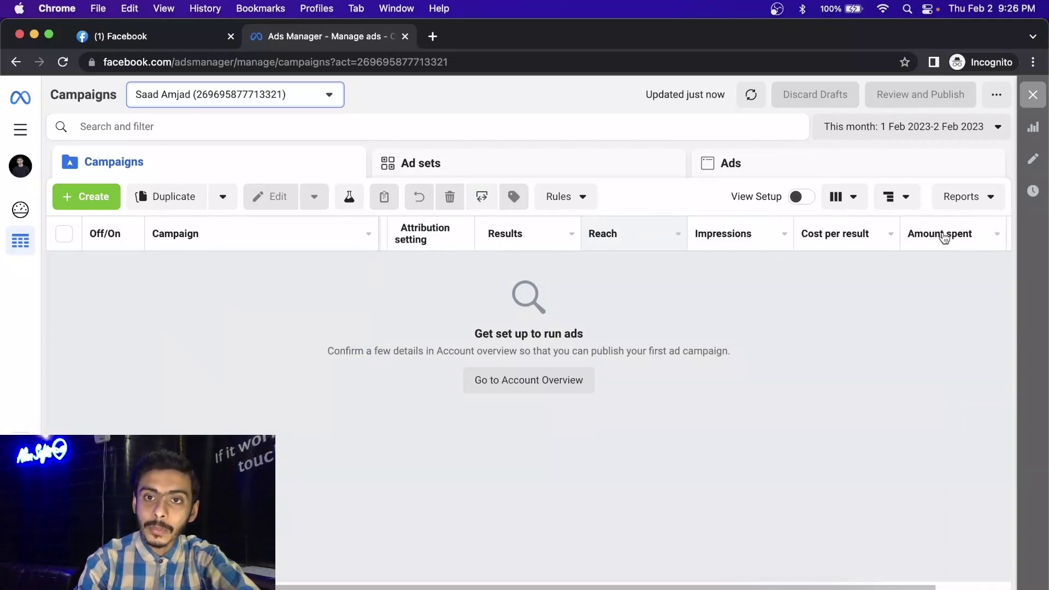
scroll(944, 236, "right", 3)
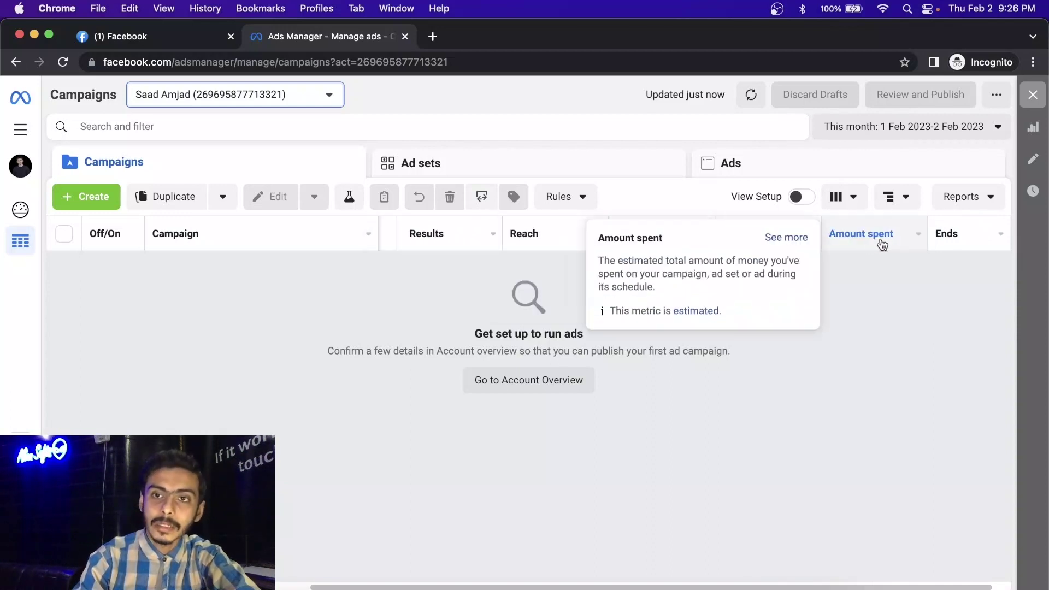
scroll(881, 244, "right", 1)
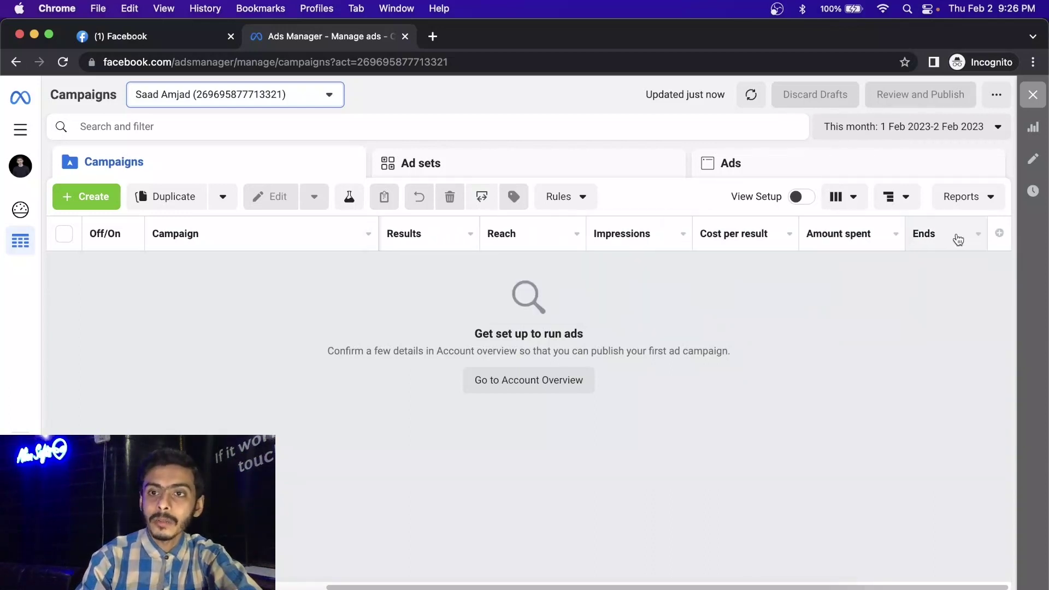
mouse_move(956, 239)
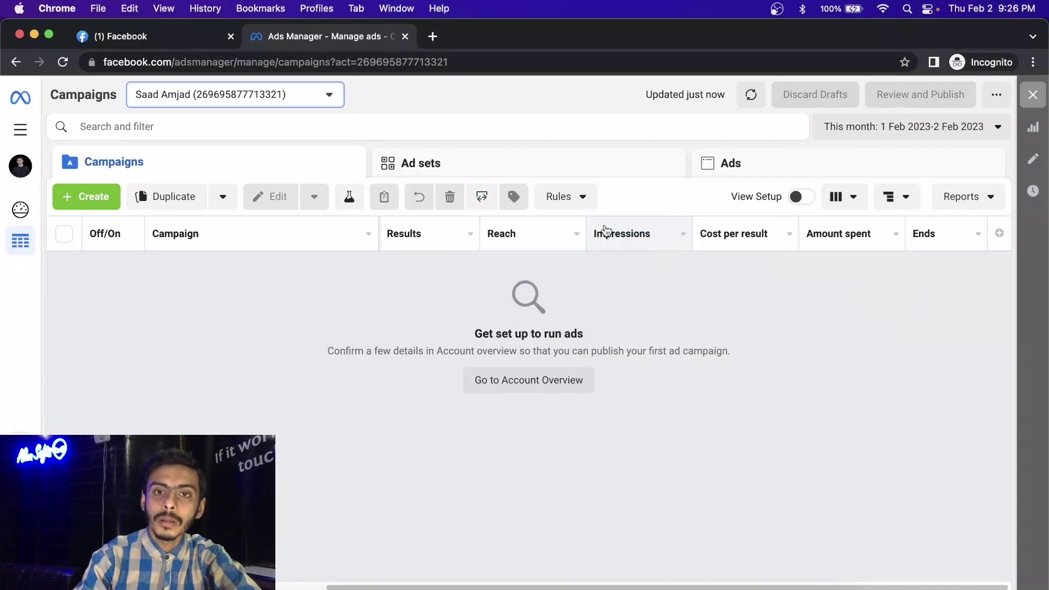
scroll(605, 231, "left", 8)
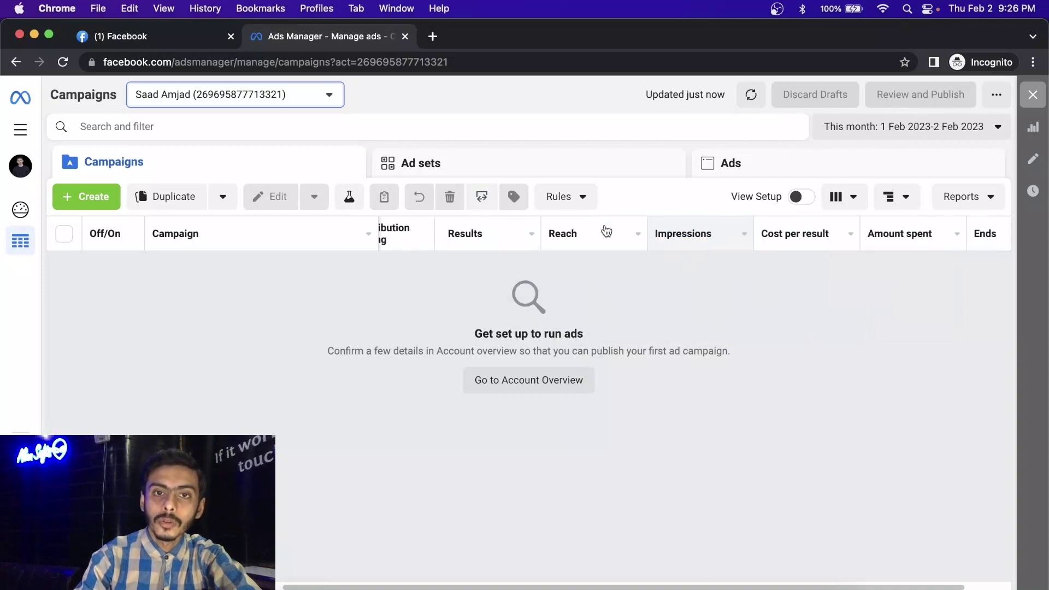
Create a new campaign with the Traffic objective.
left_click(91, 198)
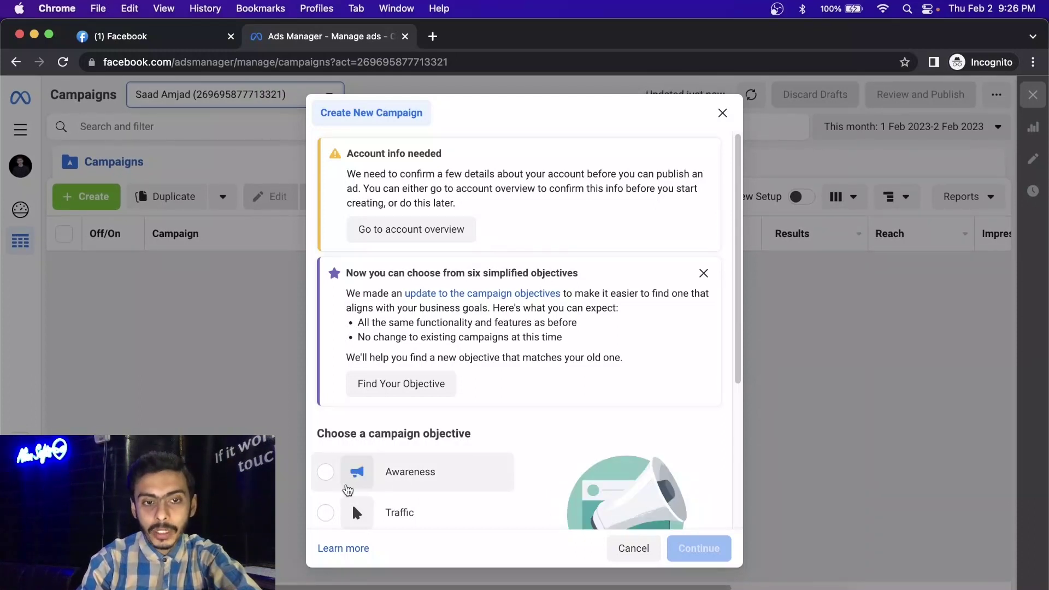
left_click(356, 514)
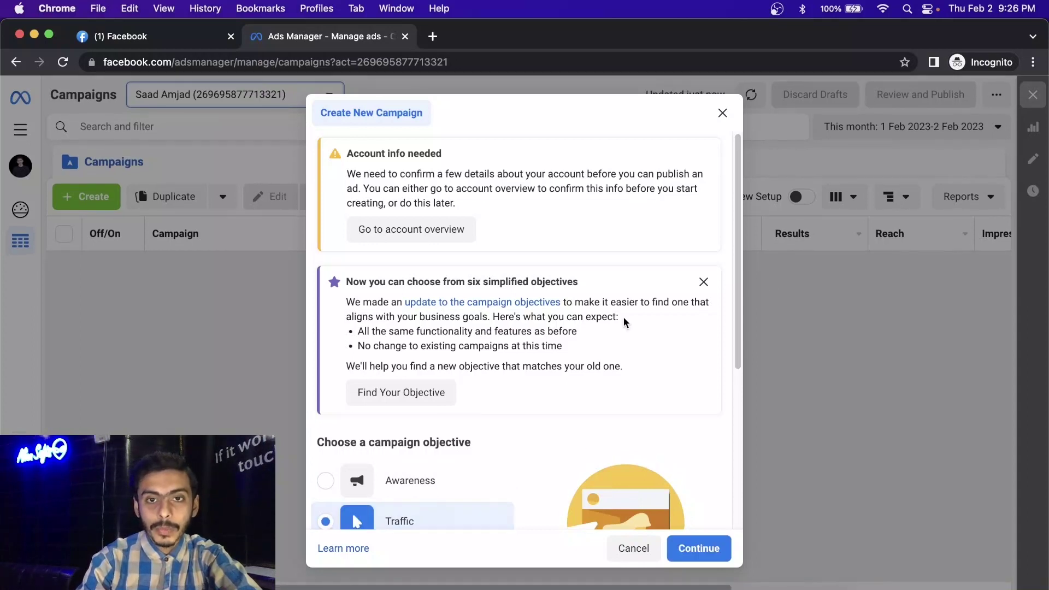
scroll(623, 322, "down", 5)
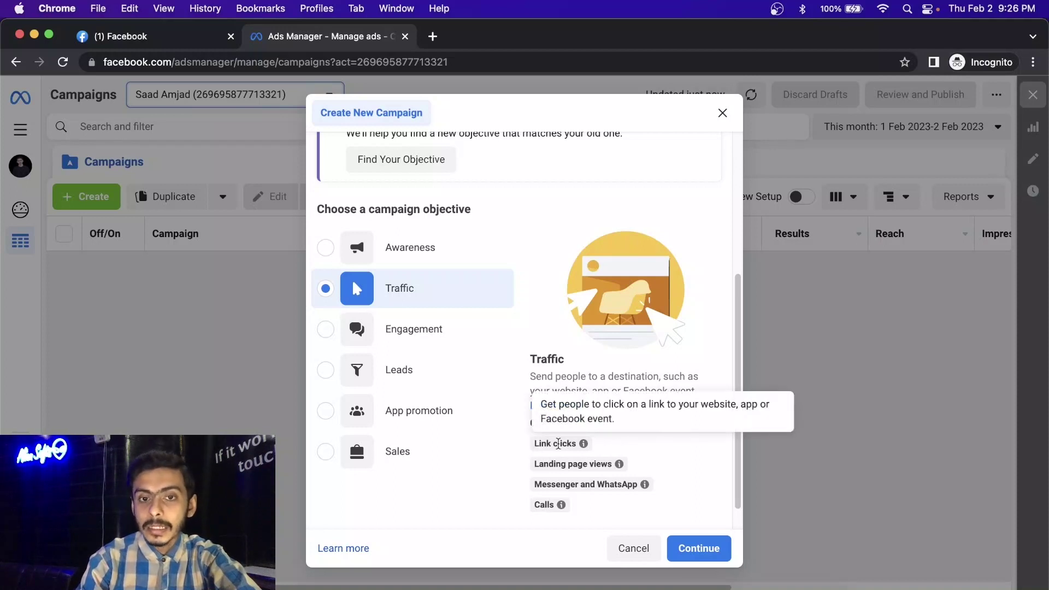
mouse_move(583, 465)
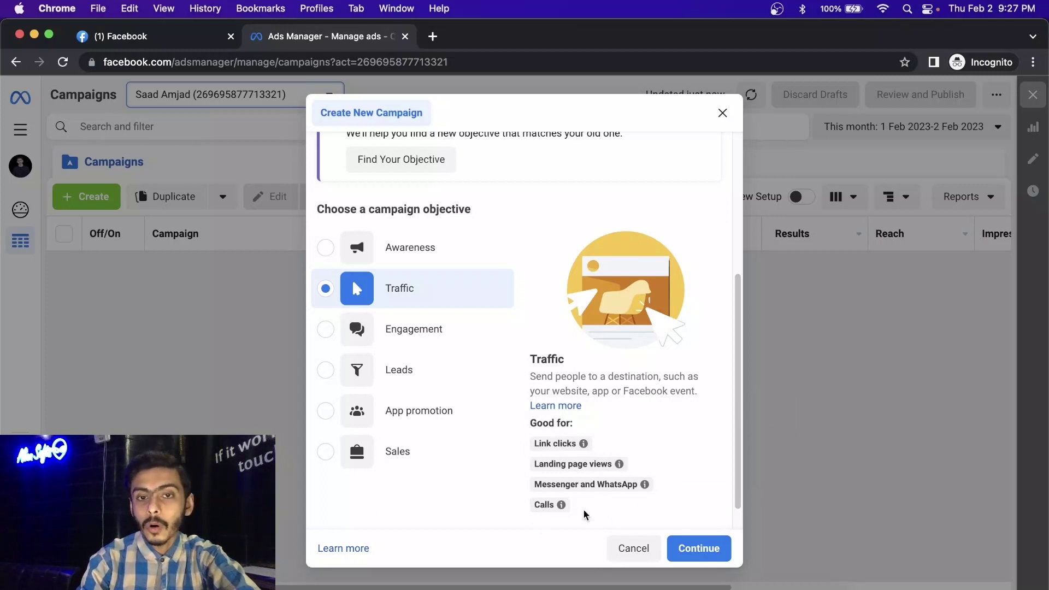
left_click(699, 551)
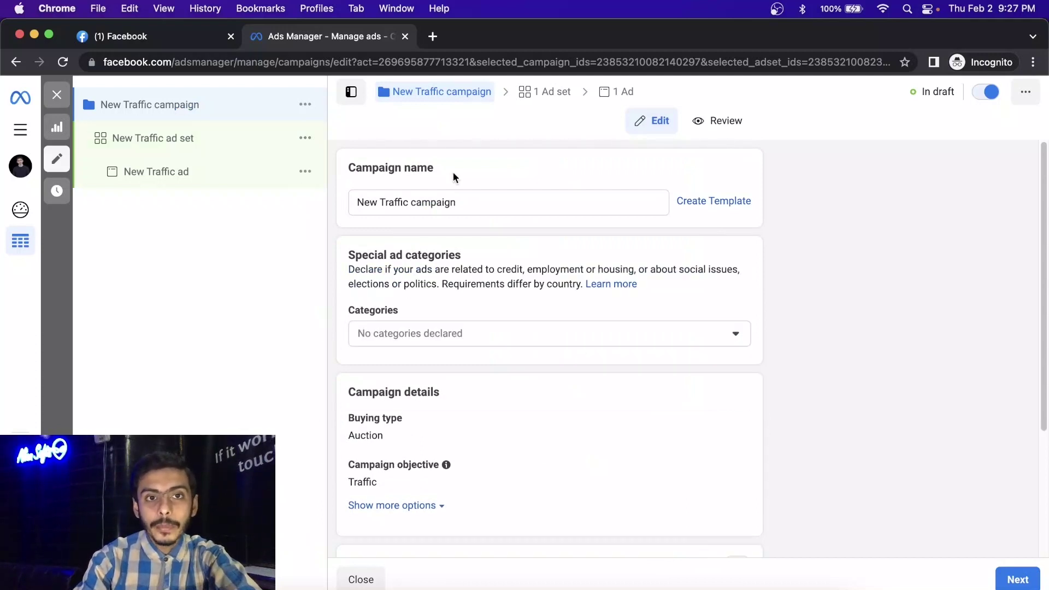
Replace the campaign name with Demo.
left_click(509, 202)
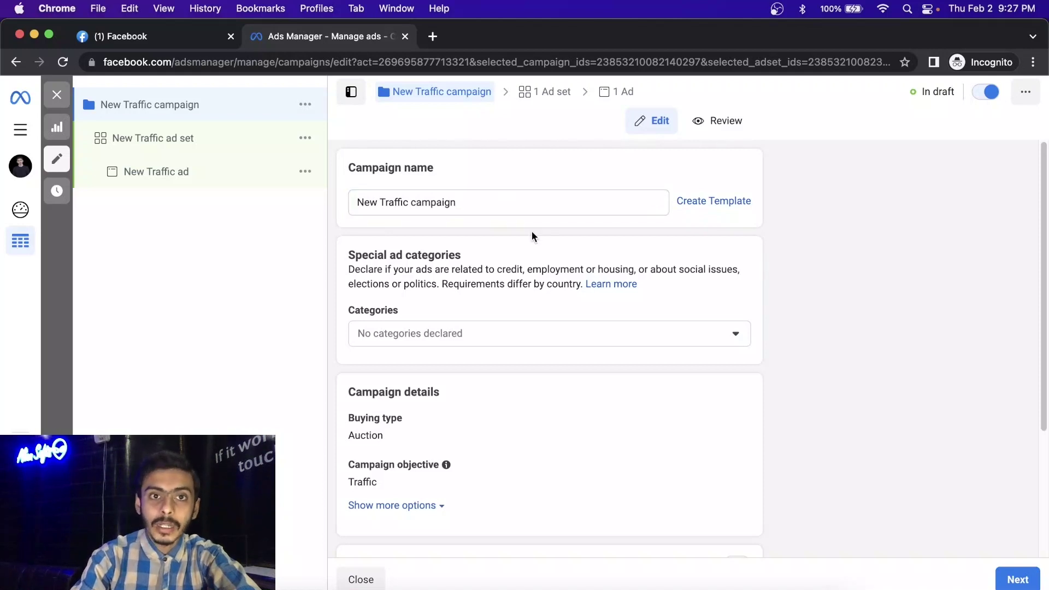
key("BackSpace")
key("BackSpace")
key("BackSpace")
key("BackSpace")
key("BackSpace")
key("BackSpace")
key("BackSpace")
key("BackSpace")
key("BackSpace")
key("BackSpace")
key("BackSpace")
key("BackSpace")
key("BackSpace")
key("BackSpace")
key("BackSpace")
key("BackSpace")
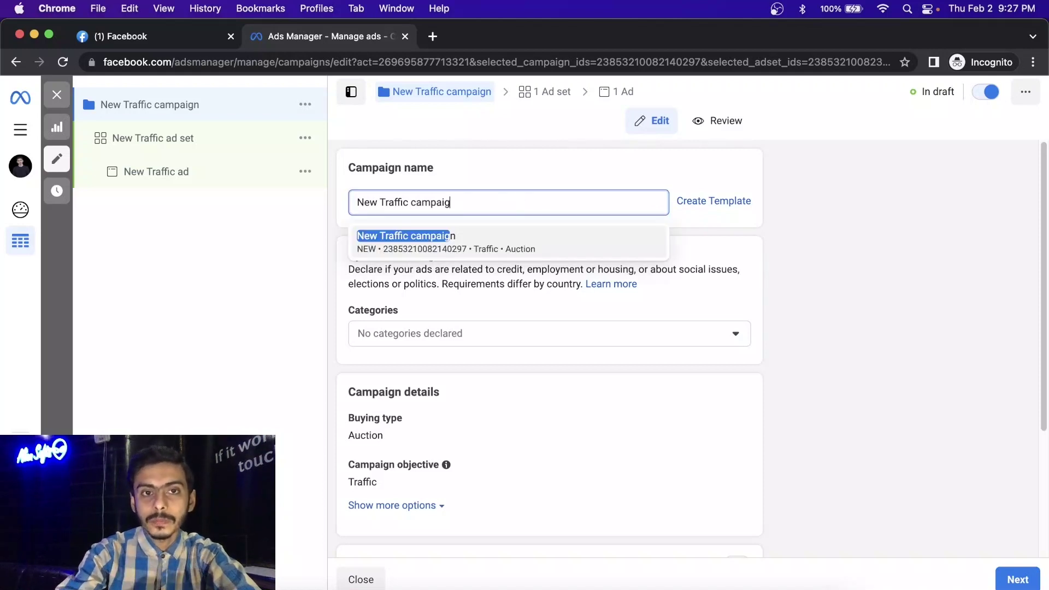
key("BackSpace")
key("BackSpace")
key("BackSpace")
key("BackSpace")
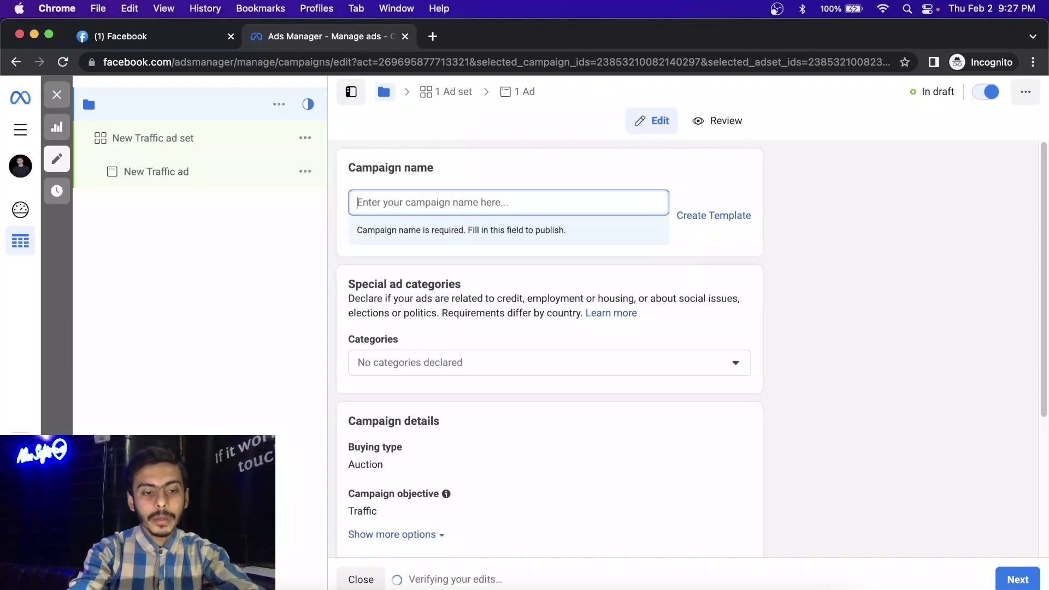
type("Demo")
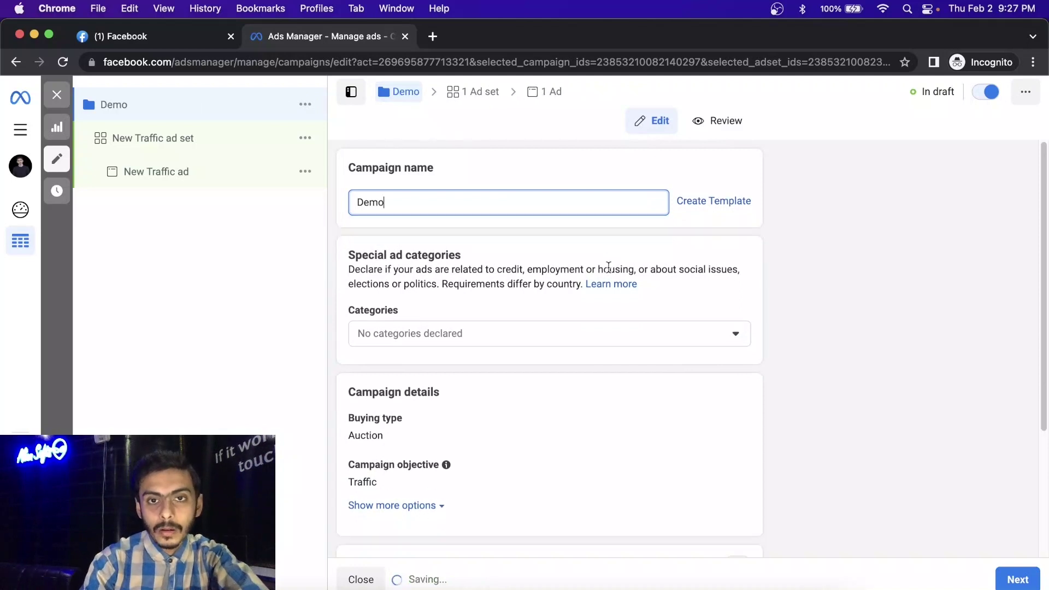
left_click(582, 248)
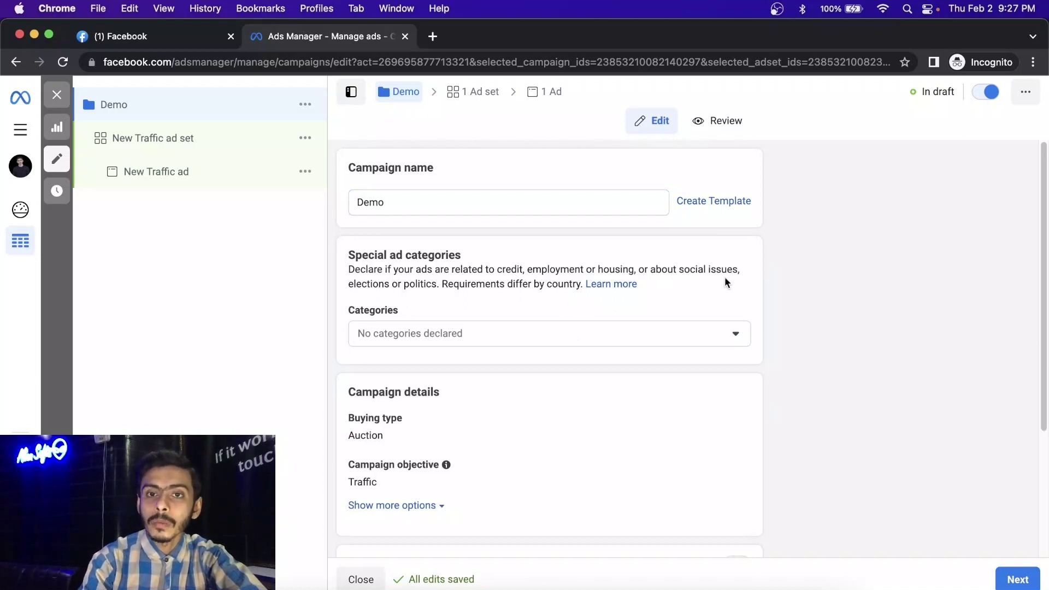
Review the special ad category options without declaring any category.
left_click(546, 335)
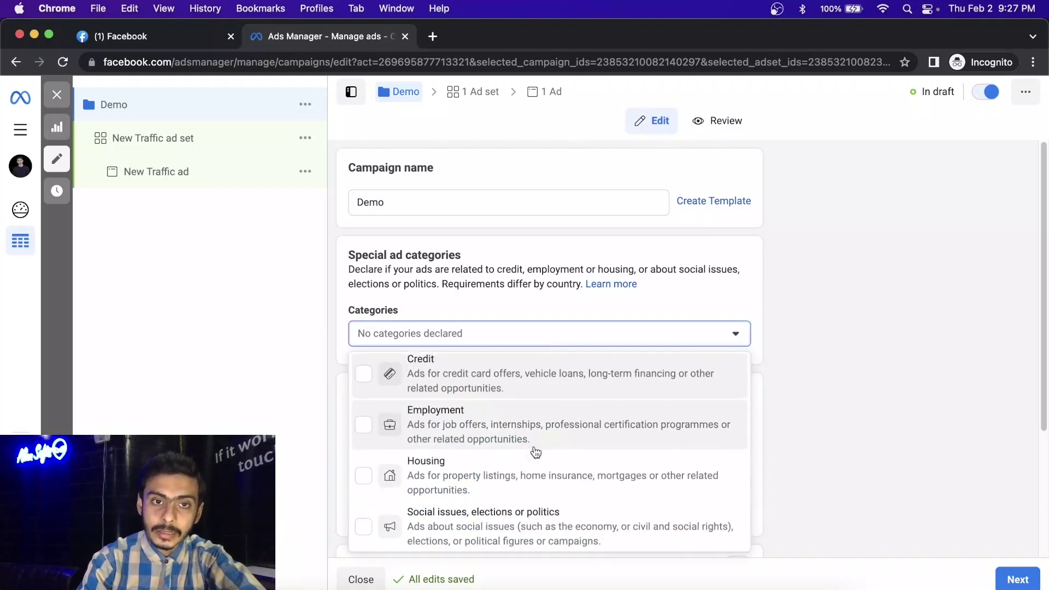
scroll(535, 453, "down", 1)
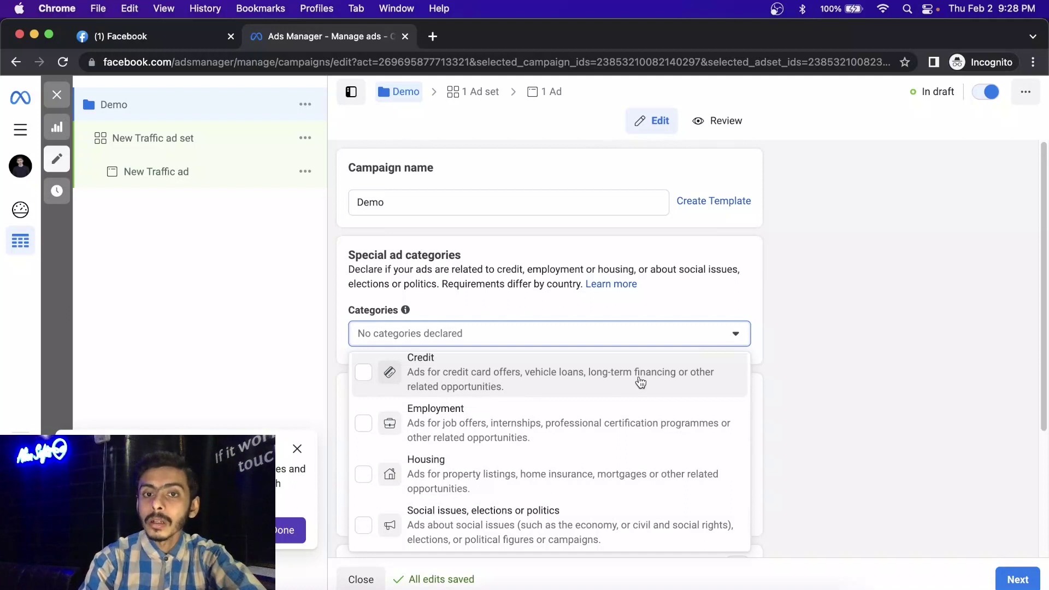
left_click(715, 326)
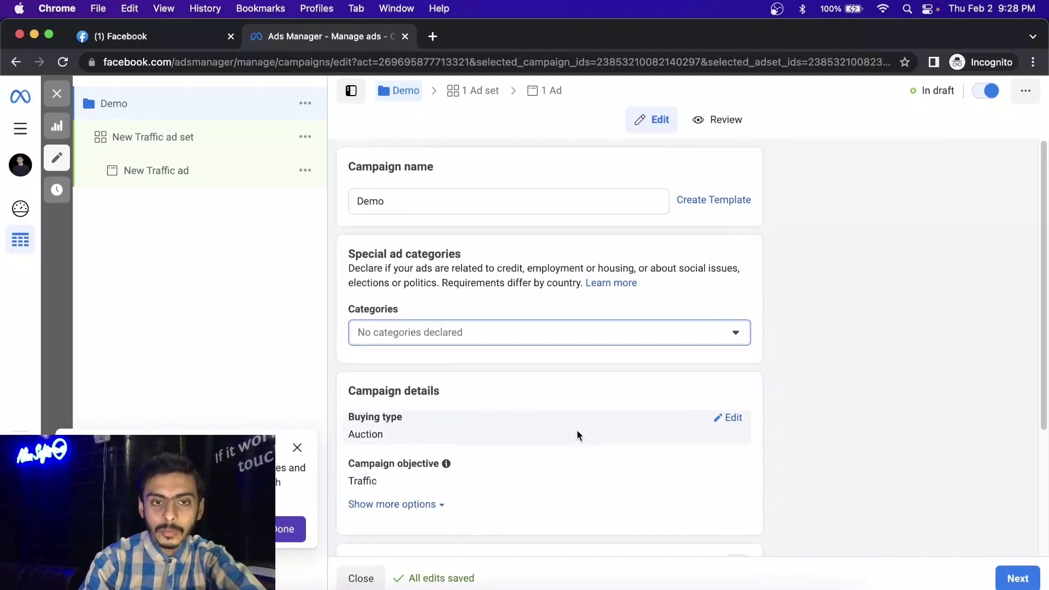
Open the campaign's buying type for editing and view the available options.
scroll(577, 435, "down", 3)
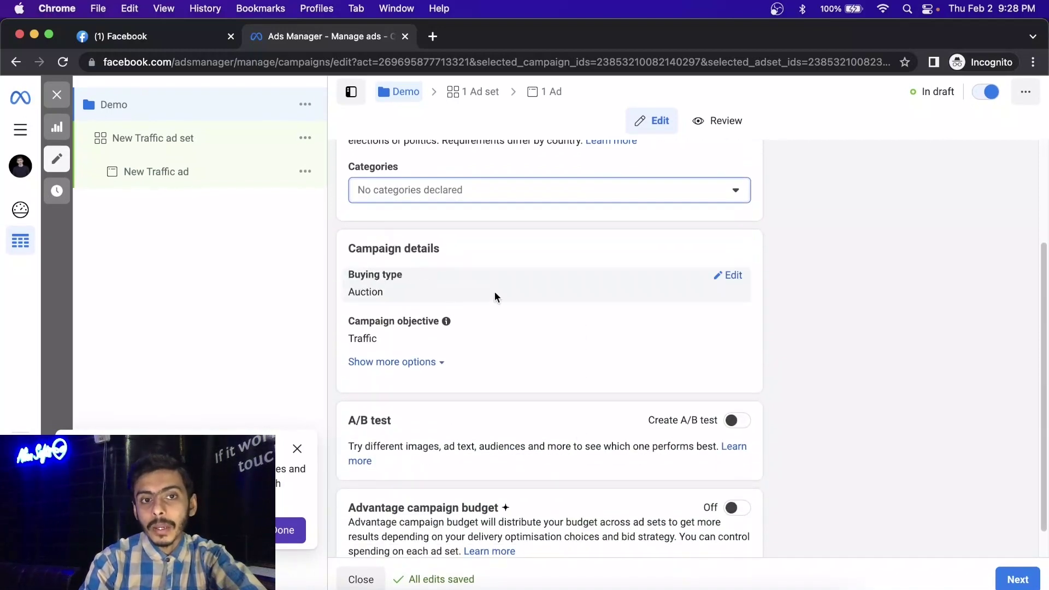
left_click(733, 278)
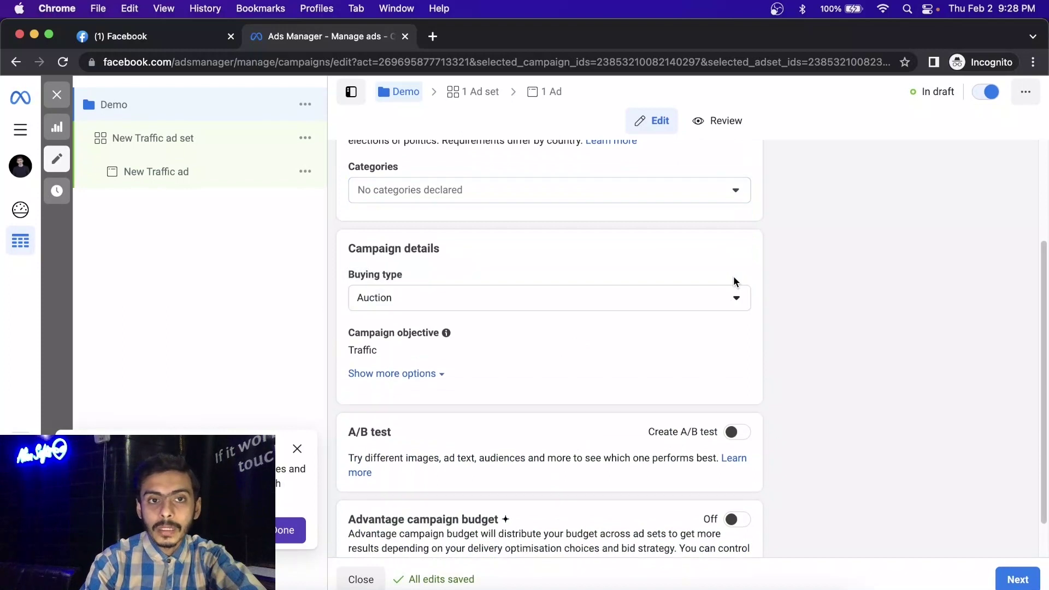
left_click(742, 310)
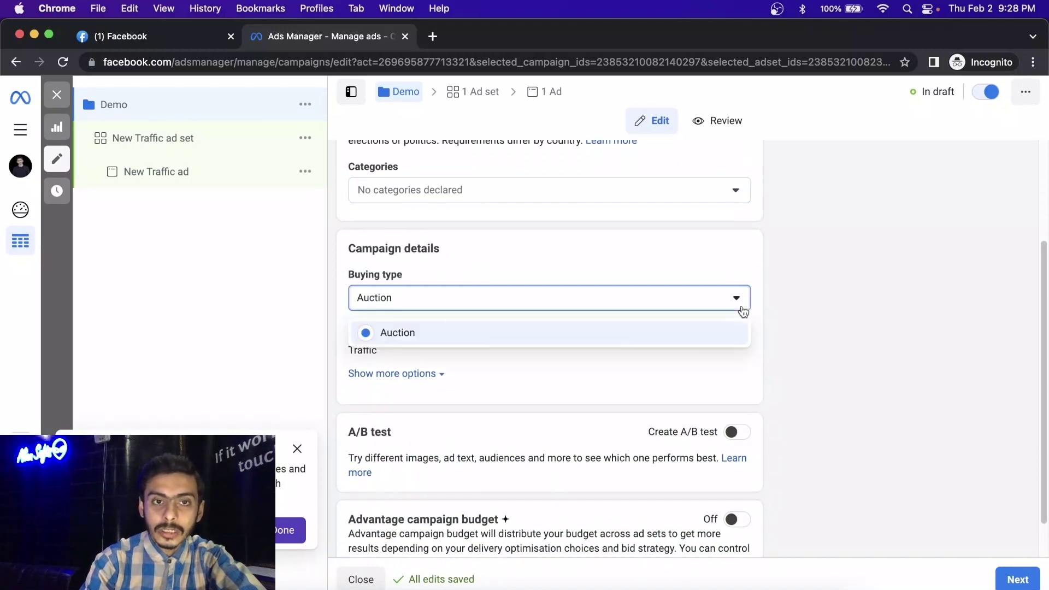
left_click(743, 312)
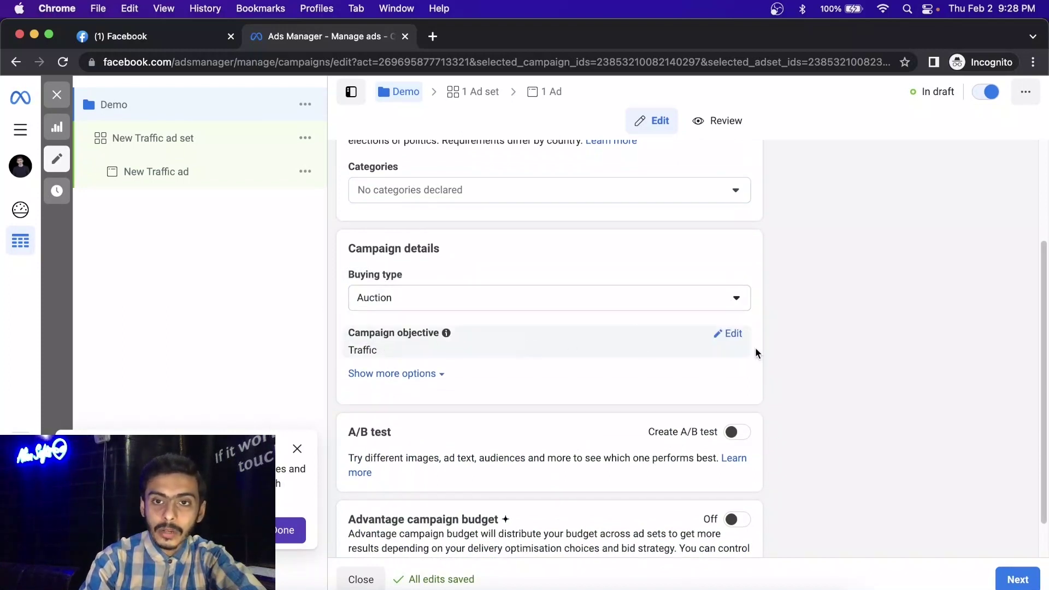
Review the campaign objective options, keep Traffic selected and continue to the ad set settings.
left_click(734, 336)
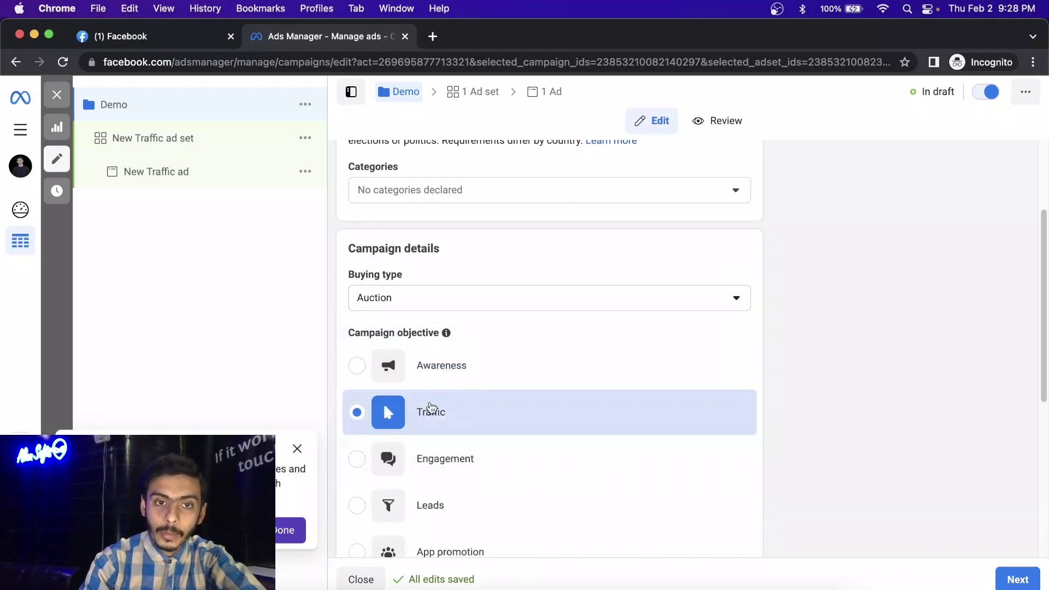
mouse_move(429, 411)
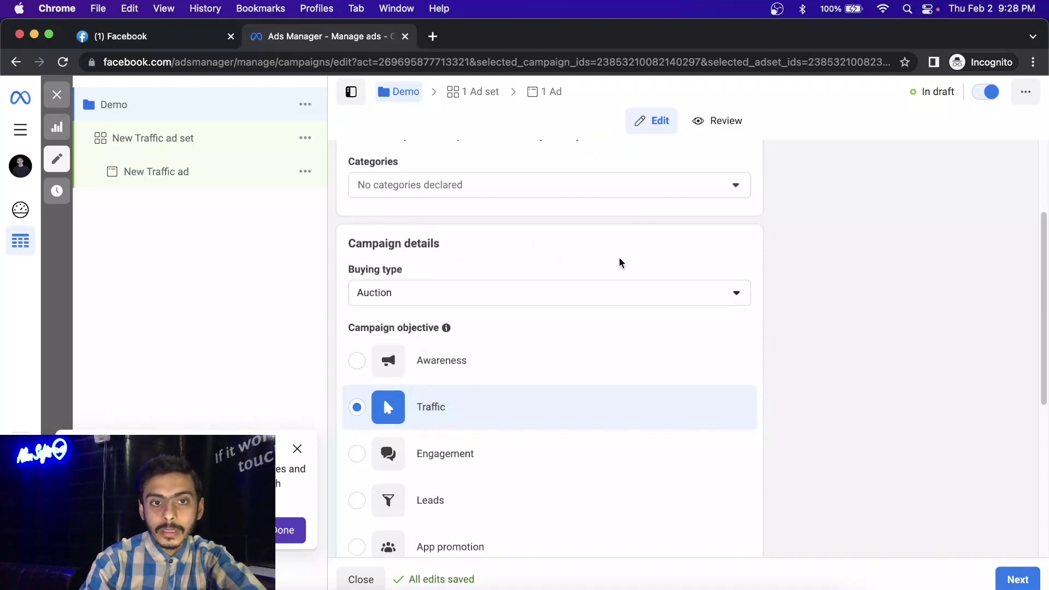
scroll(620, 263, "up", 2)
scroll(621, 263, "down", 5)
scroll(621, 263, "down", 3)
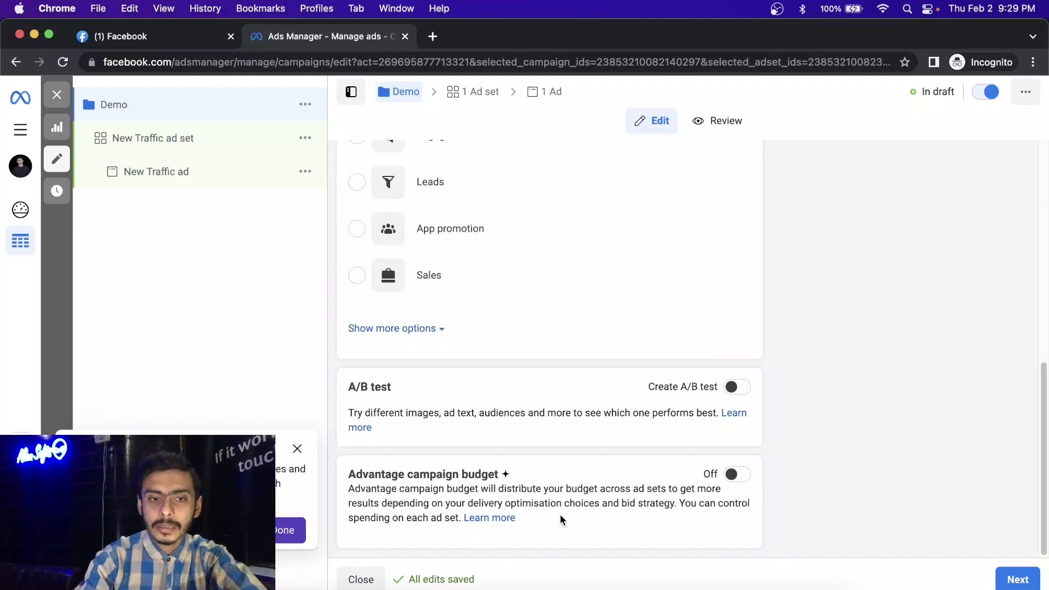
left_click(1030, 583)
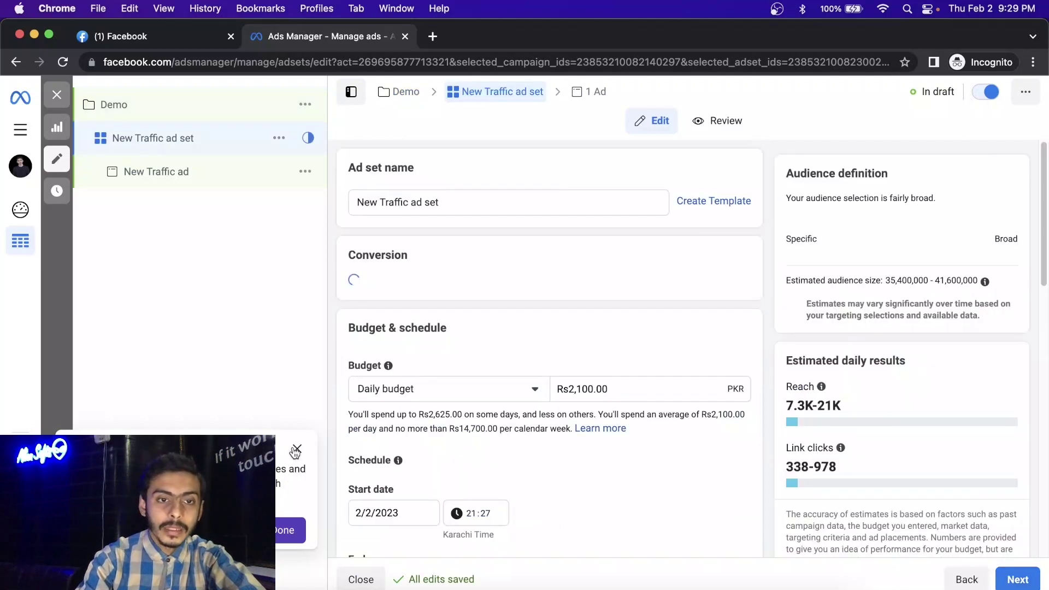
Dismiss the open tip and set the ad set's conversion location to Messenger.
left_click(298, 451)
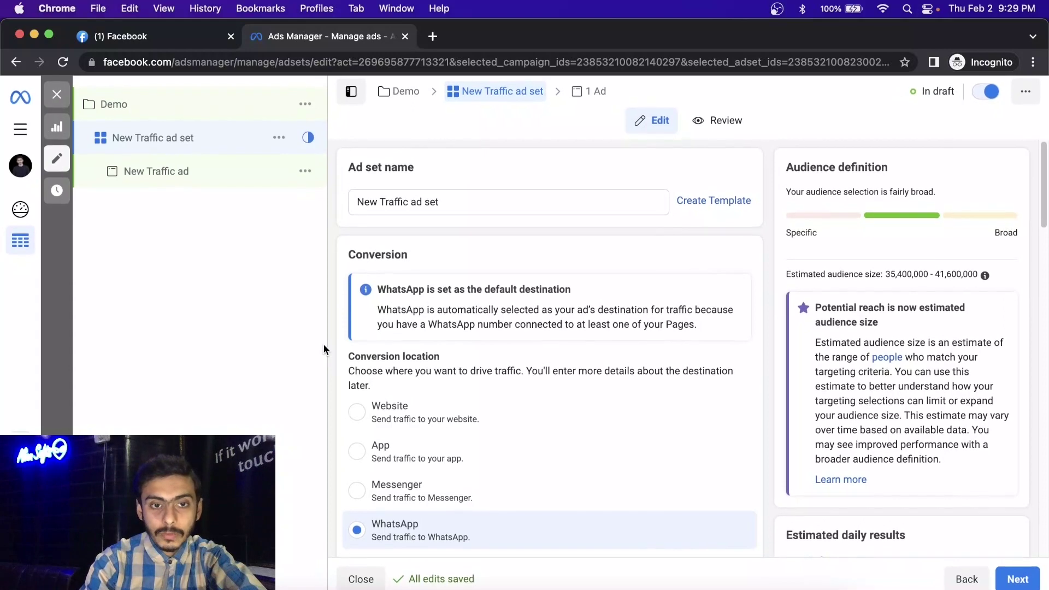
left_click(402, 493)
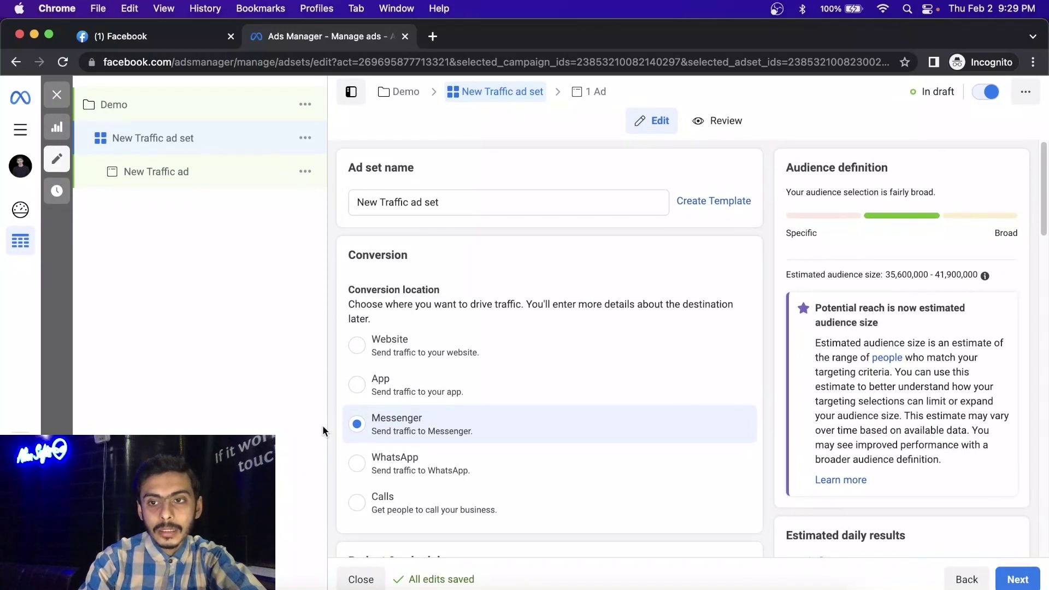
Review the ad set's budget type options and keep Daily budget selected.
scroll(716, 348, "down", 5)
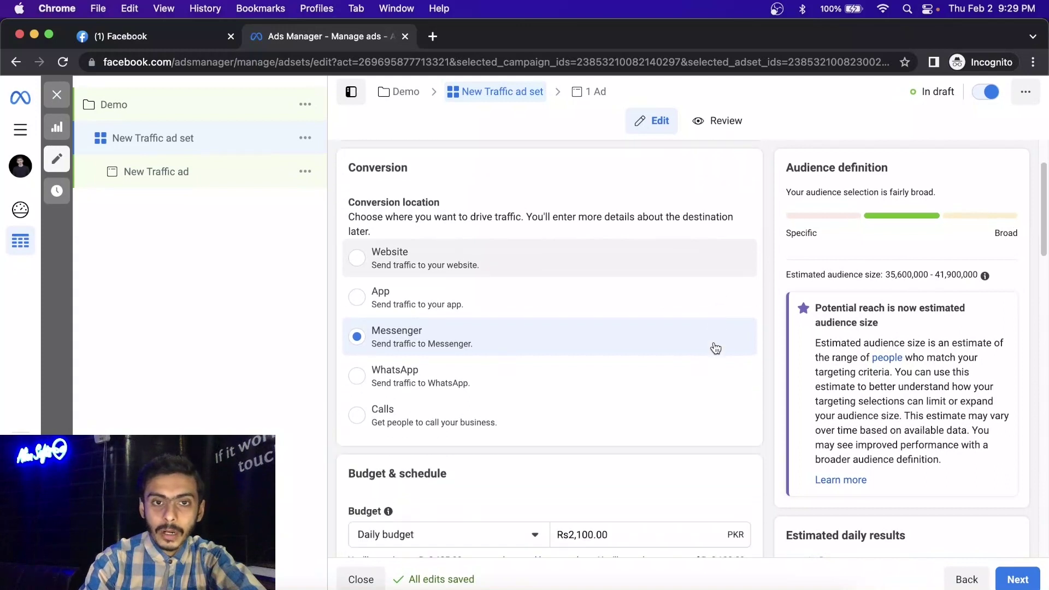
scroll(713, 348, "down", 3)
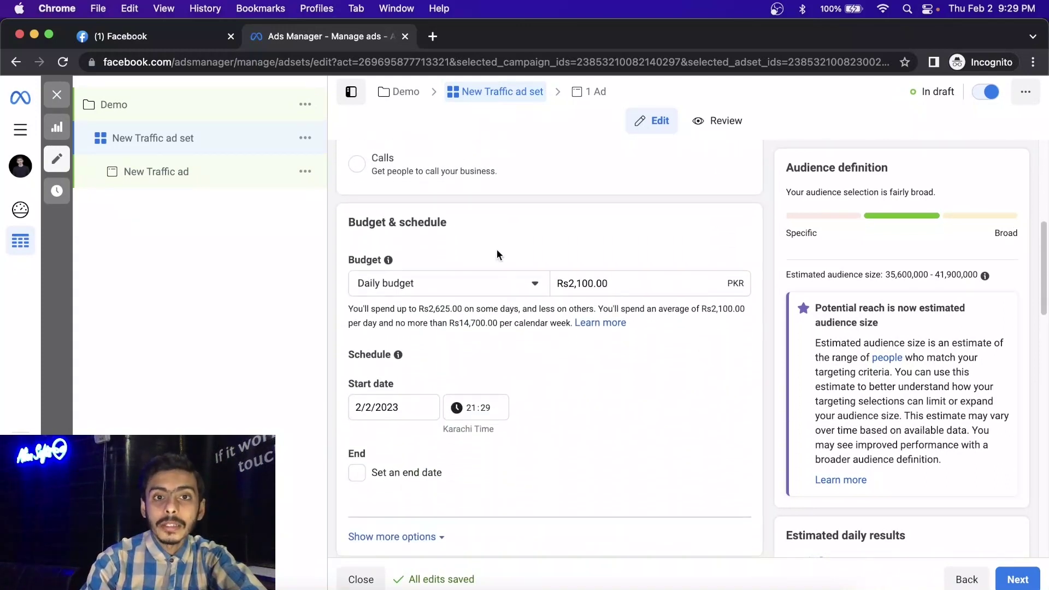
left_click(536, 285)
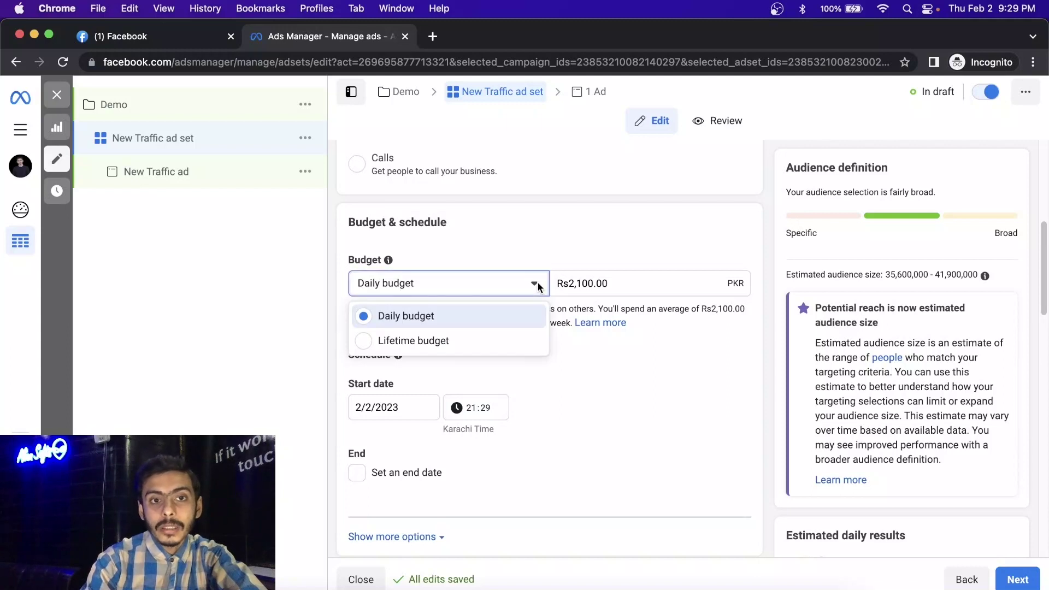
left_click(538, 286)
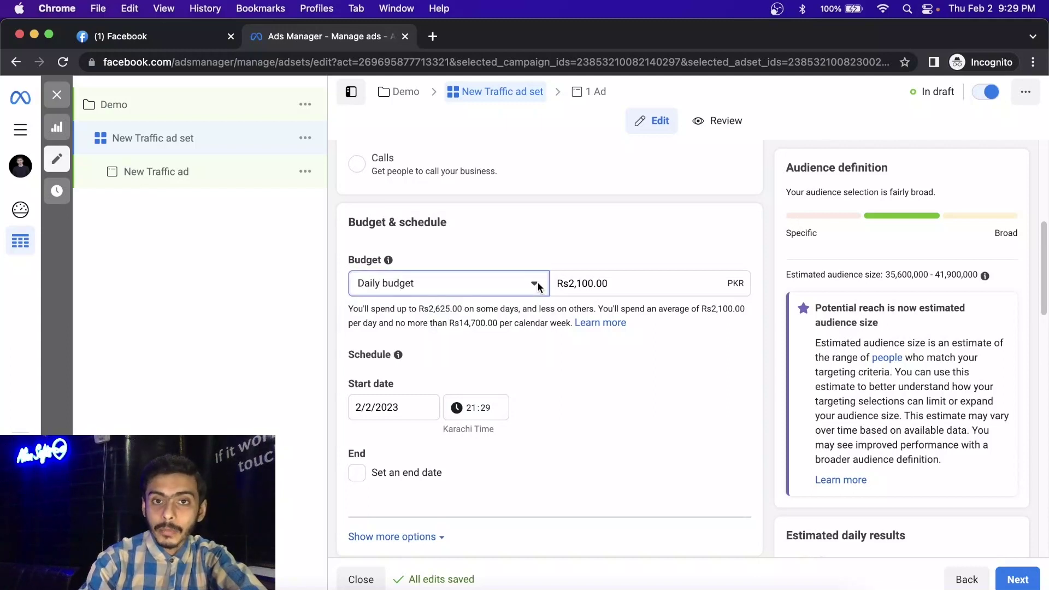
Set the ad set's daily budget amount to 800 PKR.
left_click(691, 281)
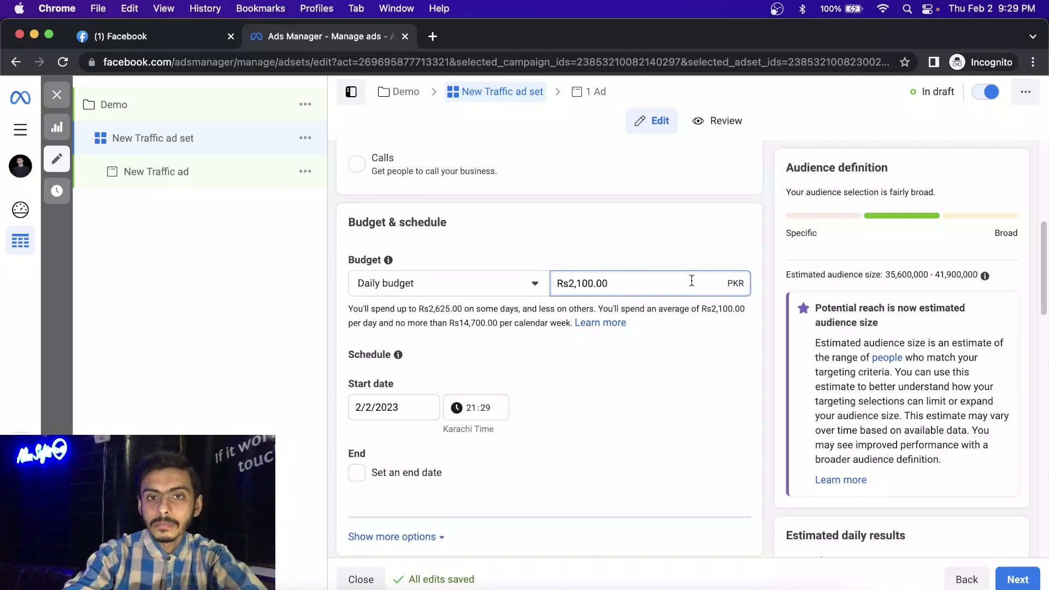
key("BackSpace")
key("BackSpace")
key("BackSpace")
key("BackSpace")
key("BackSpace")
key("BackSpace")
key("BackSpace")
key("BackSpace")
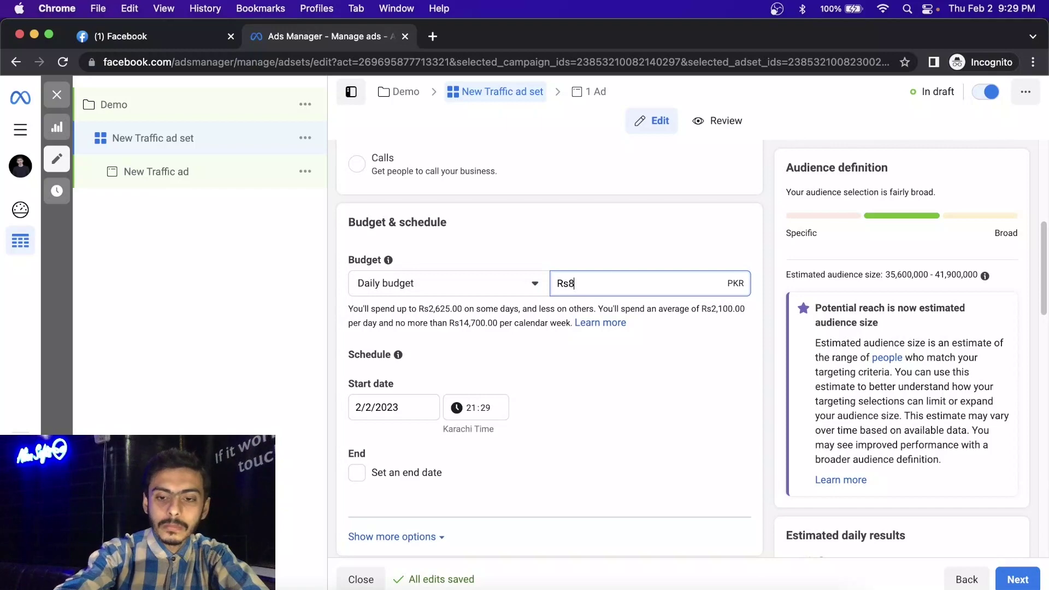
type("800")
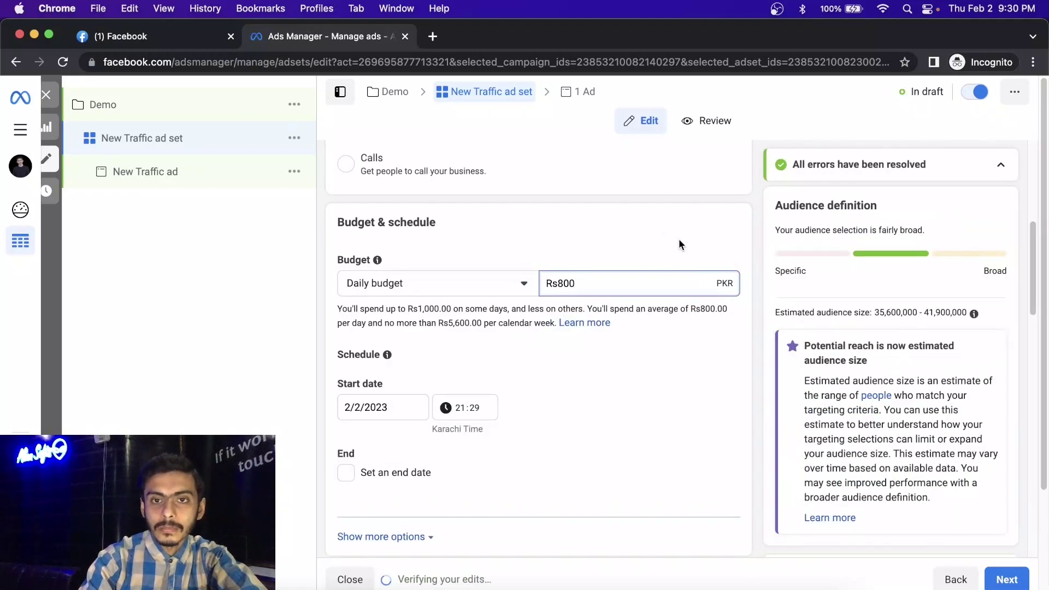
left_click(678, 238)
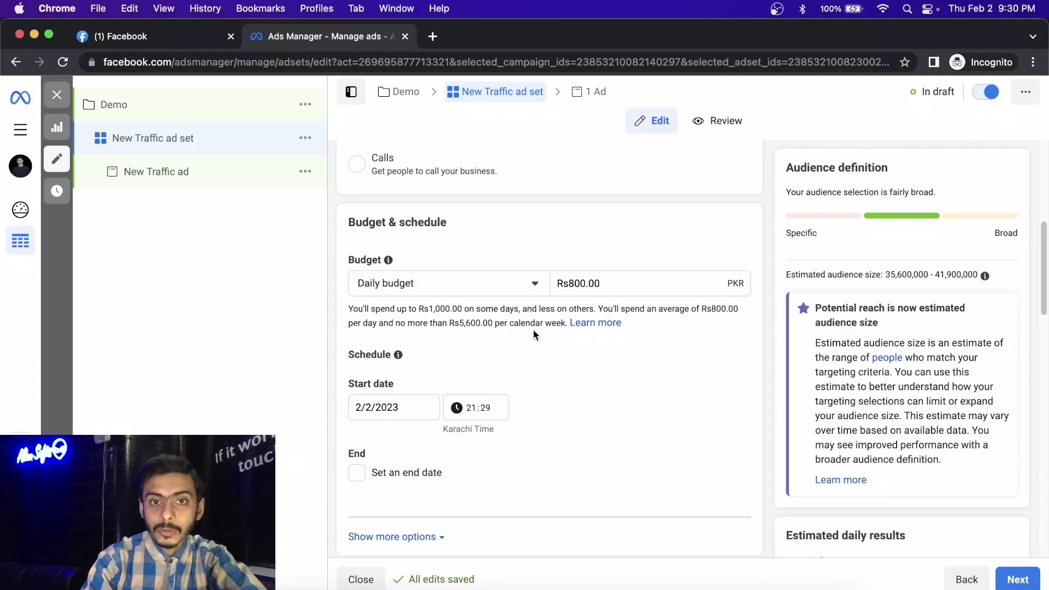
Enable an end date for the ad set's schedule and set it to 5/2/2023.
scroll(564, 331, "down", 5)
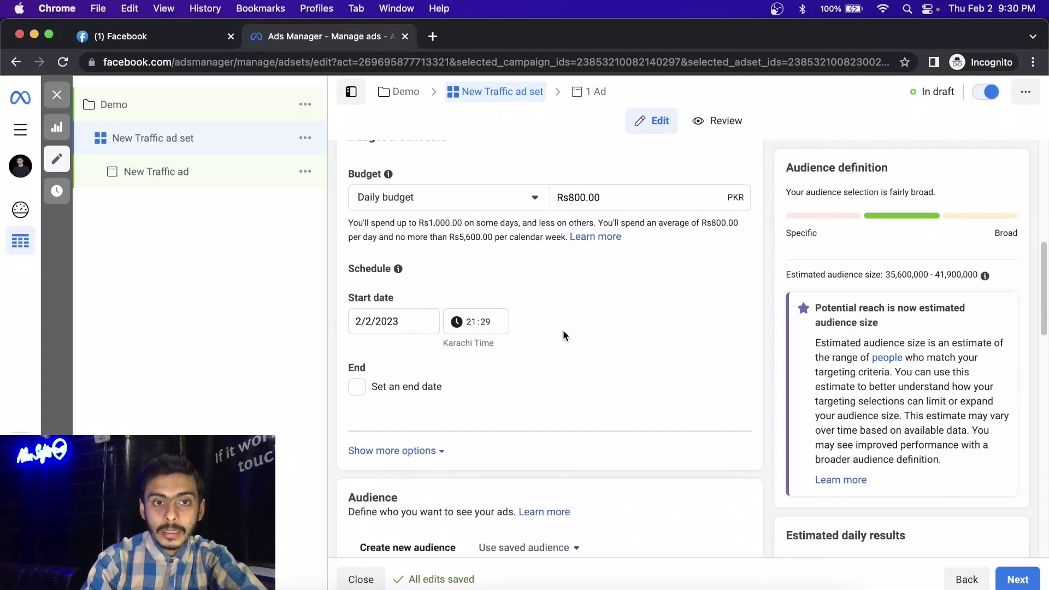
scroll(564, 335, "down", 1)
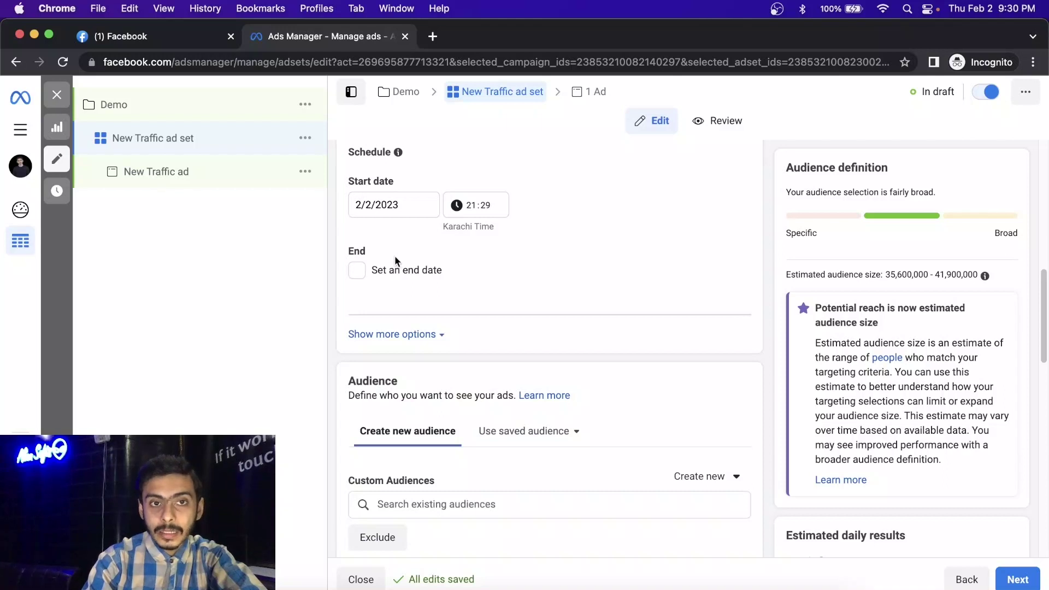
left_click(358, 275)
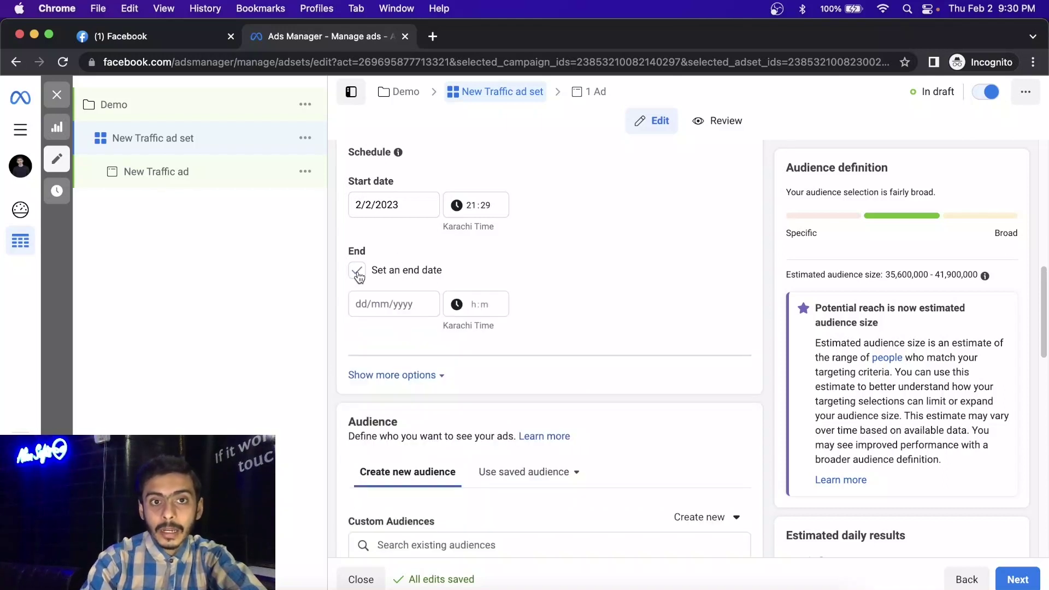
left_click(412, 304)
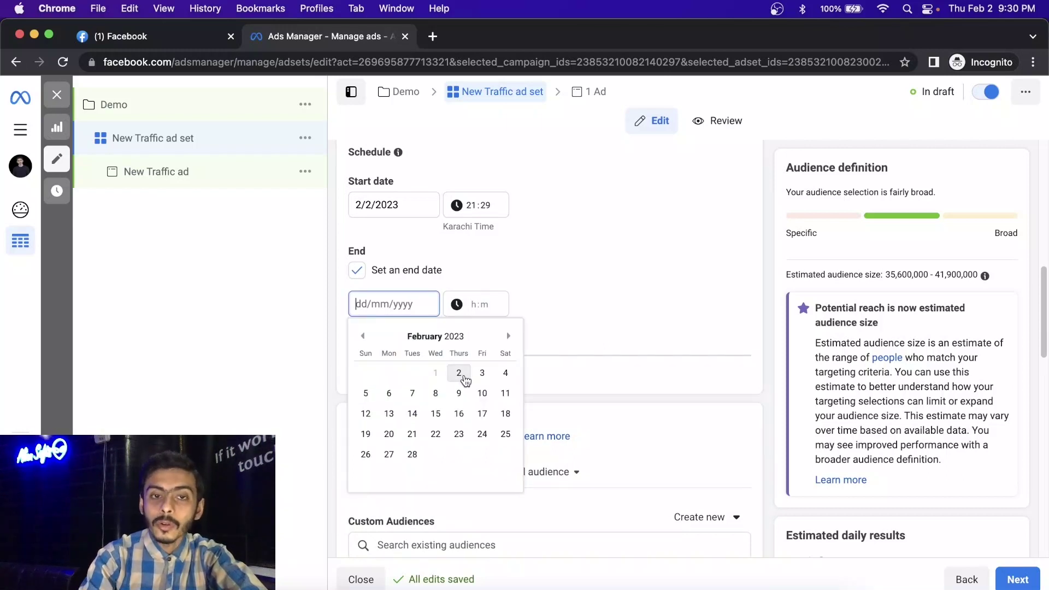
left_click(372, 392)
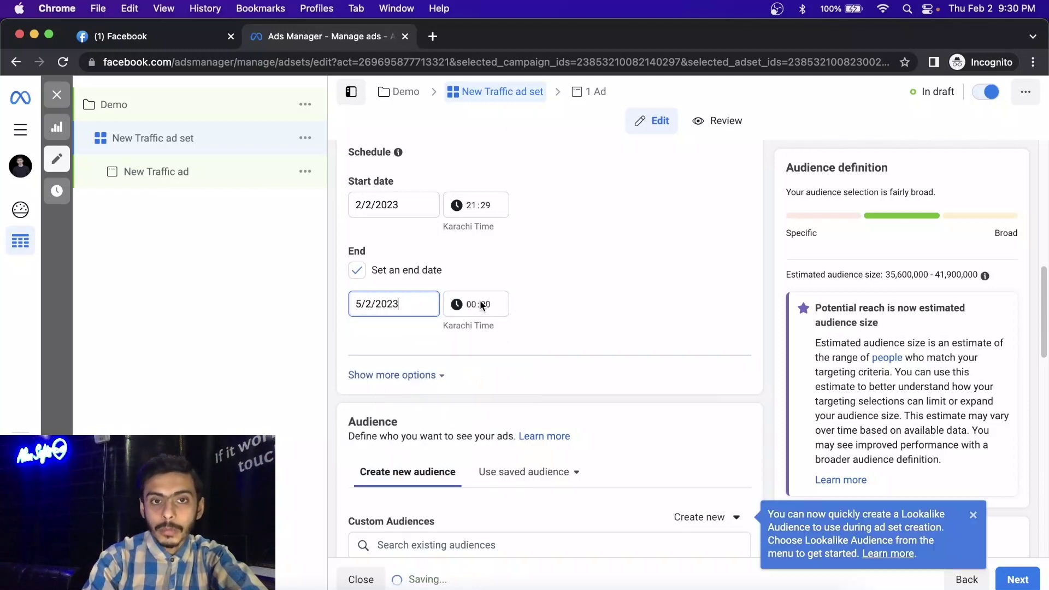
left_click(549, 322)
scroll(549, 324, "down", 1)
scroll(550, 324, "up", 2)
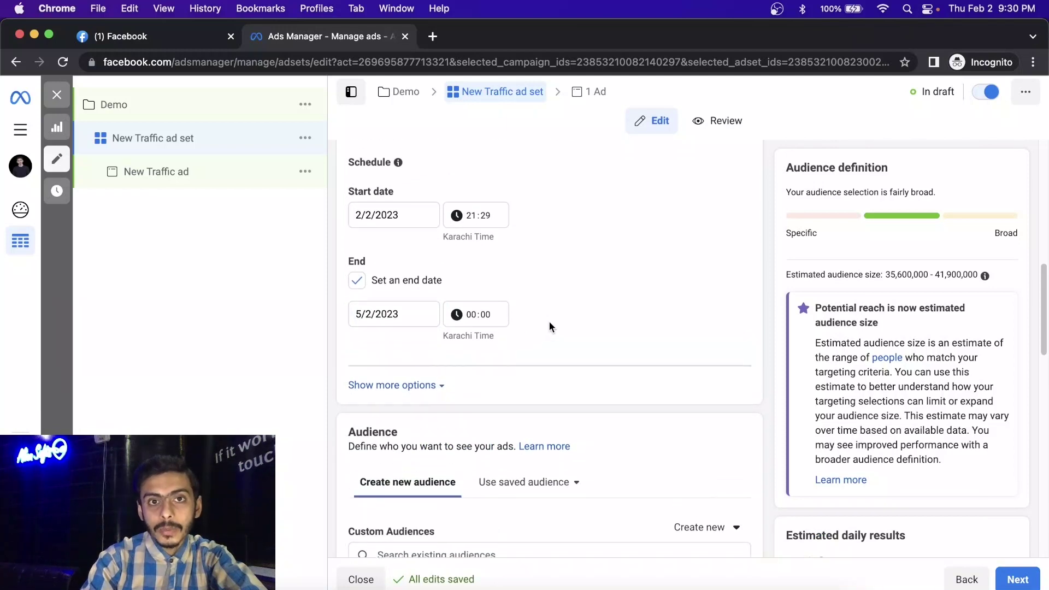
Reveal the additional budget and schedule options to check ad scheduling, and hide them again.
scroll(549, 322, "down", 2)
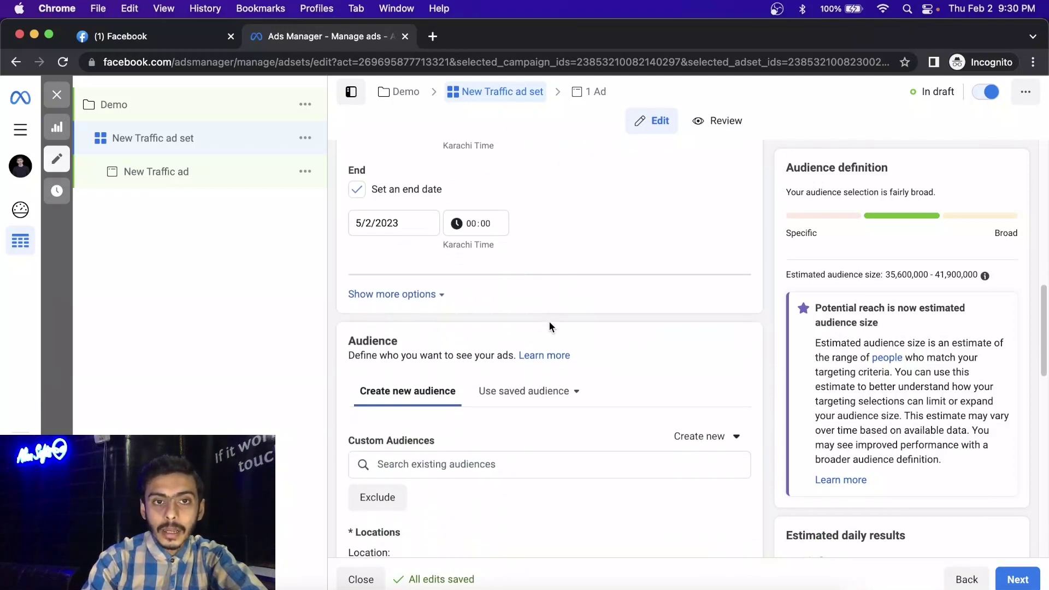
left_click(391, 297)
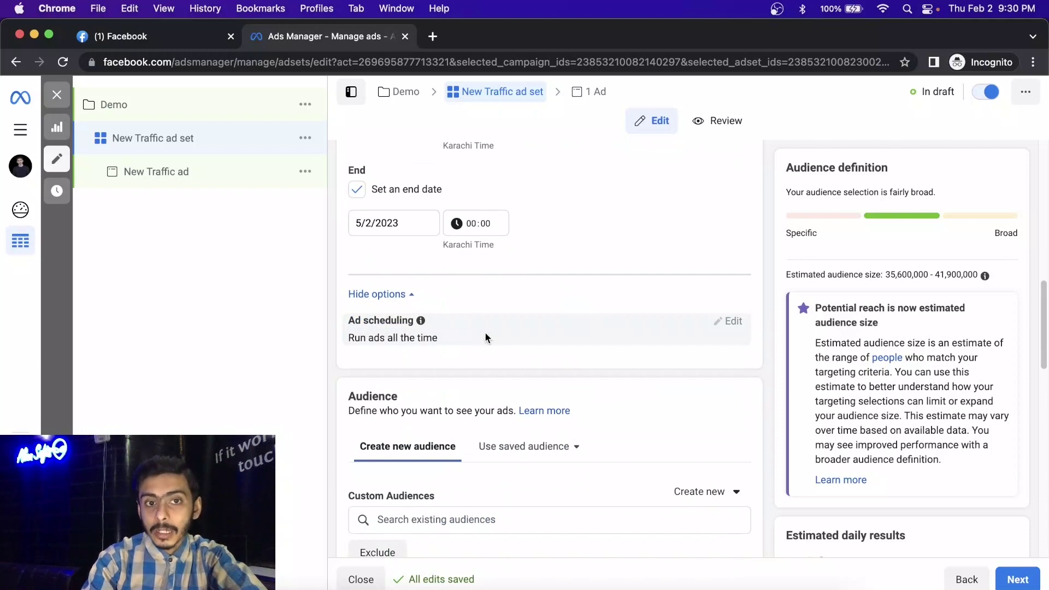
left_click(407, 295)
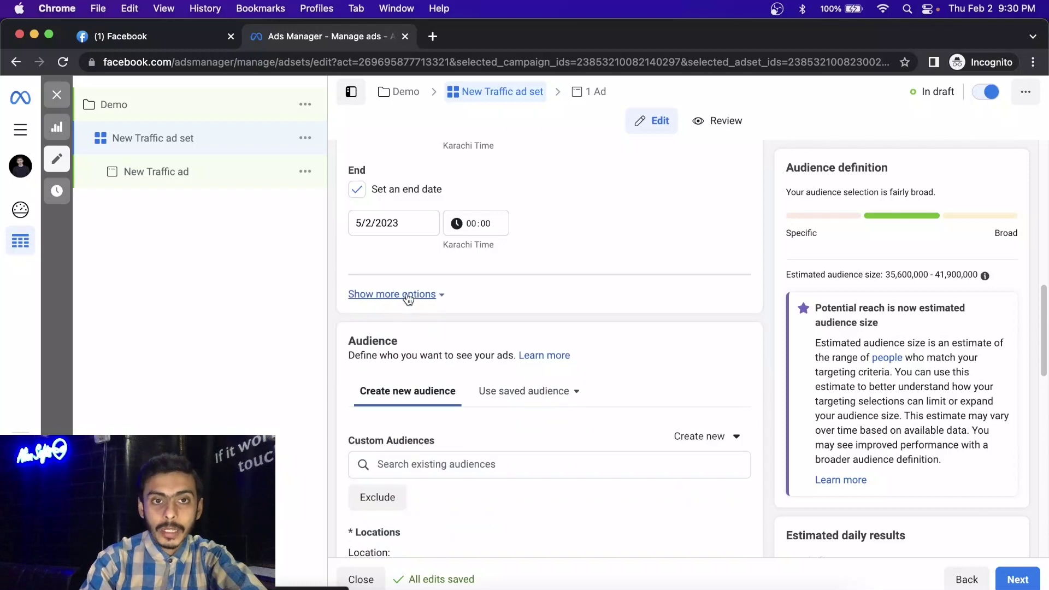
Examine the Audience section's custom audiences, location, age, gender, detailed targeting and language settings.
scroll(496, 407, "down", 1)
scroll(497, 406, "down", 5)
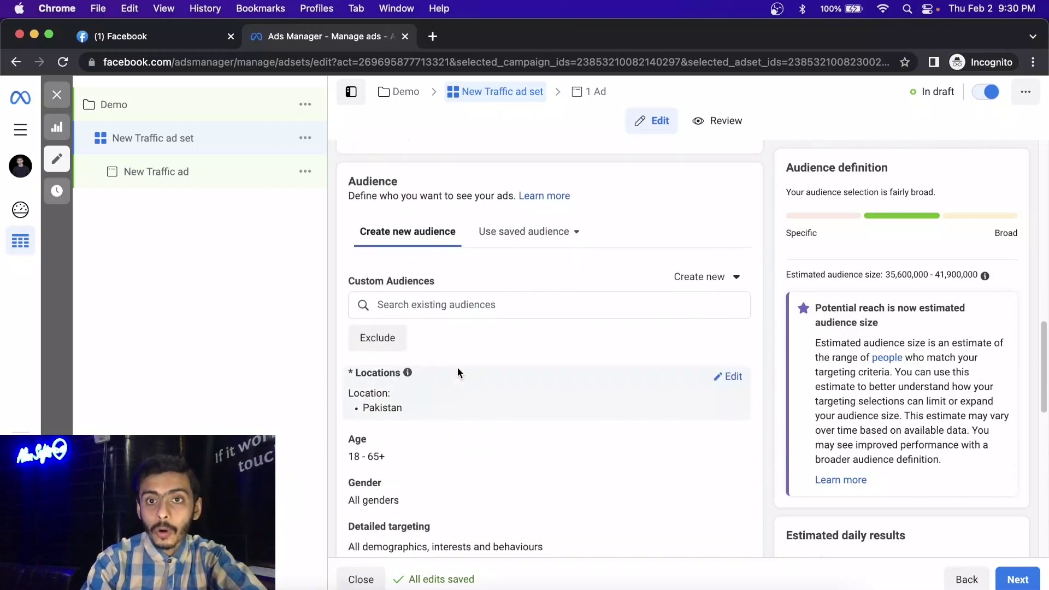
scroll(458, 368, "down", 1)
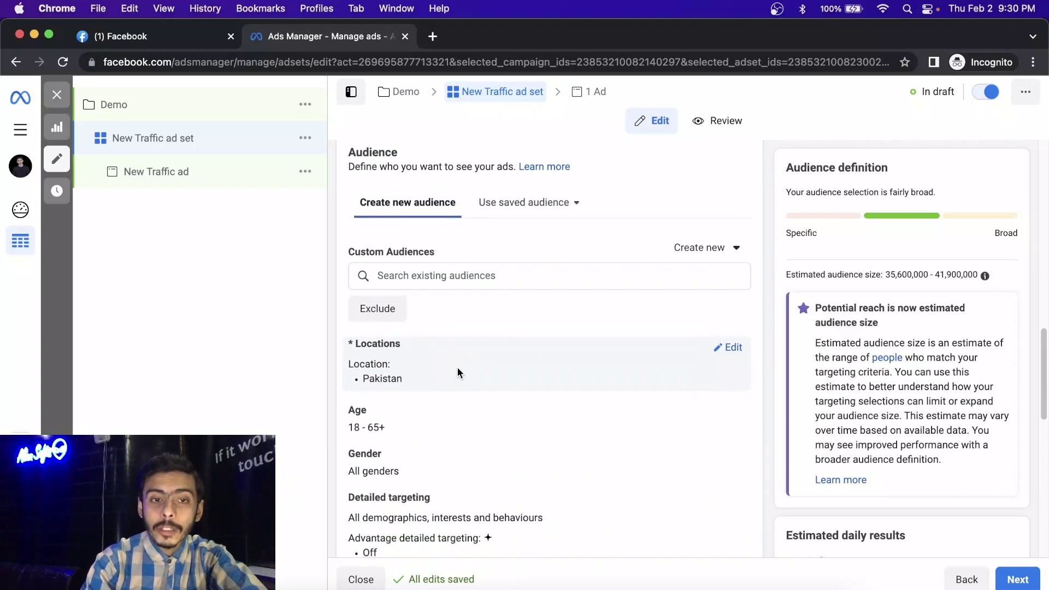
scroll(458, 369, "down", 1)
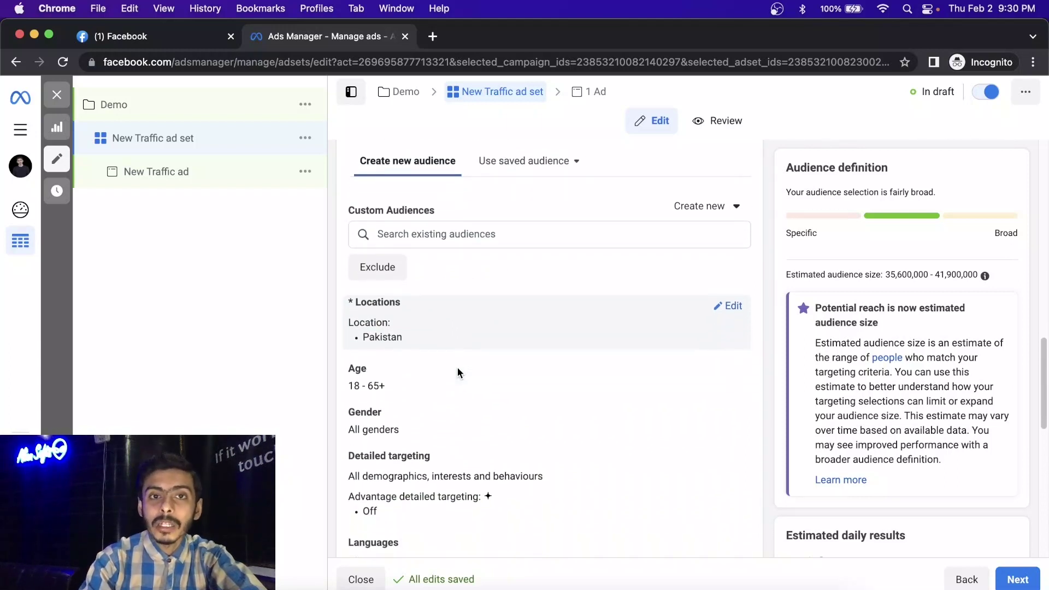
scroll(458, 371, "down", 2)
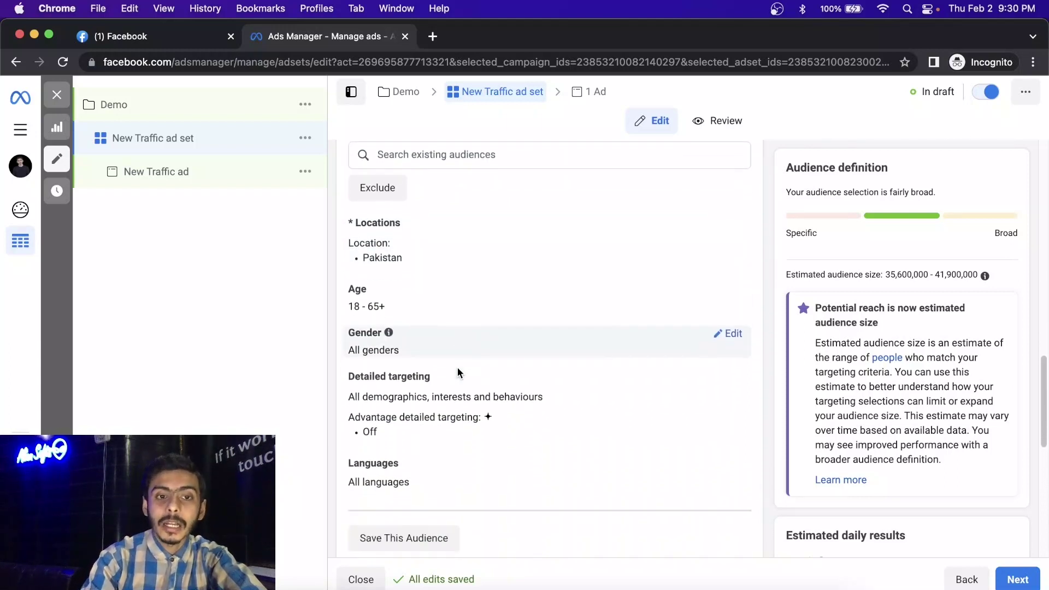
scroll(458, 371, "down", 2)
scroll(457, 367, "up", 1)
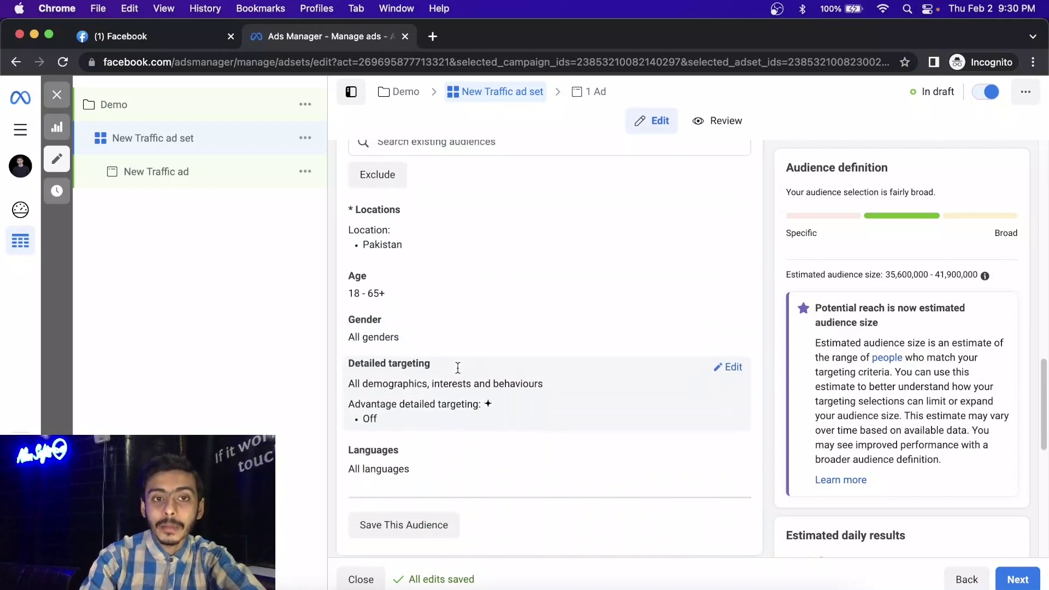
scroll(458, 367, "up", 1)
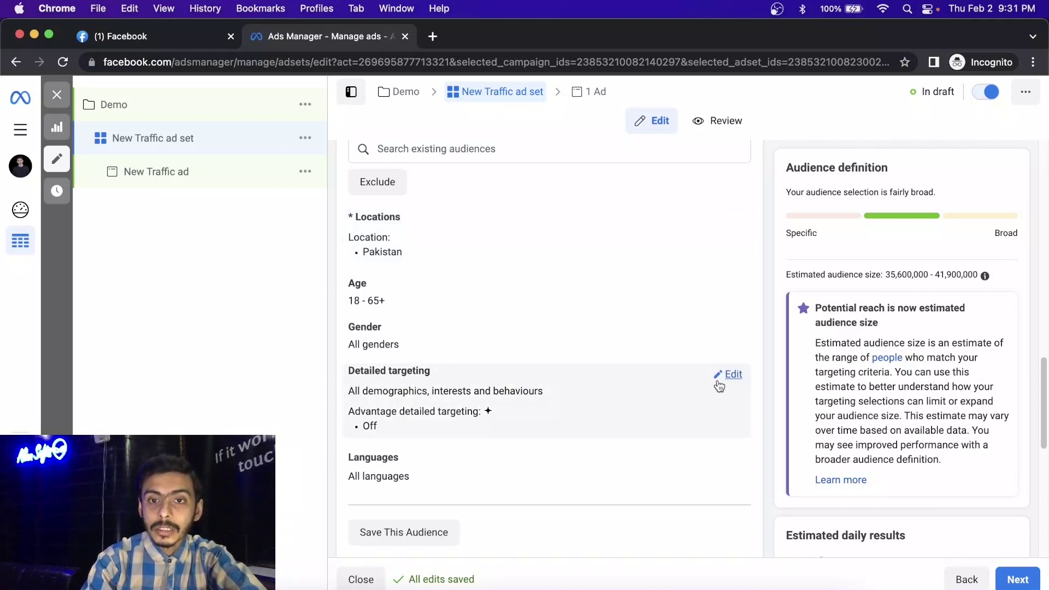
Edit the detailed targeting and include Undergrad years from the Education category under Demographics.
left_click(732, 375)
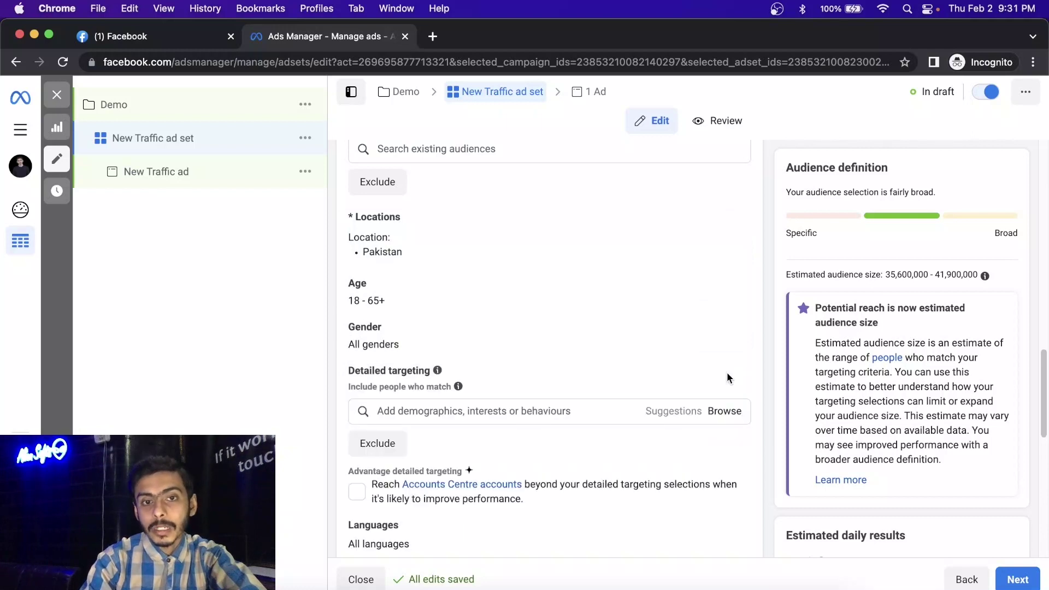
left_click(723, 415)
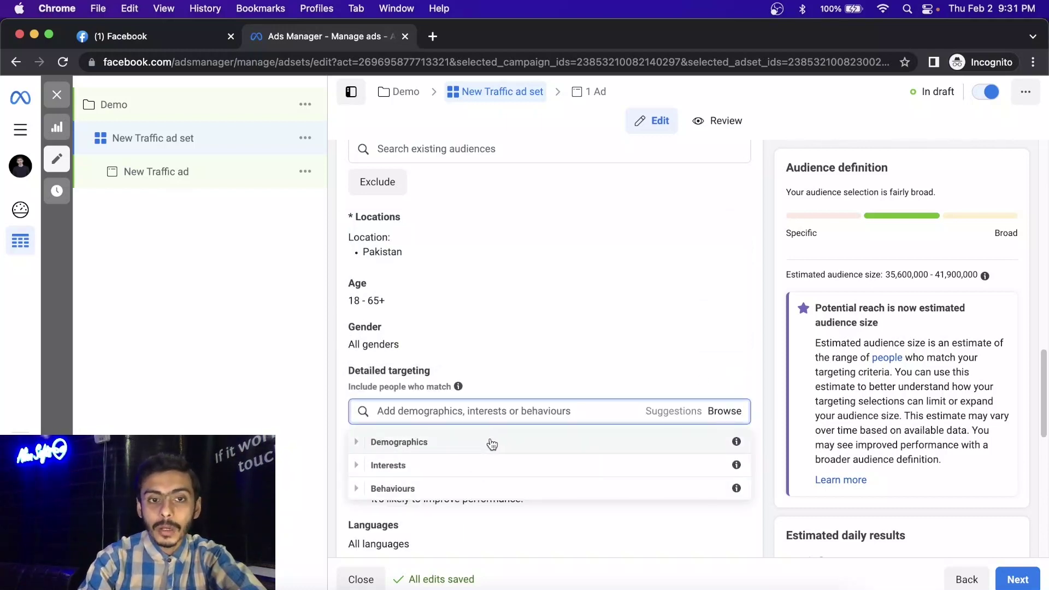
left_click(426, 445)
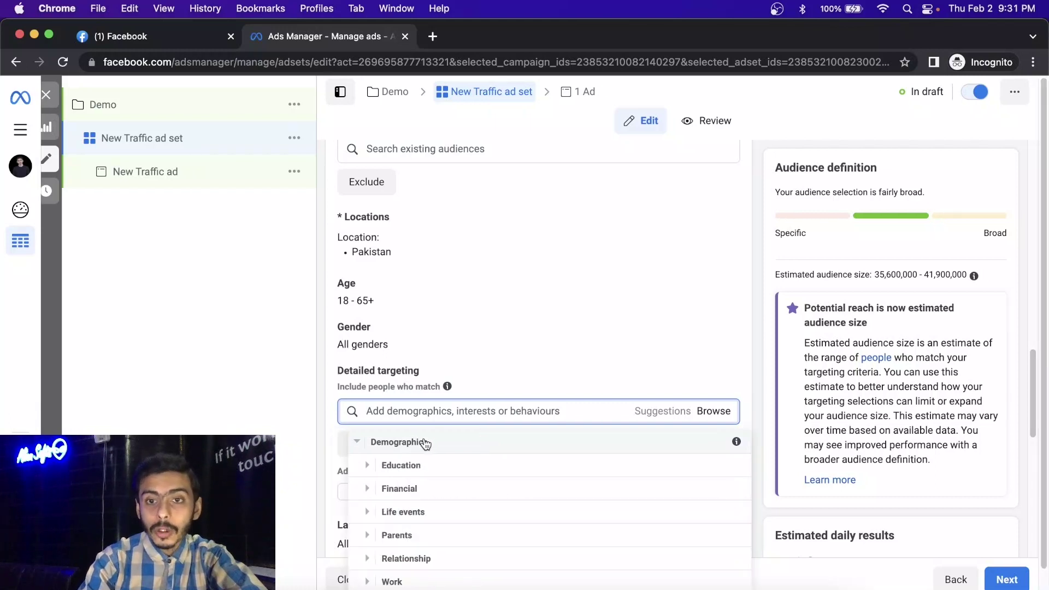
left_click(410, 466)
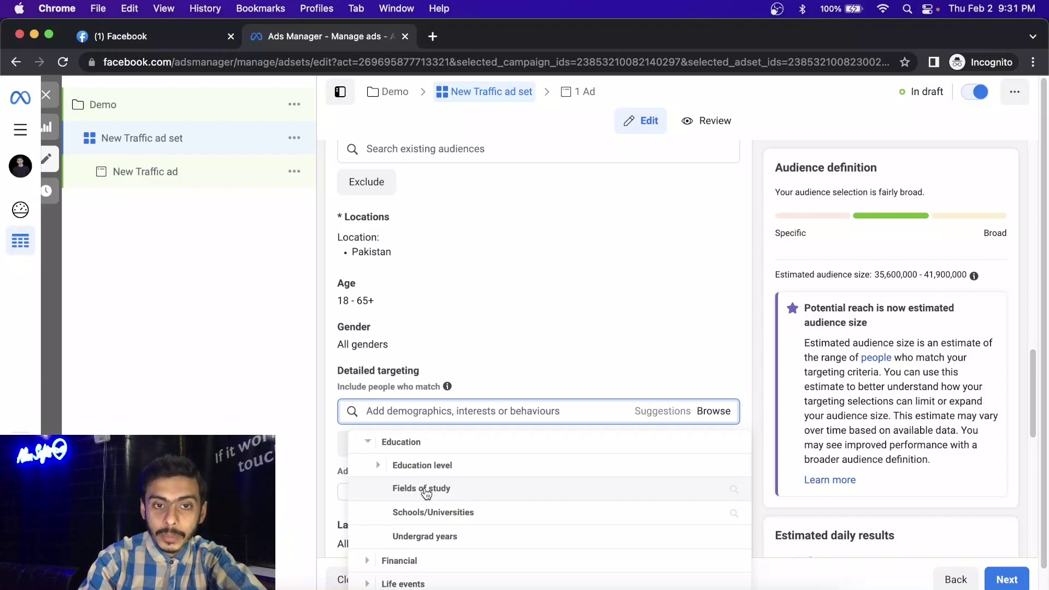
left_click(420, 539)
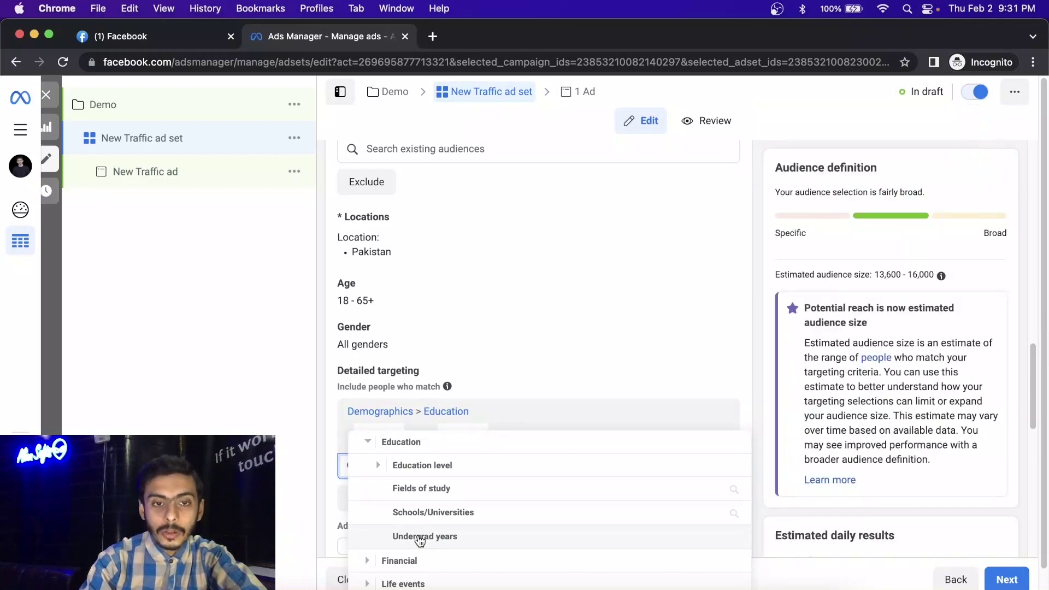
Include the household income groups top 10% and top 10-25% of ZIP codes (US) from Demographics > Financial > Income.
scroll(420, 541, "up", 1)
scroll(419, 541, "down", 3)
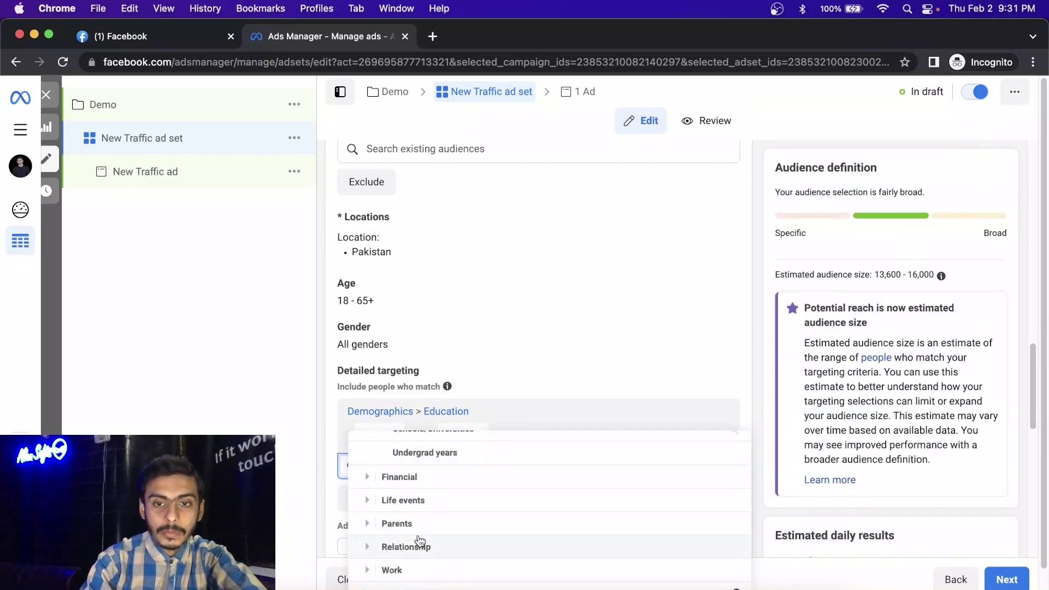
left_click(405, 478)
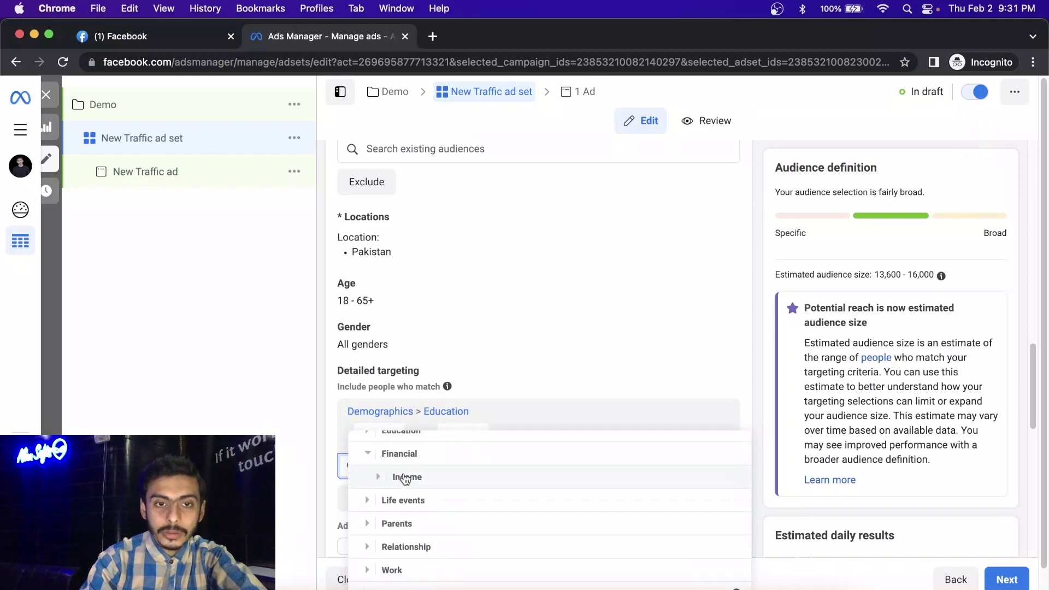
left_click(405, 477)
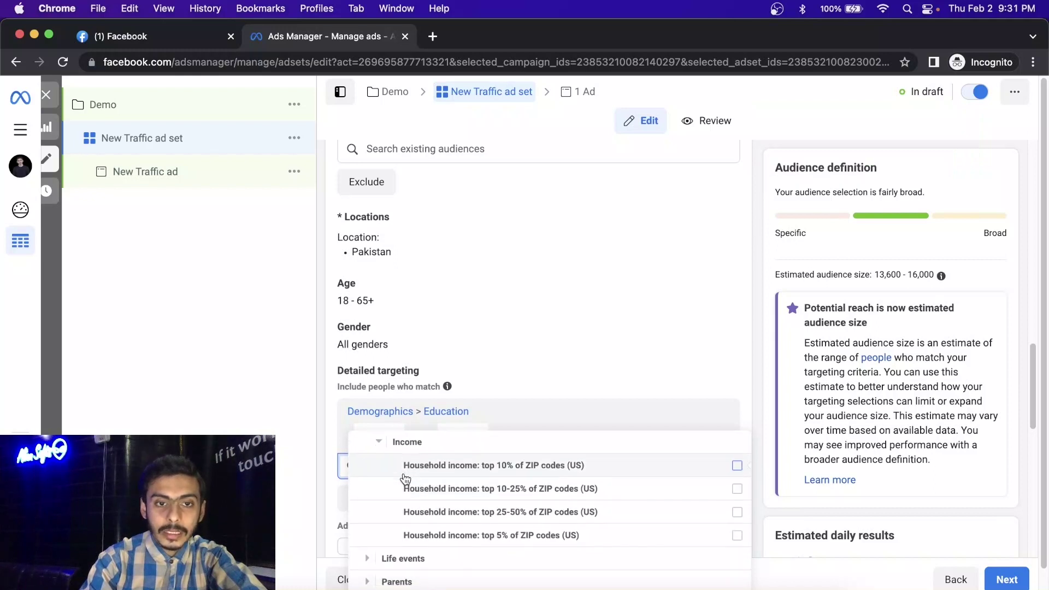
left_click(442, 465)
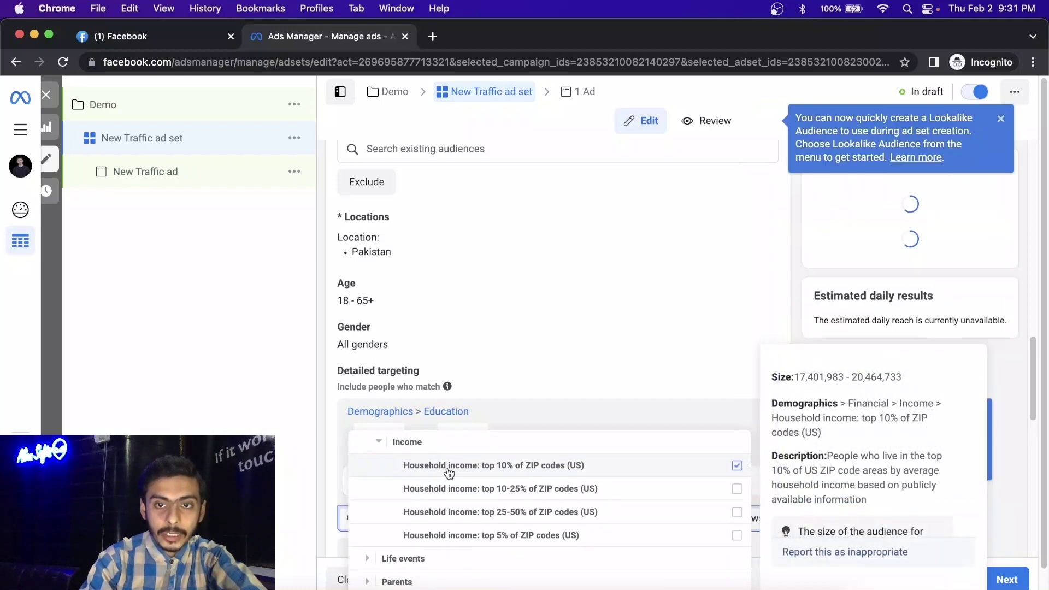
left_click(493, 491)
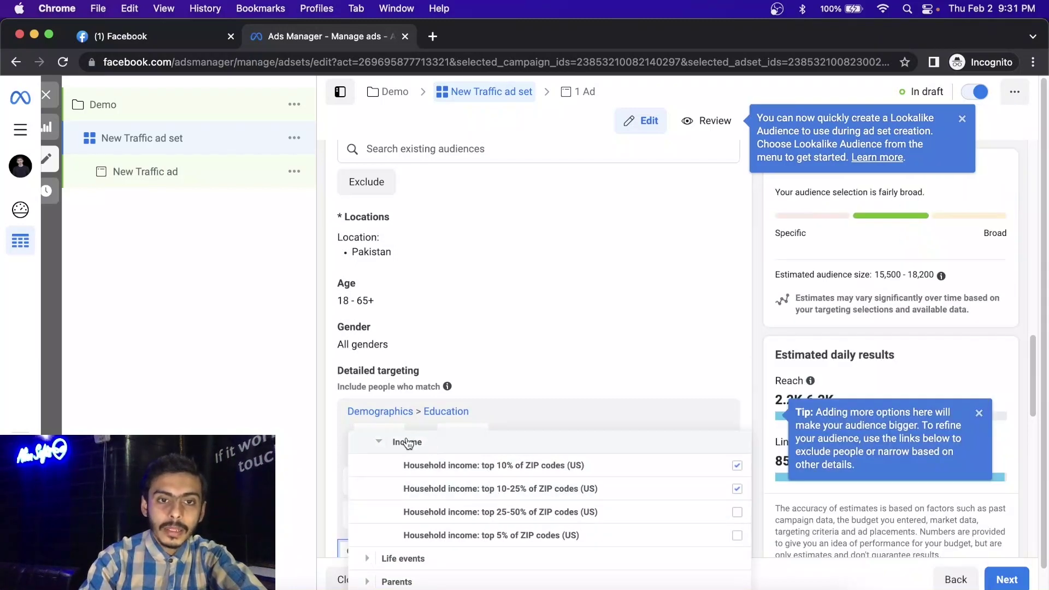
Search the detailed targeting for "birth" and include Birthday in February from the Month of birth demographics.
left_click(334, 393)
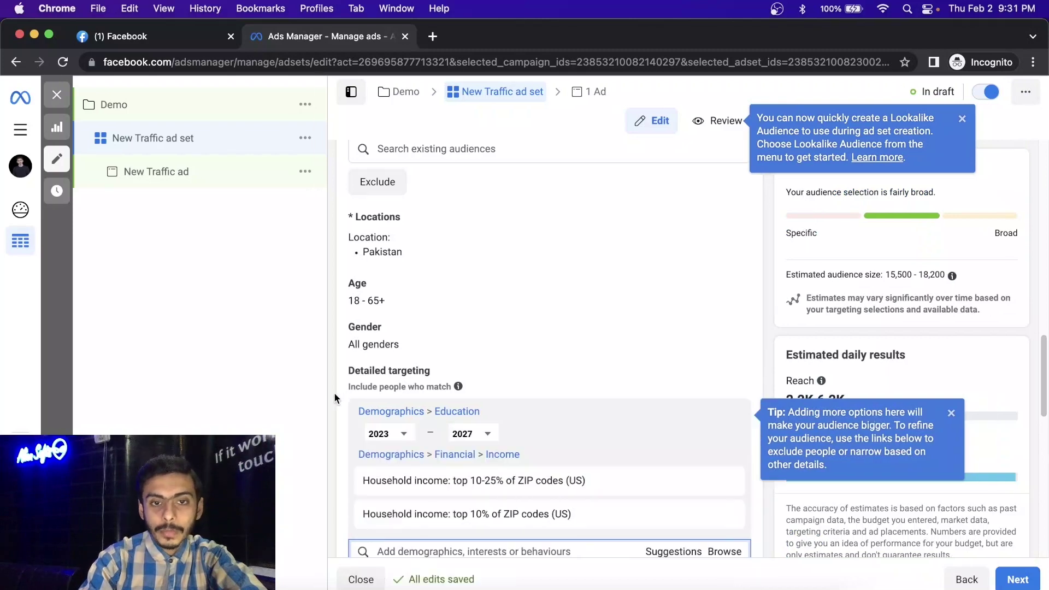
scroll(585, 476, "down", 3)
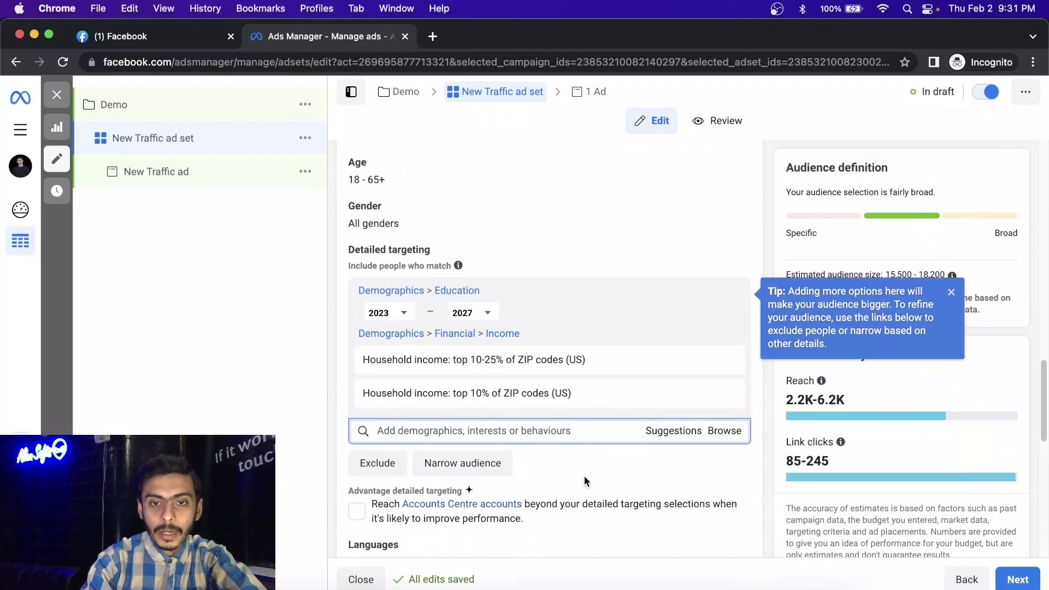
scroll(585, 477, "down", 1)
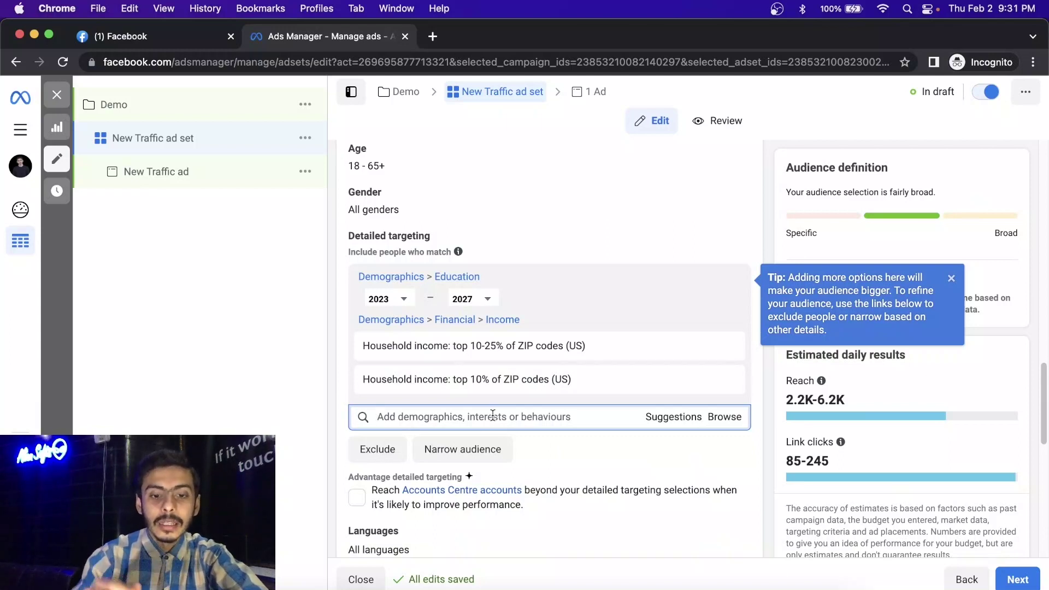
type("bir")
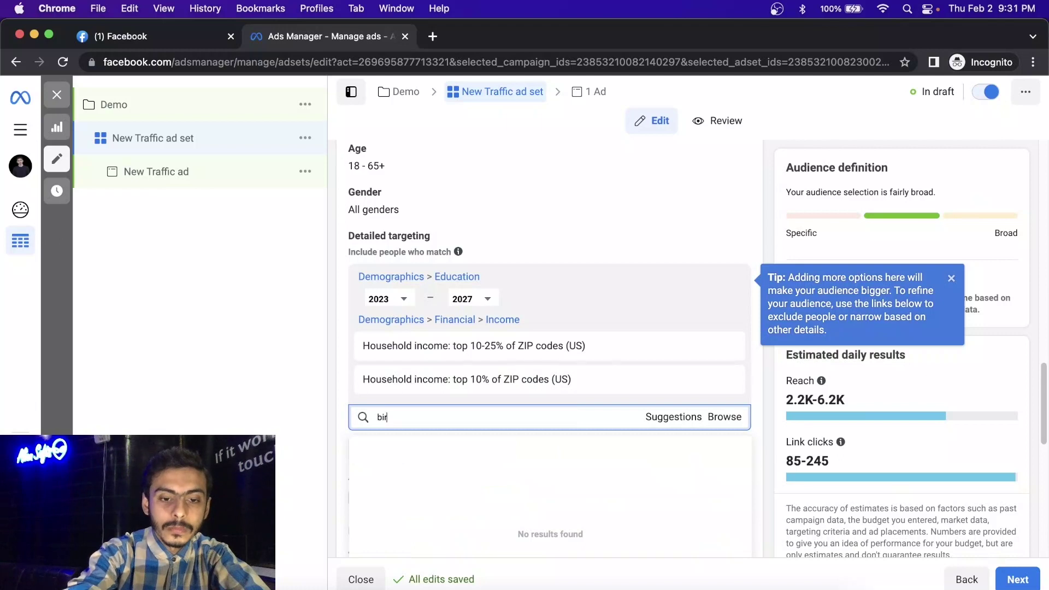
type("th")
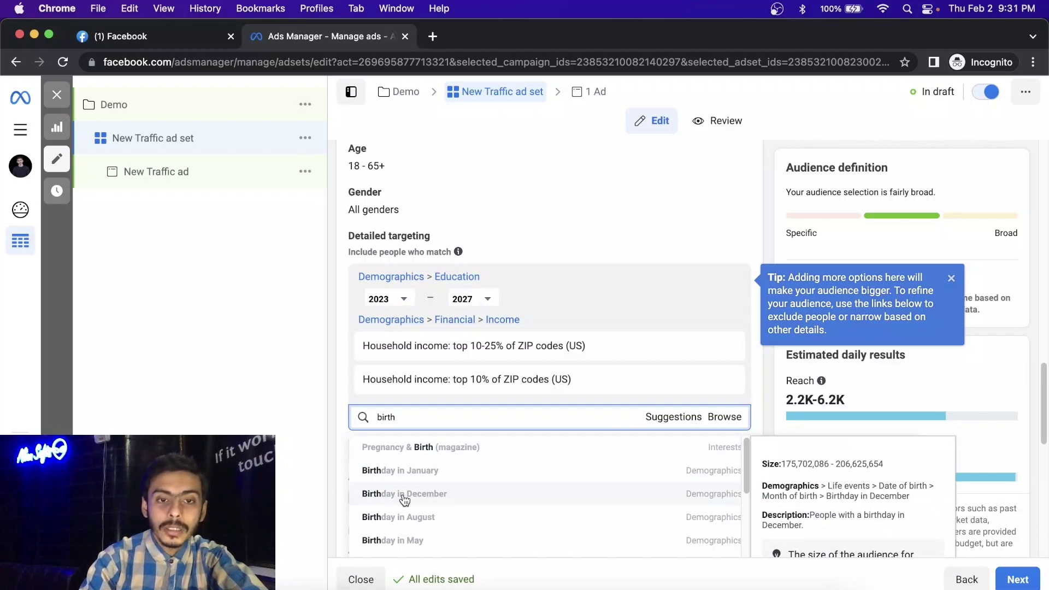
scroll(404, 500, "down", 5)
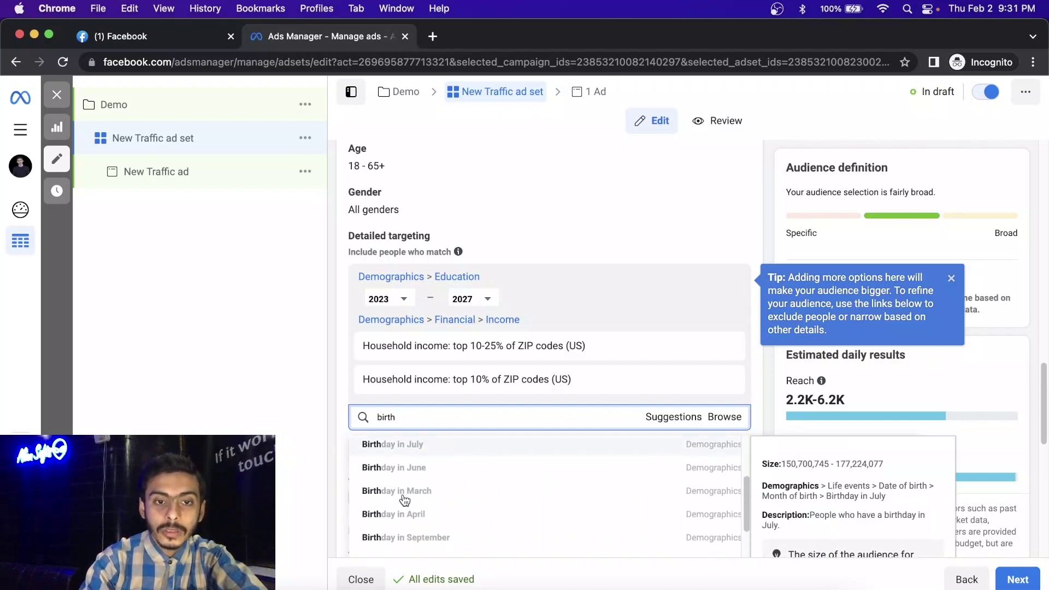
scroll(405, 500, "down", 2)
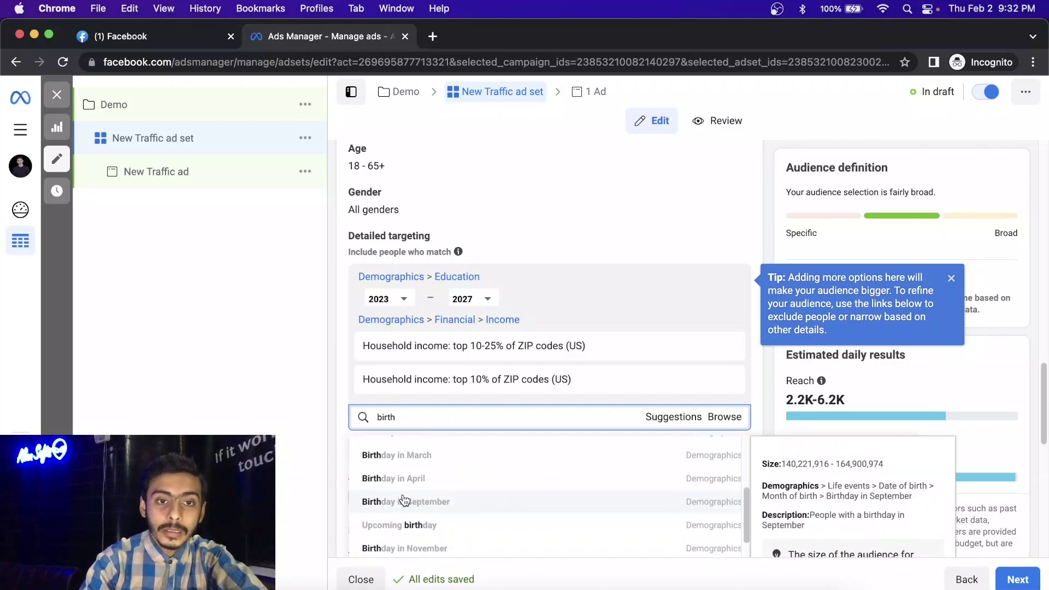
scroll(405, 500, "up", 2)
scroll(405, 500, "down", 2)
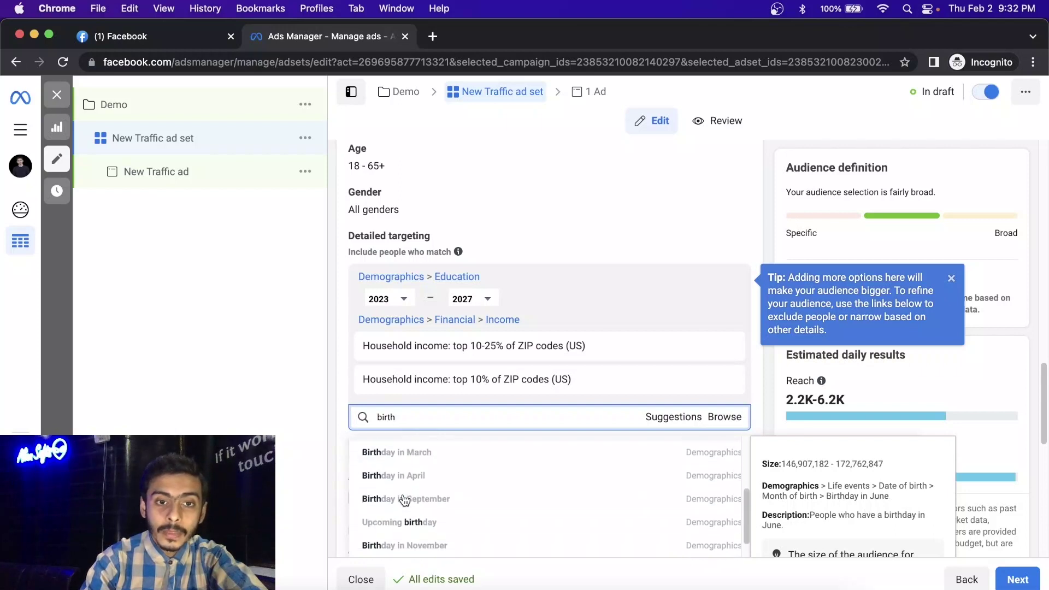
scroll(405, 500, "down", 4)
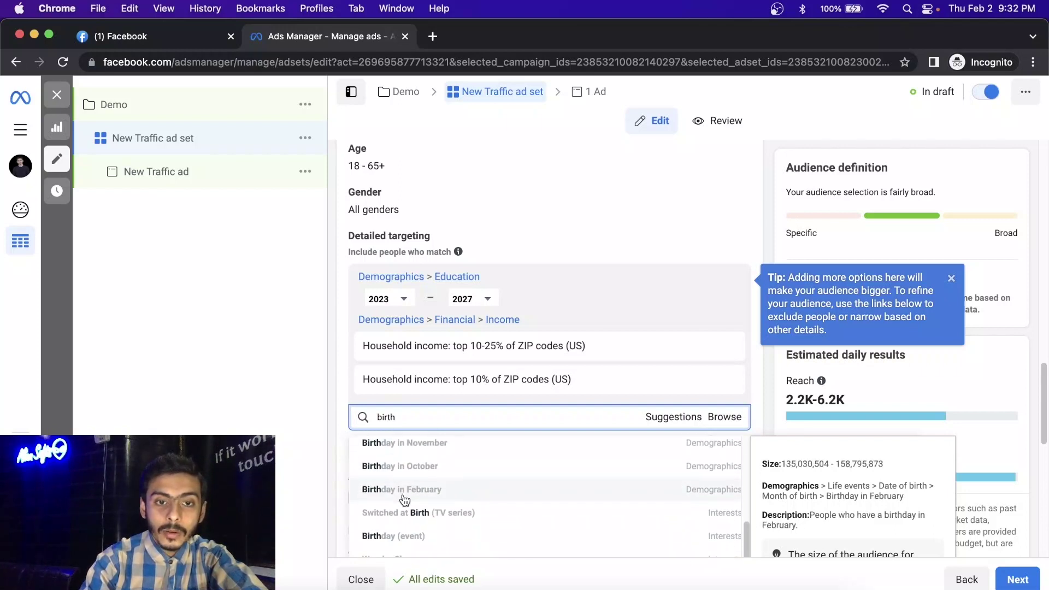
left_click(404, 490)
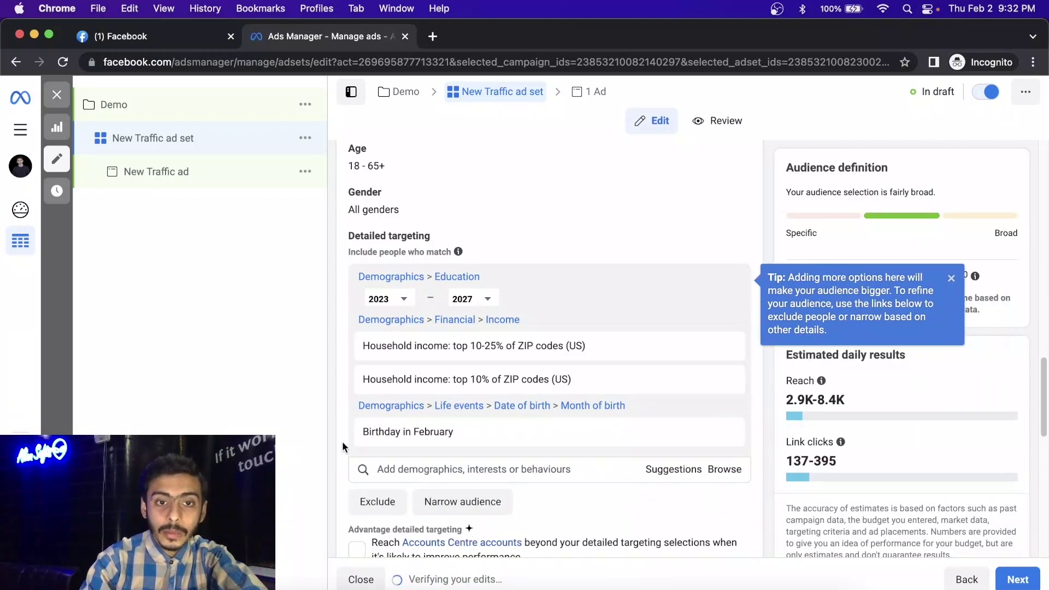
Open the audience's Languages setting for editing and check its language search field without adding any language.
scroll(344, 437, "down", 2)
scroll(343, 447, "down", 2)
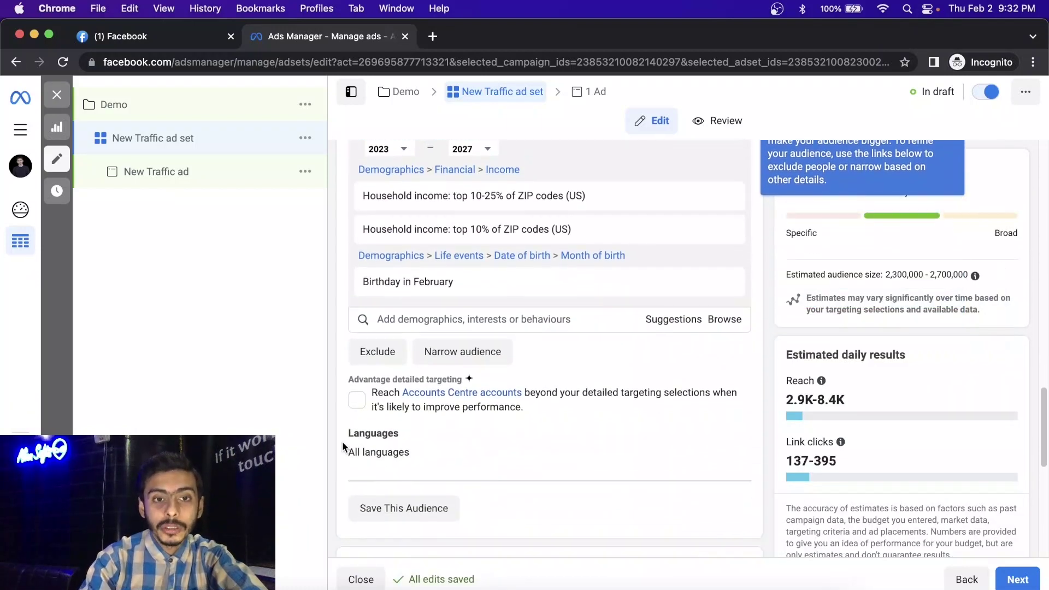
mouse_move(357, 376)
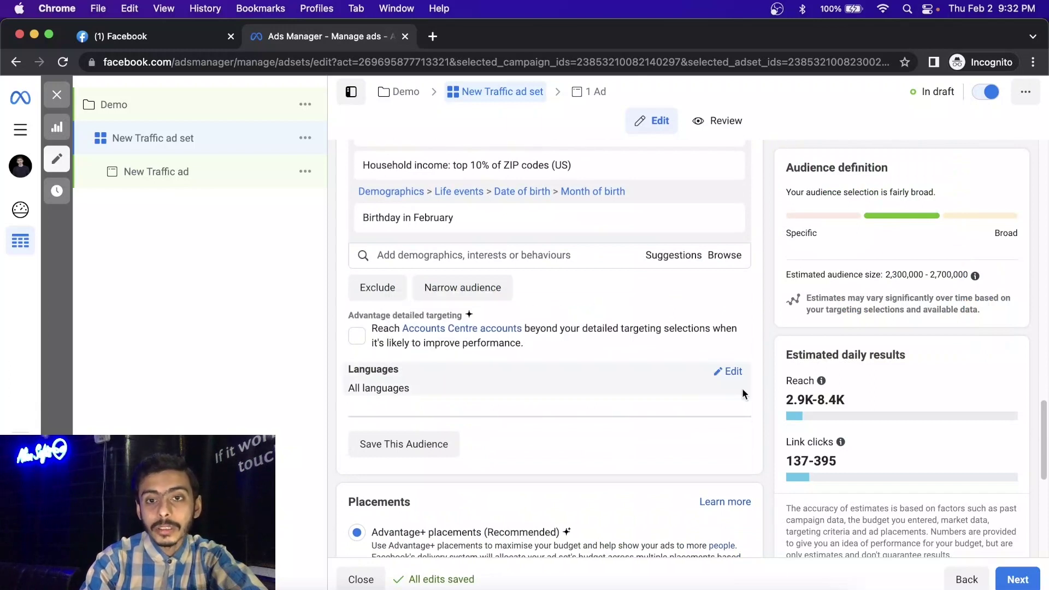
left_click(733, 372)
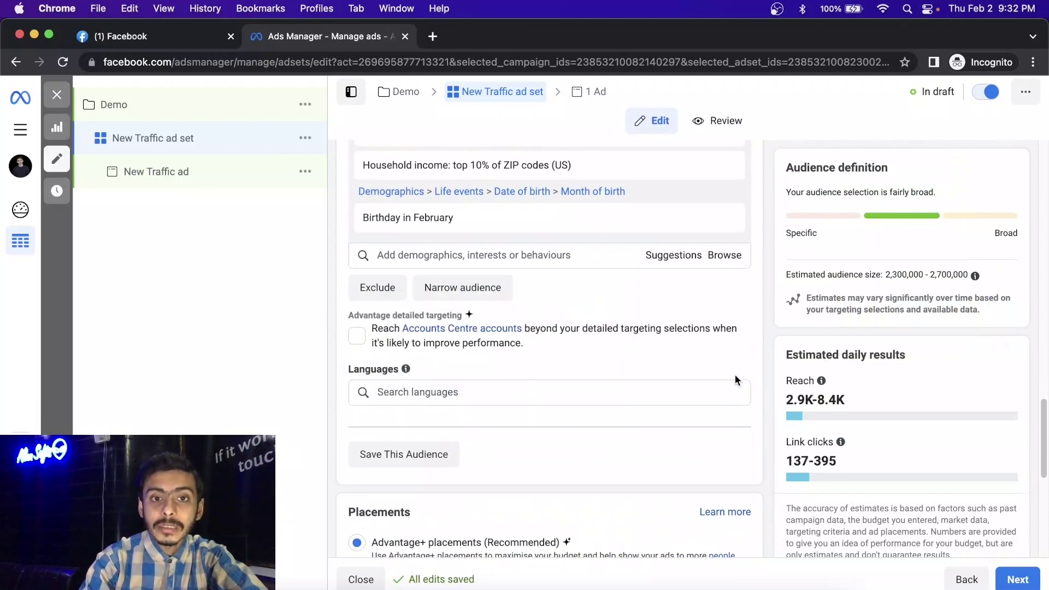
left_click(557, 392)
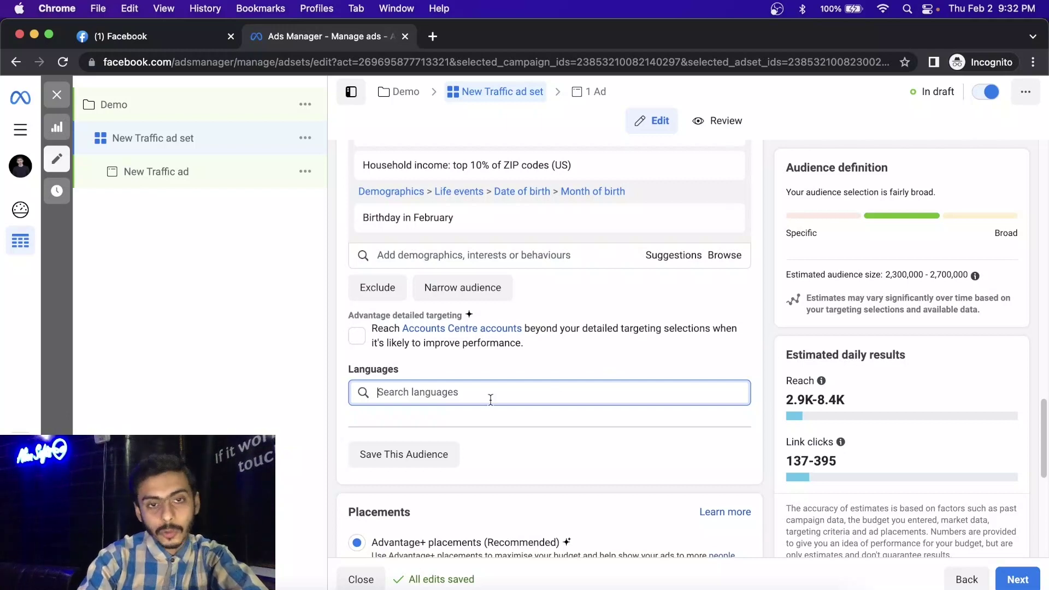
left_click(334, 424)
Save the current targeting as a reusable audience under the prefilled name and review the saved audience's summary.
scroll(333, 423, "down", 3)
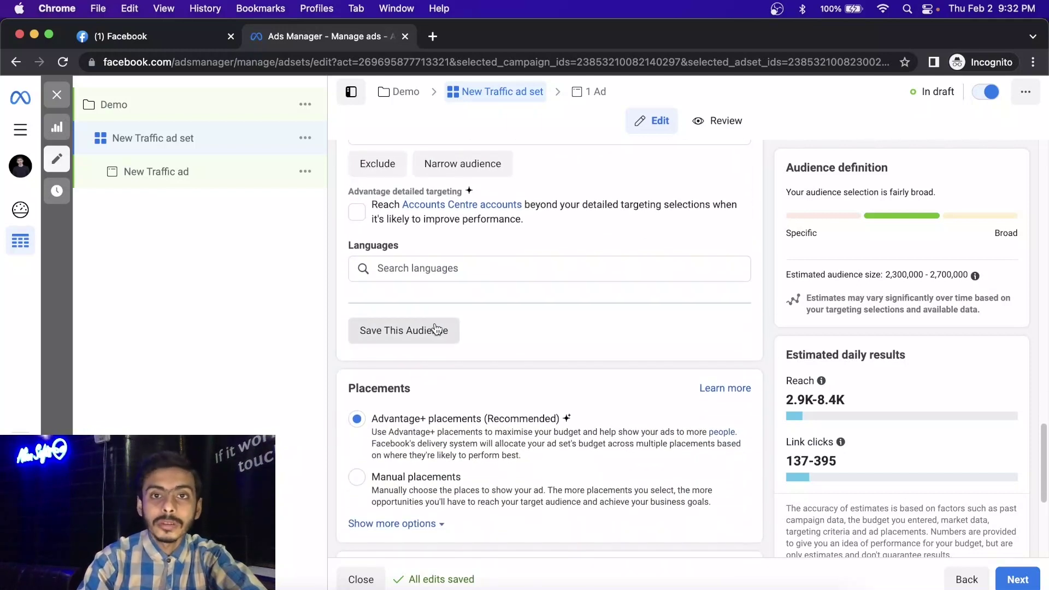
left_click(435, 328)
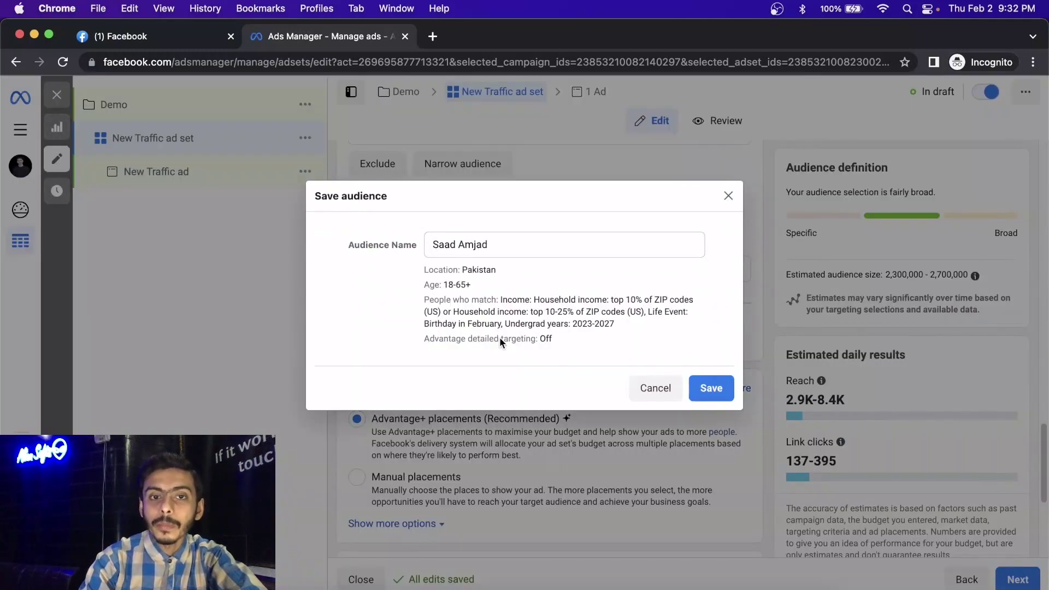
left_click(727, 391)
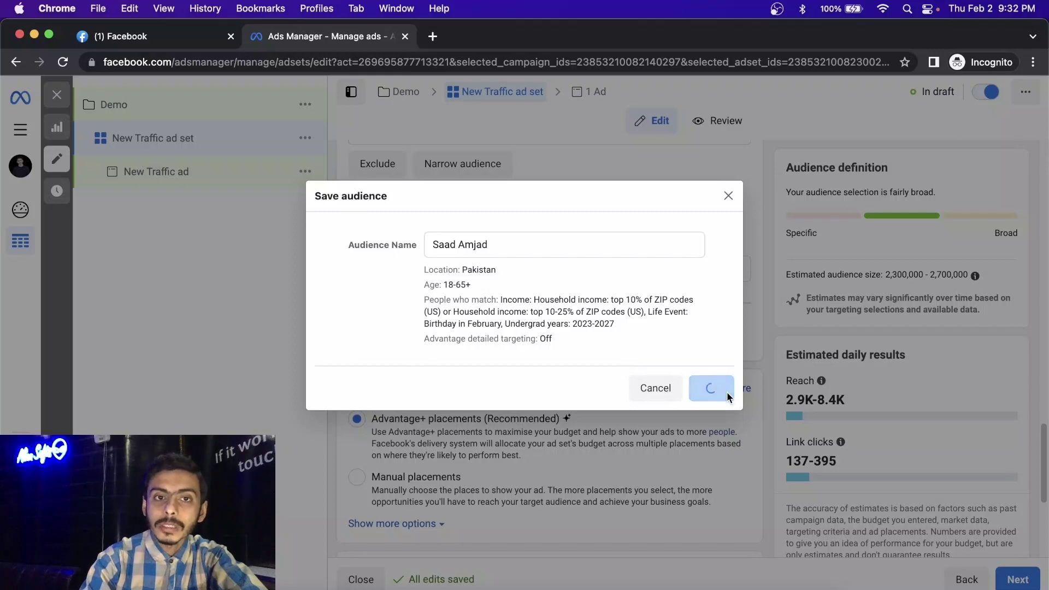
scroll(494, 250, "down", 5)
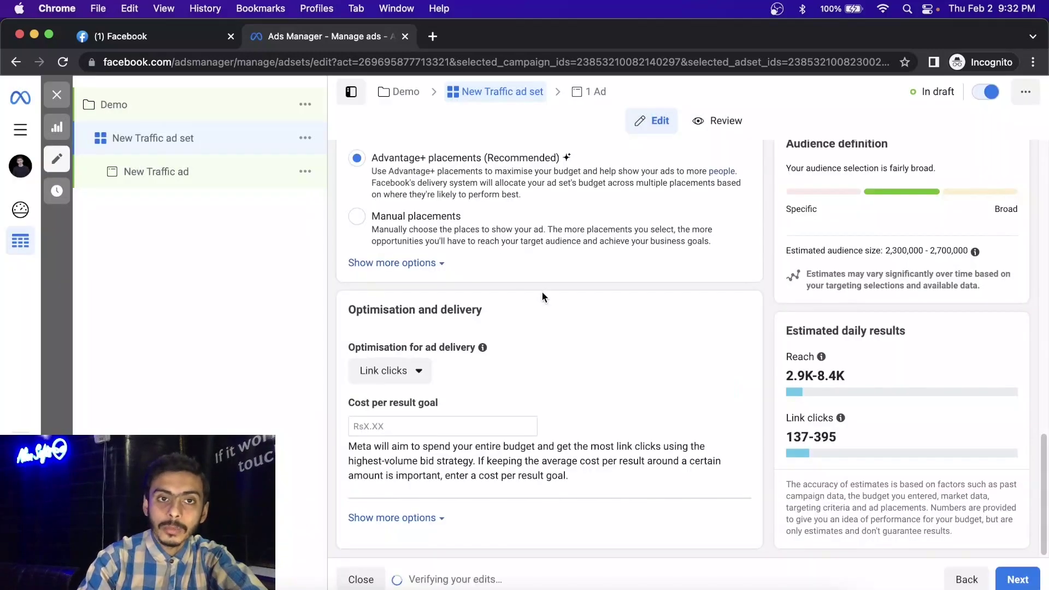
scroll(543, 295, "up", 4)
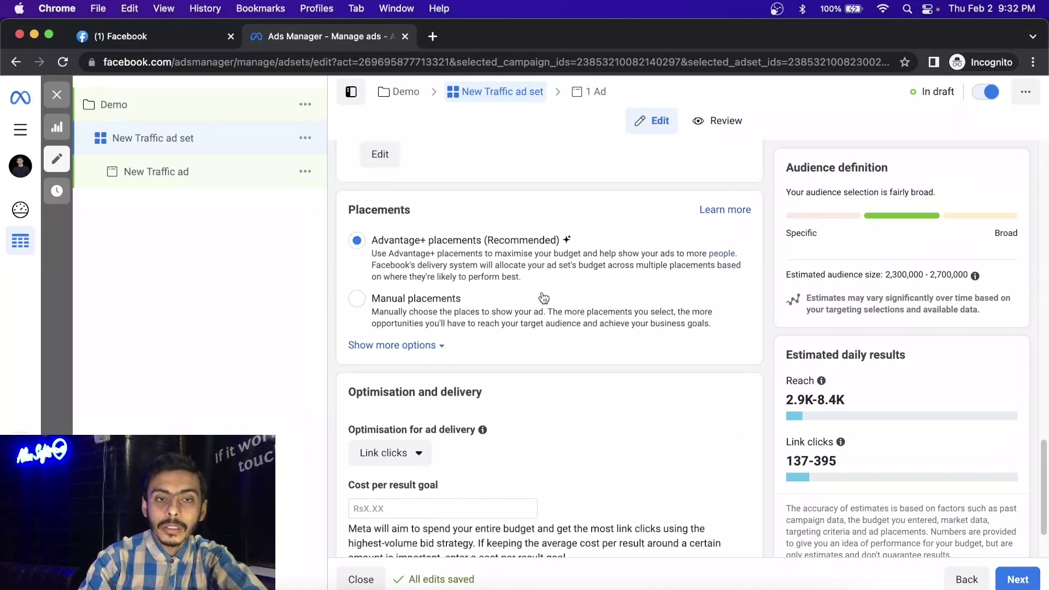
scroll(542, 296, "up", 4)
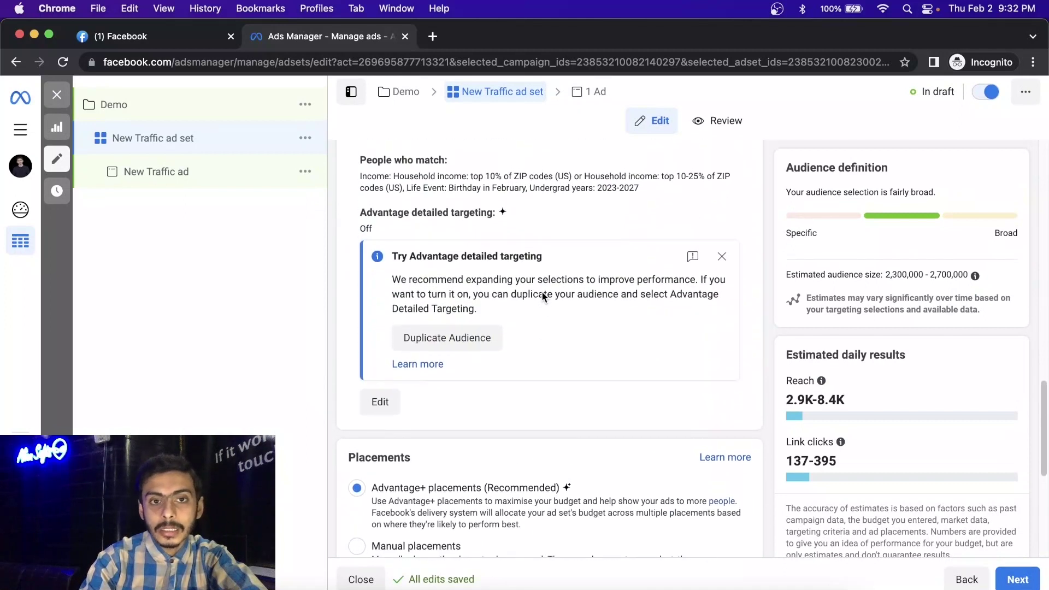
scroll(543, 297, "up", 3)
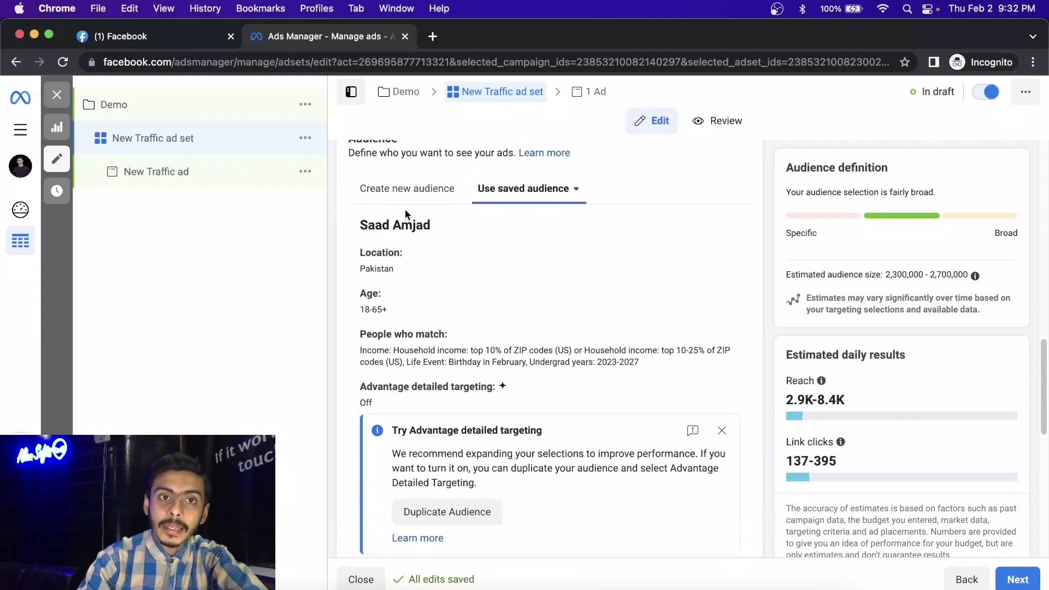
scroll(495, 280, "down", 3)
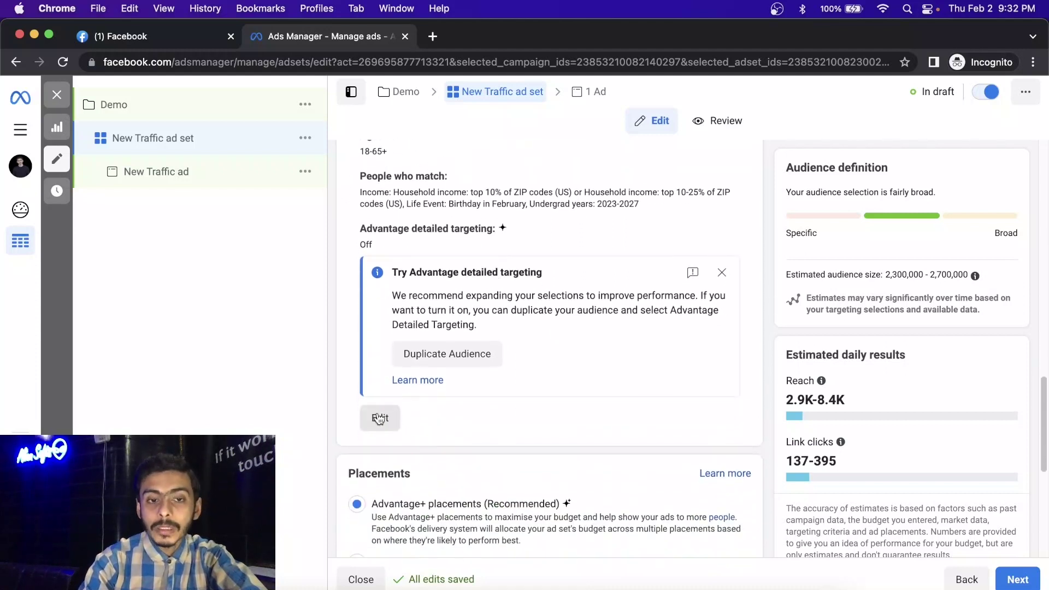
Review the Placements choices and reveal the additional options to check the inventory filter, block lists and content type exclusions.
scroll(380, 418, "down", 3)
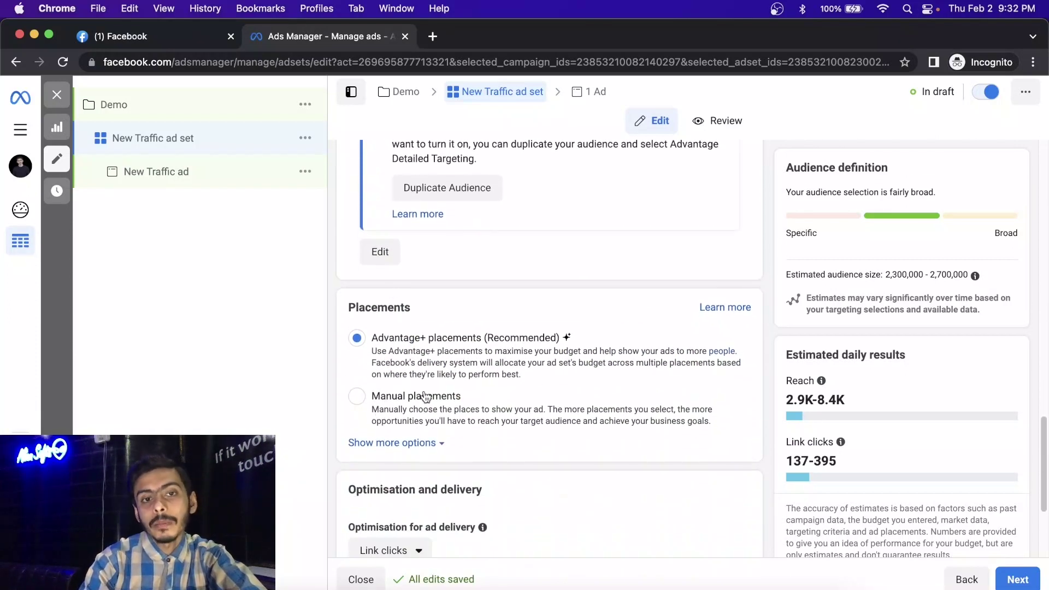
scroll(427, 397, "down", 1)
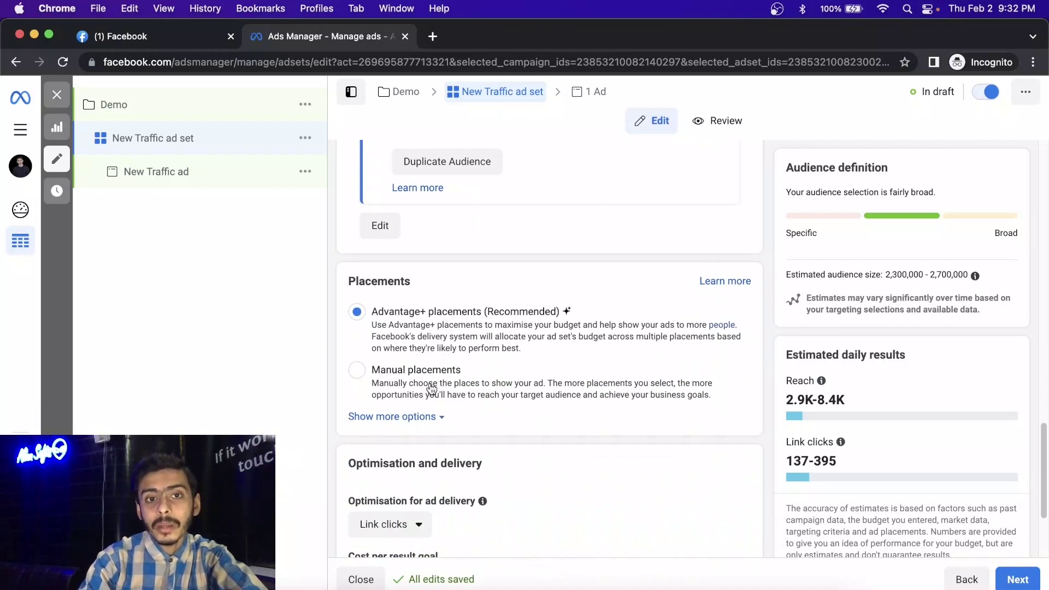
scroll(431, 388, "down", 4)
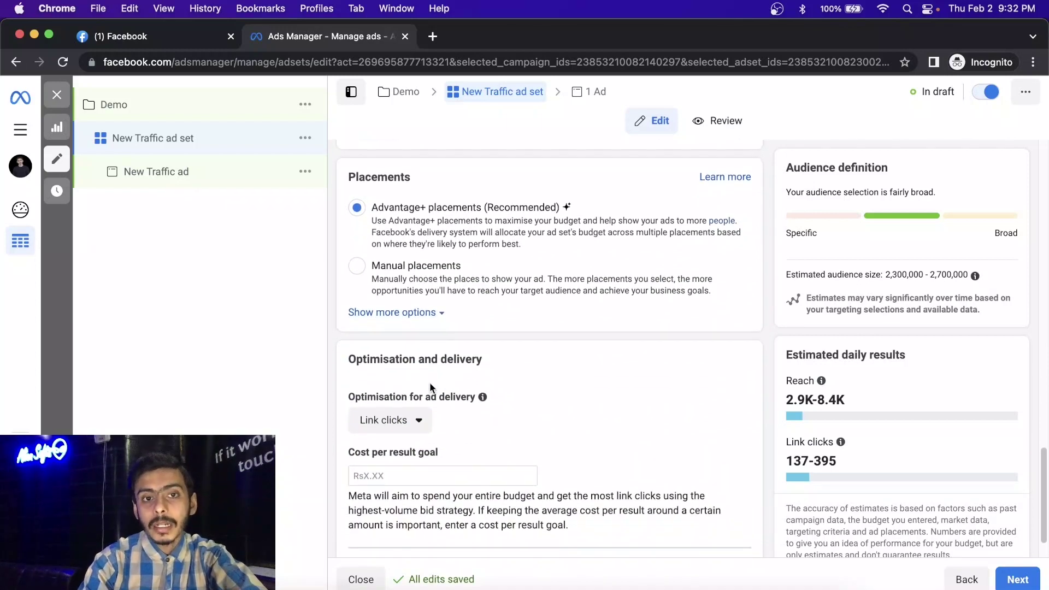
left_click(416, 313)
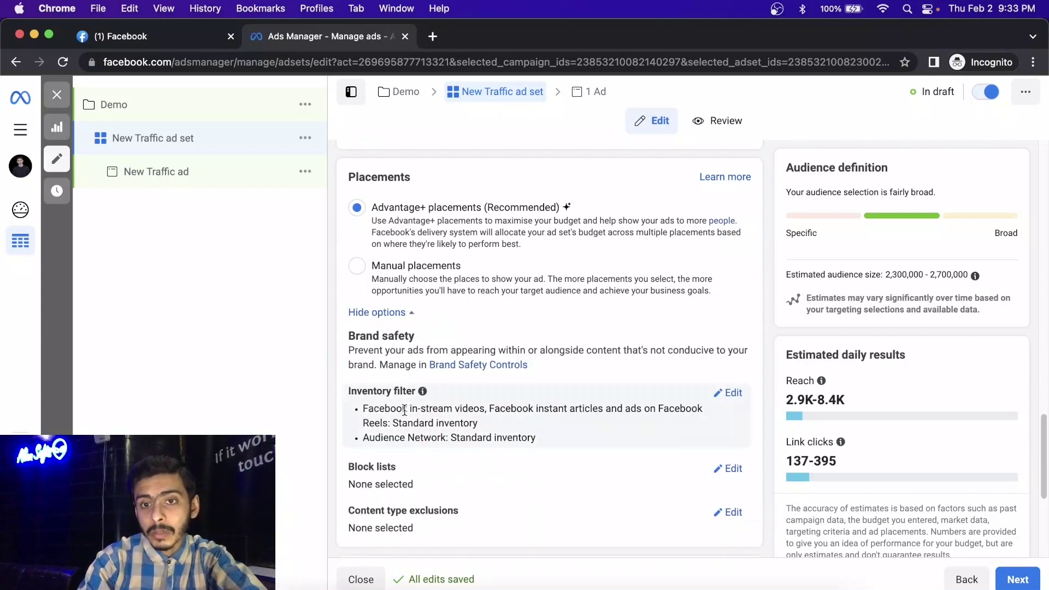
scroll(404, 410, "down", 1)
scroll(404, 410, "down", 3)
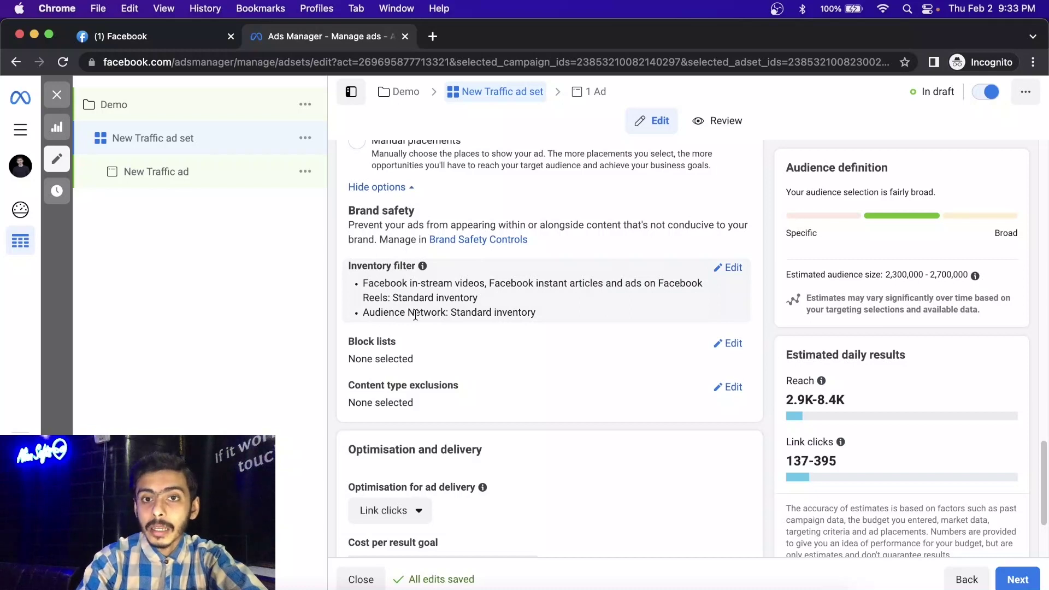
scroll(415, 315, "down", 5)
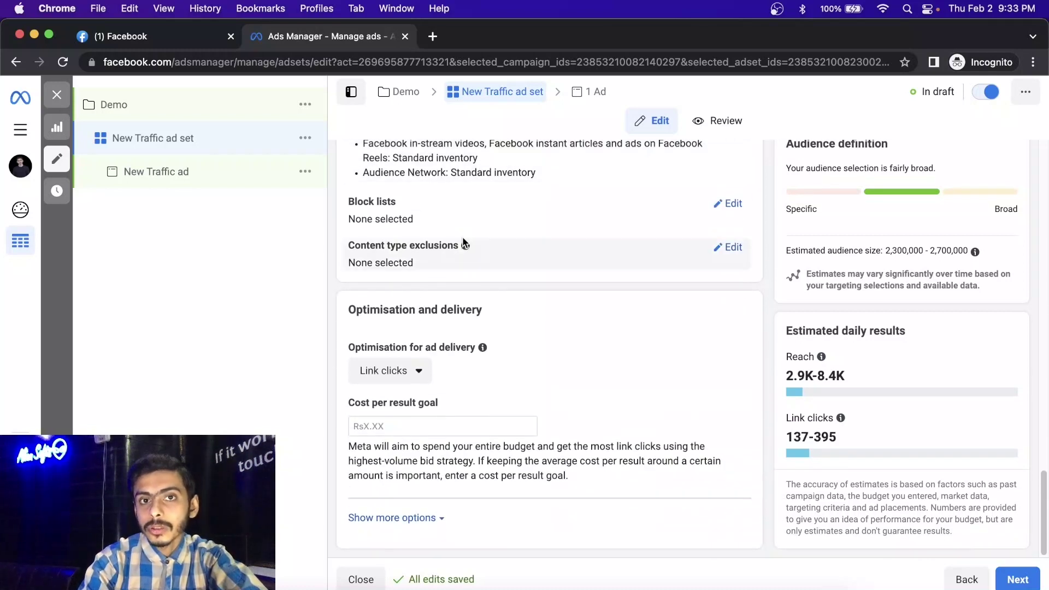
mouse_move(464, 243)
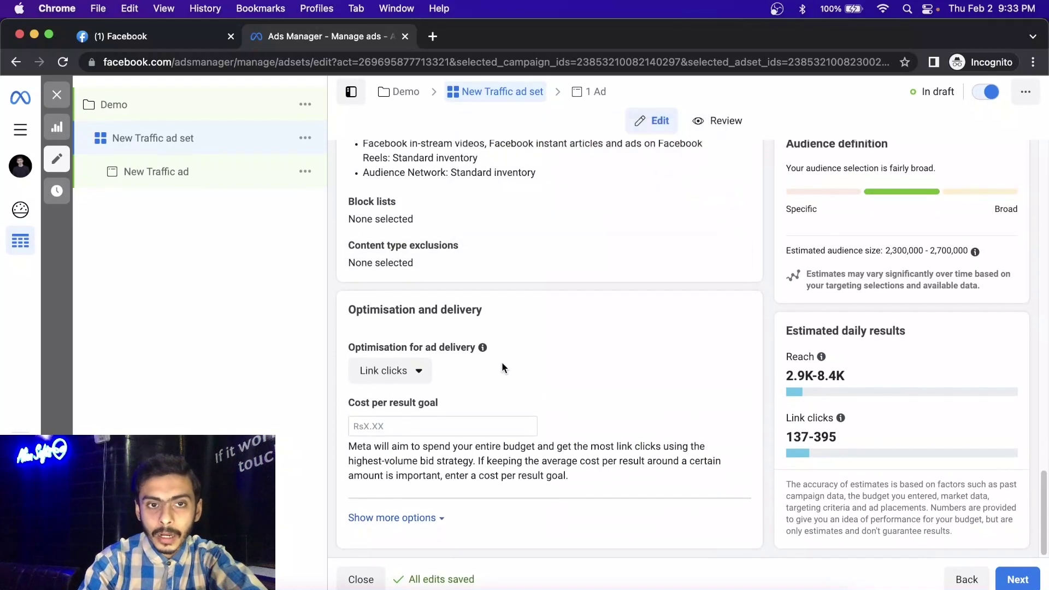
Check the choices for ad delivery optimisation and reveal the additional Optimisation and delivery options to review charging and delivery type.
left_click(418, 373)
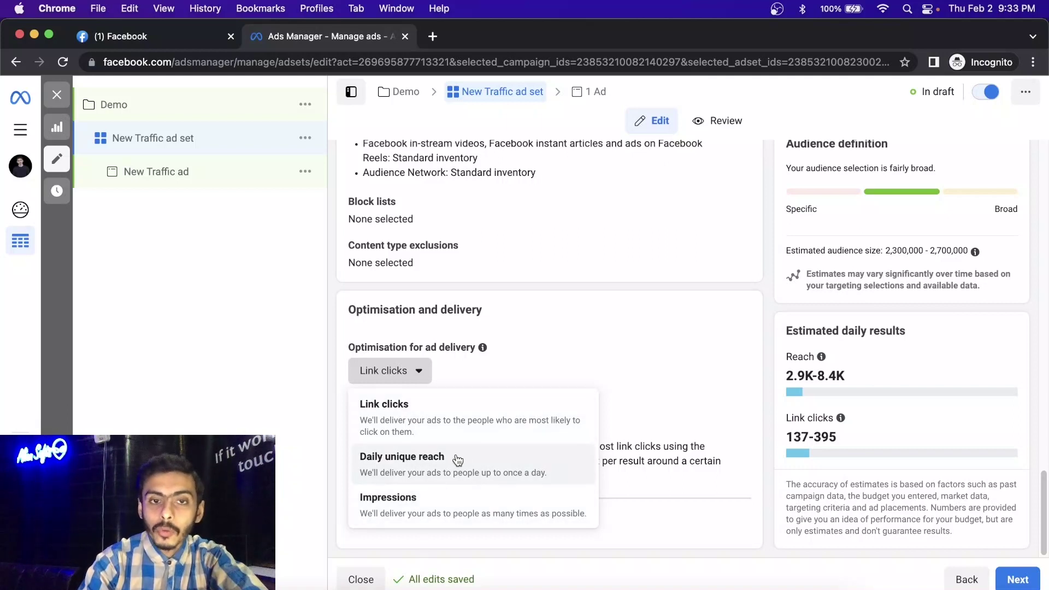
left_click(534, 362)
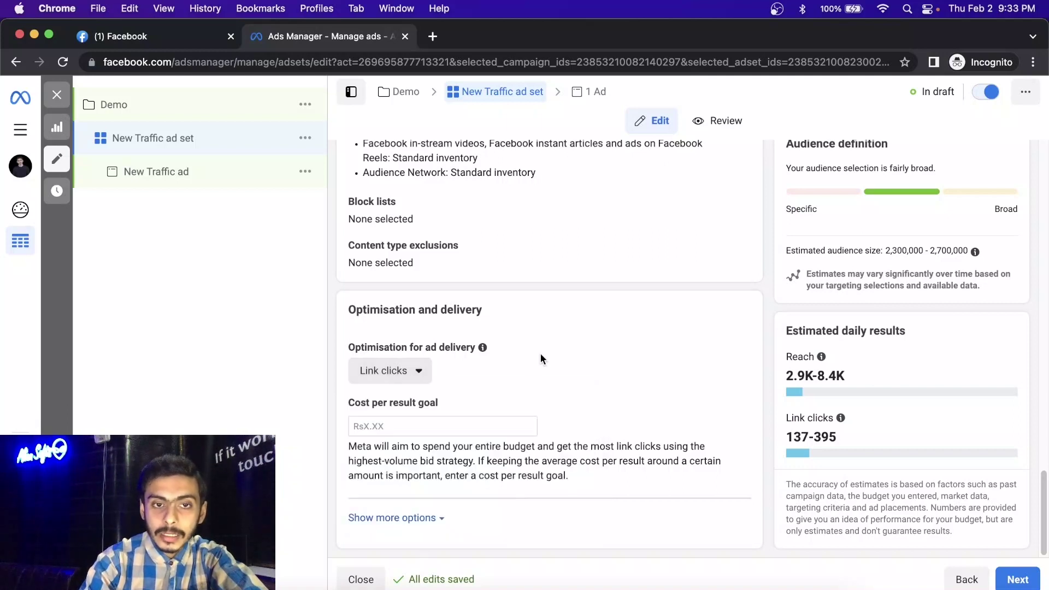
left_click(437, 426)
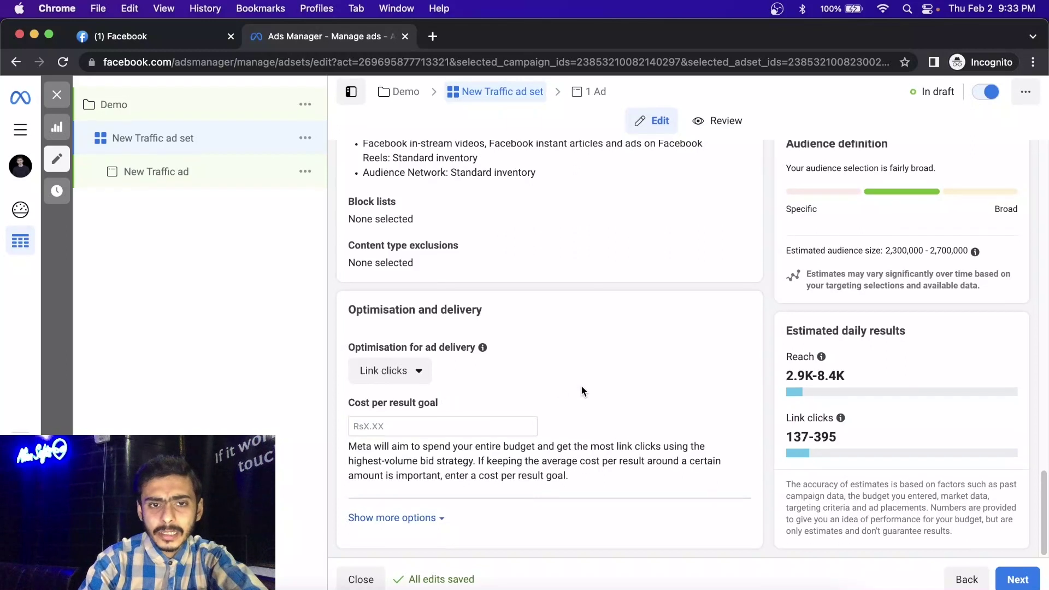
scroll(582, 385, "up", 2)
scroll(582, 391, "down", 2)
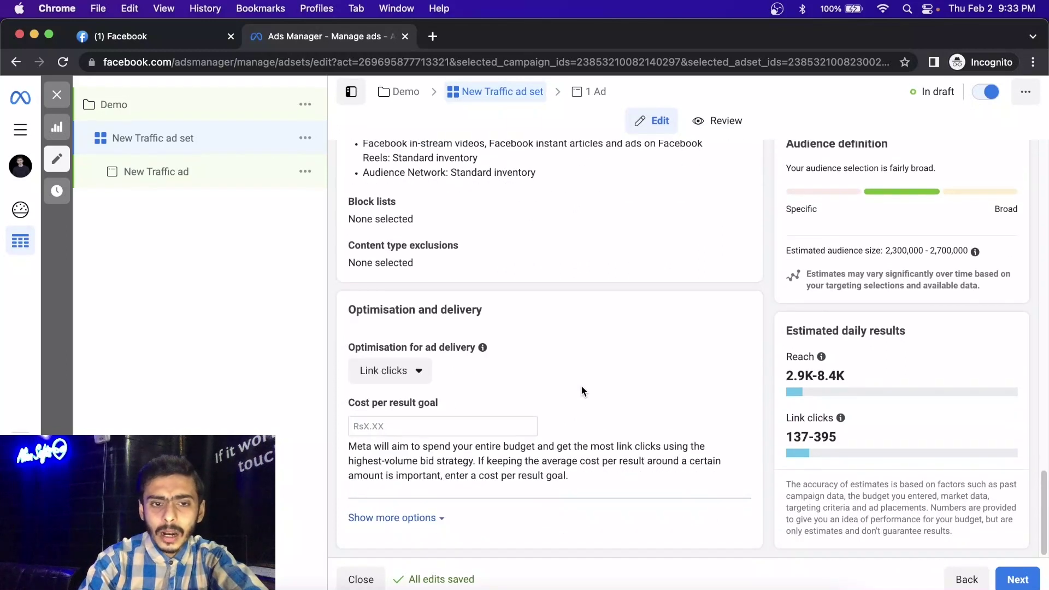
left_click(408, 520)
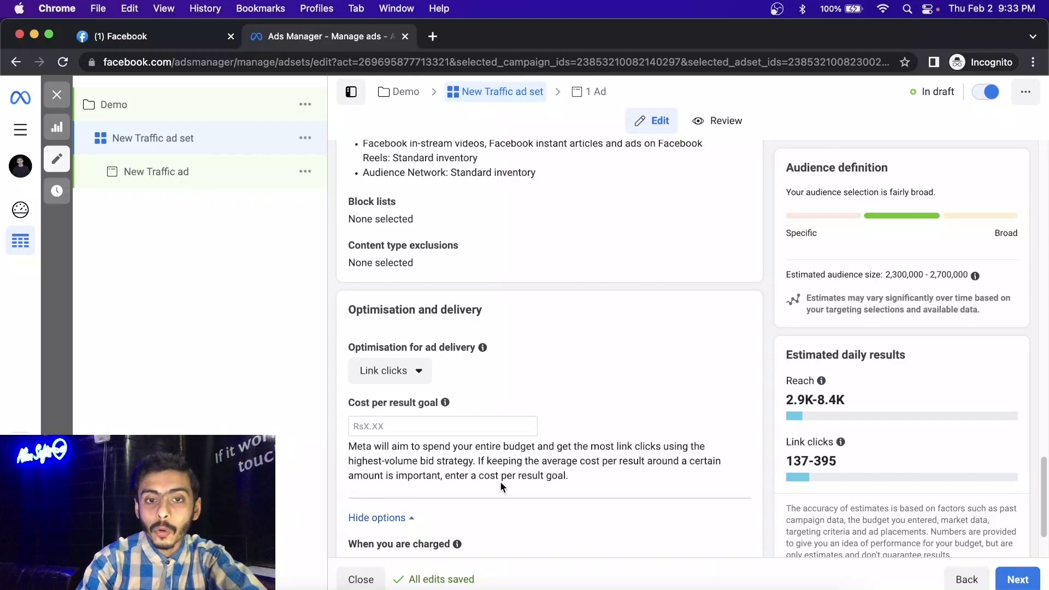
scroll(545, 481, "down", 3)
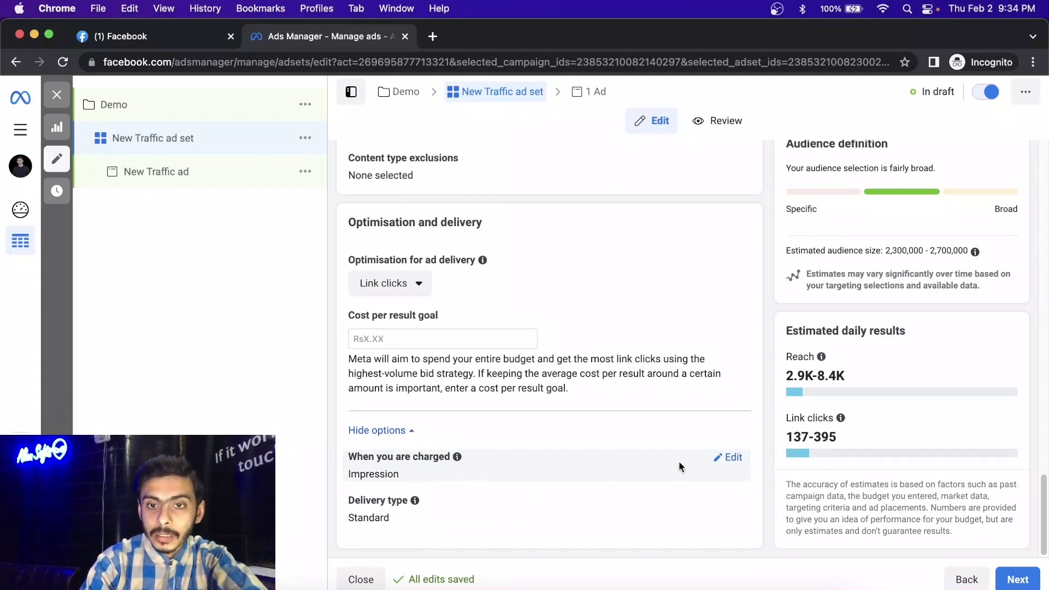
Open the charging setting for editing, keep it on Impression, and check the explanation of the estimated daily reach.
left_click(732, 459)
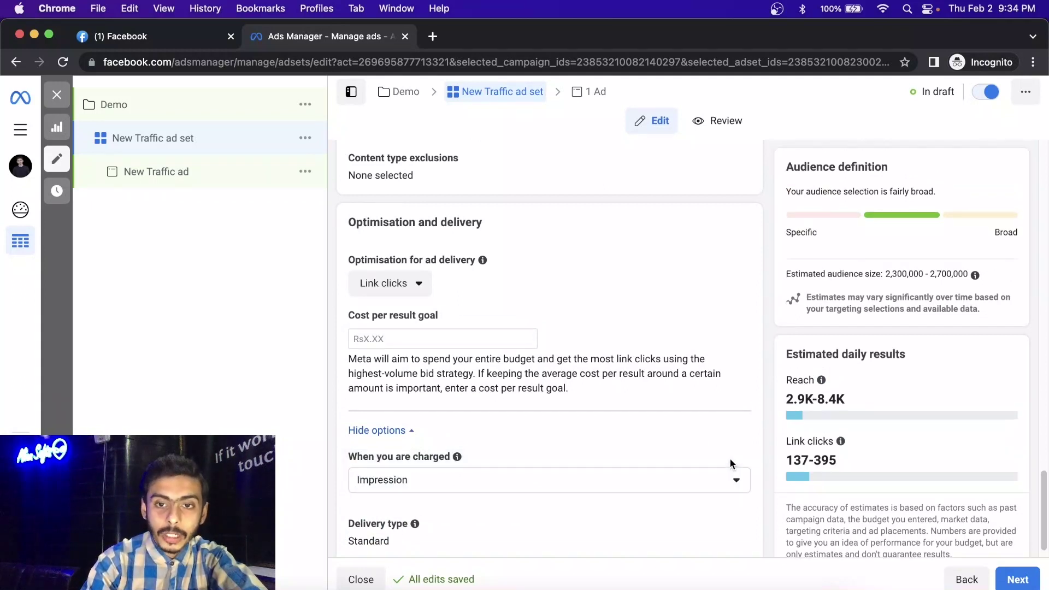
left_click(732, 484)
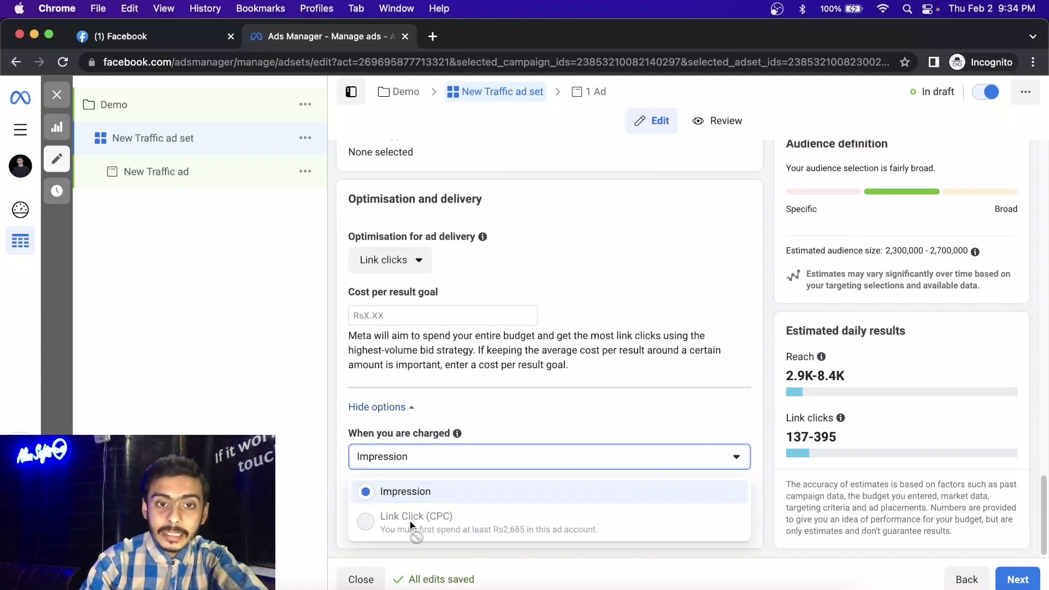
left_click(676, 495)
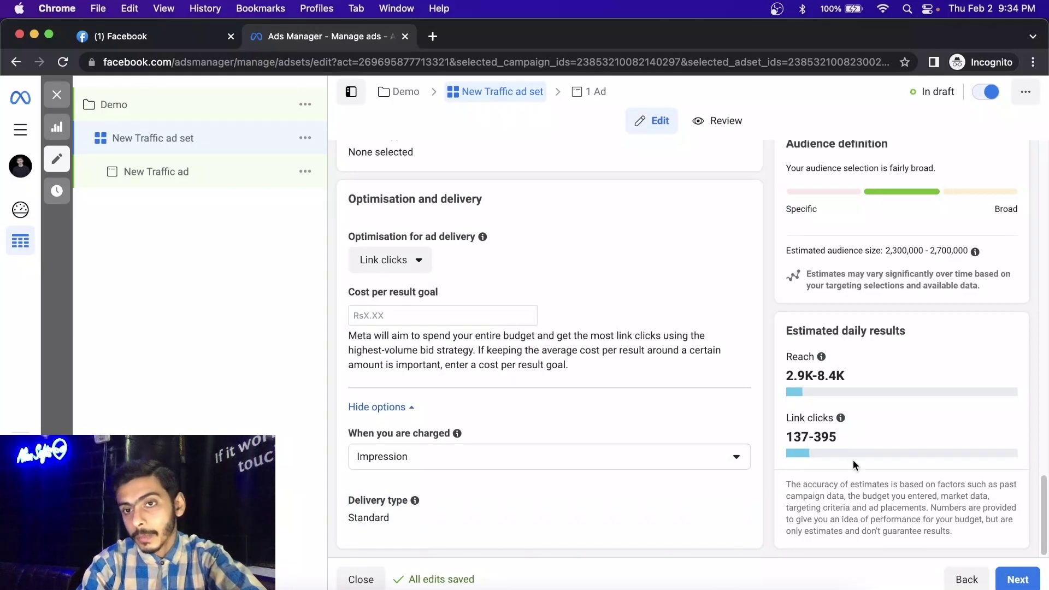
mouse_move(821, 357)
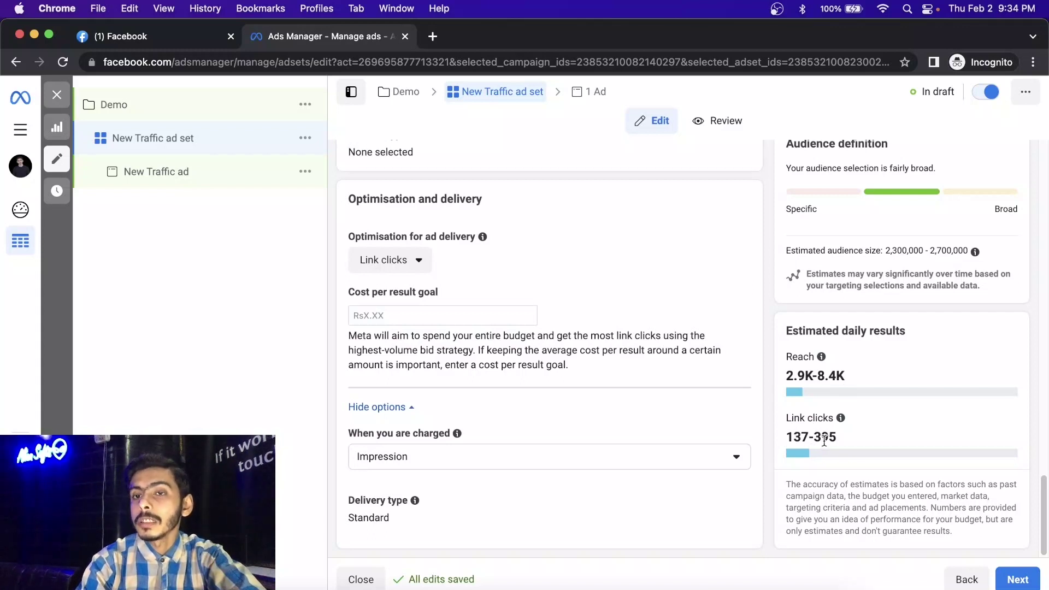
Open the ad set's saved audience for editing and expand its Locations setting.
scroll(809, 440, "up", 2)
scroll(824, 441, "up", 10)
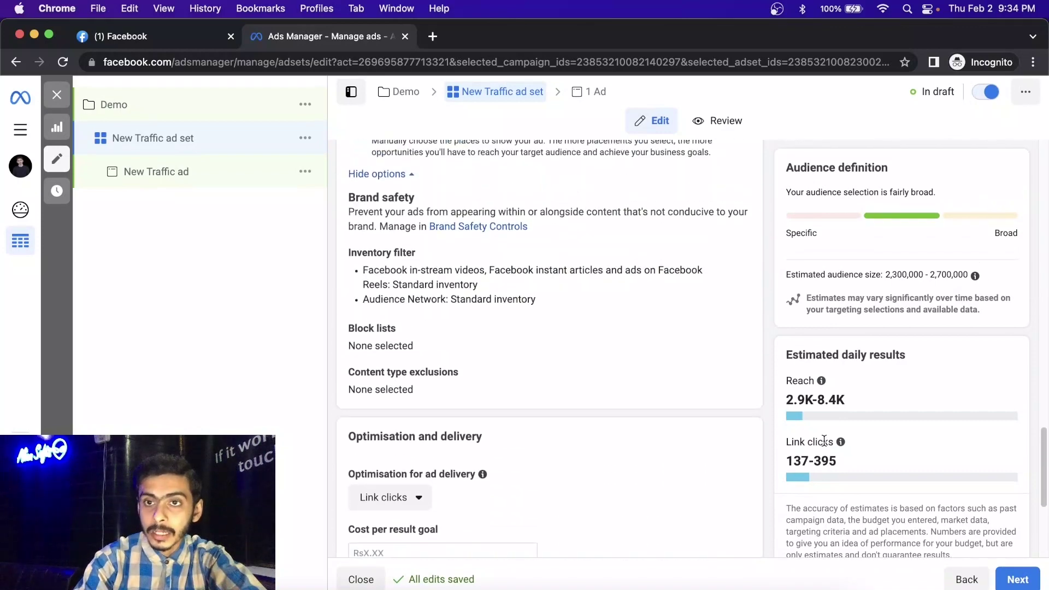
scroll(824, 441, "up", 8)
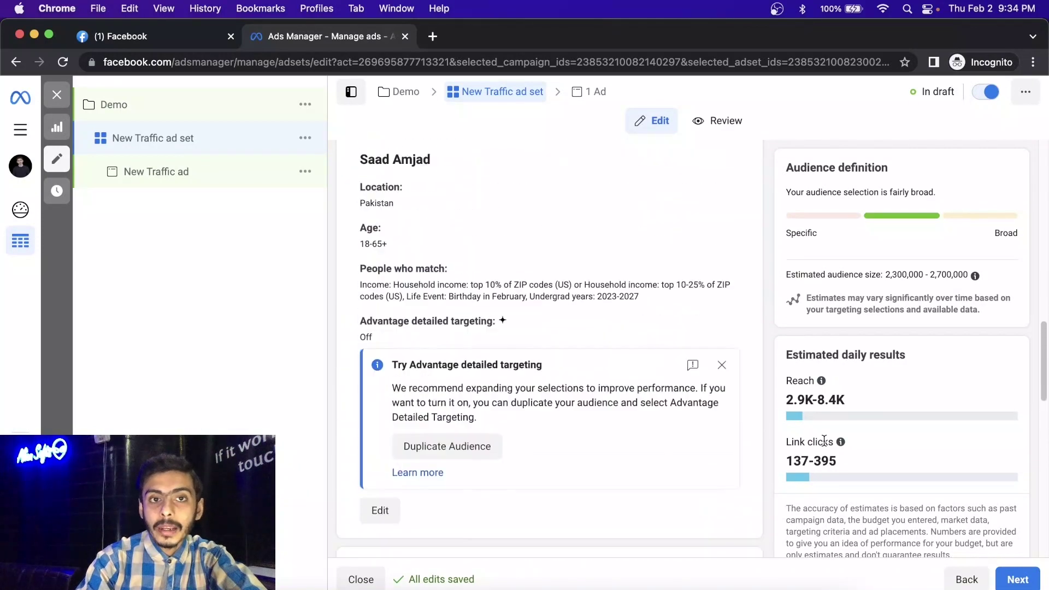
scroll(436, 549, "down", 1)
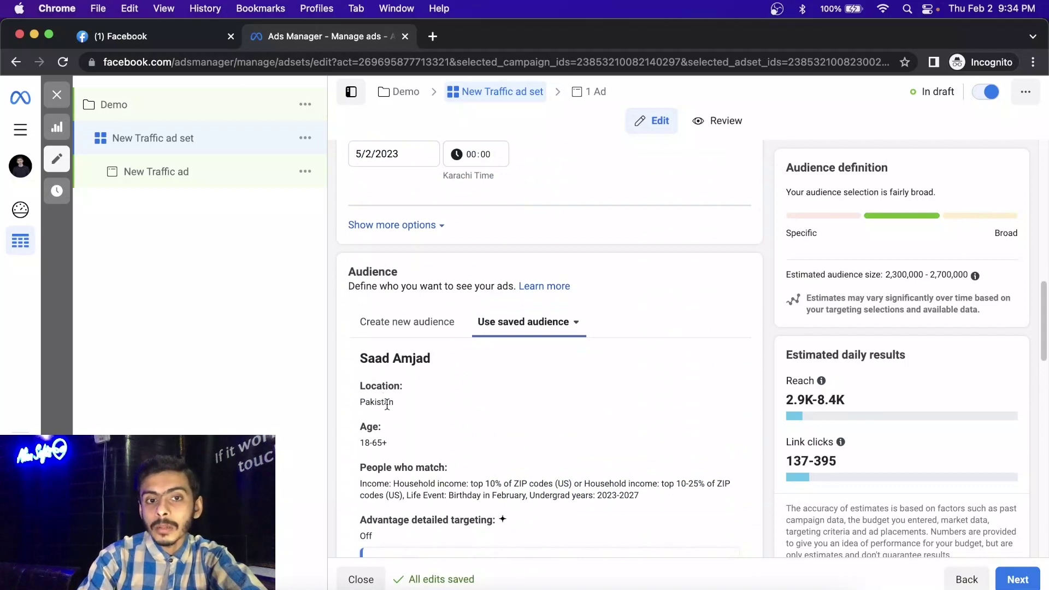
scroll(387, 404, "down", 5)
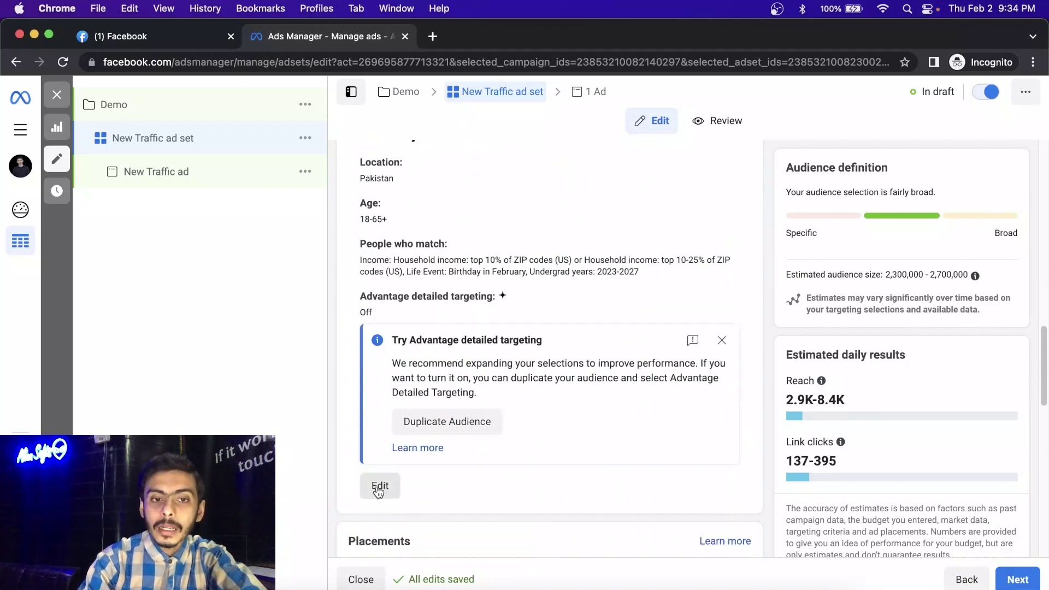
left_click(380, 486)
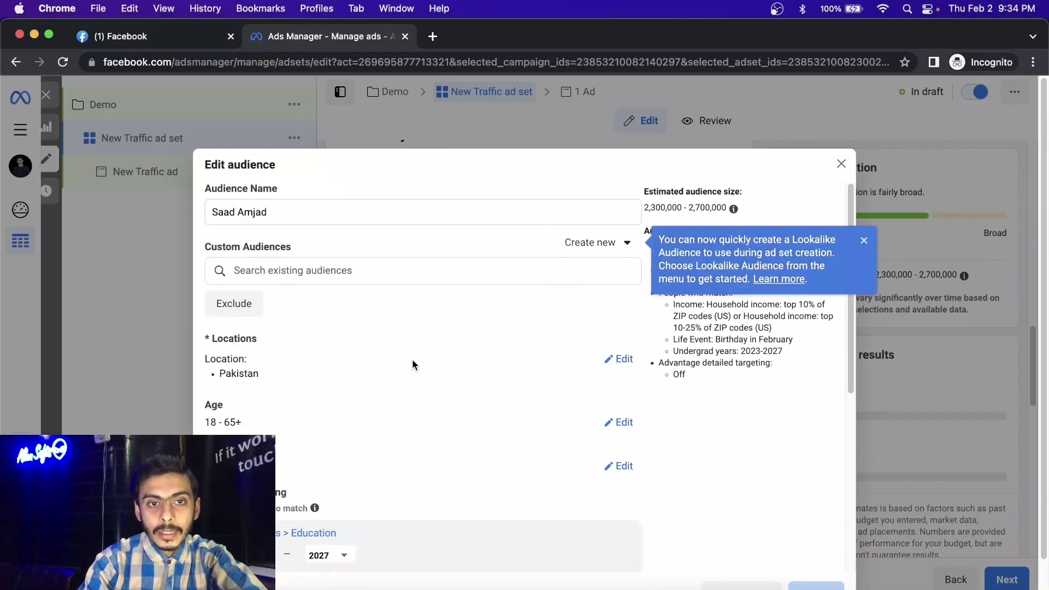
left_click(622, 359)
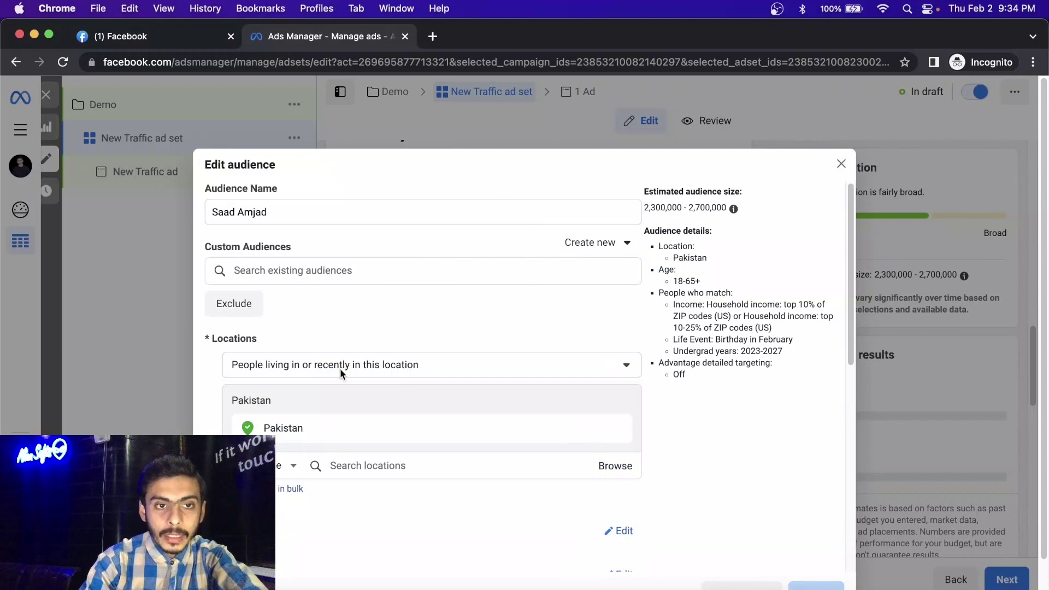
Limit the Pakistan location to cities only and check the minimum and maximum population size choices.
scroll(339, 368, "down", 1)
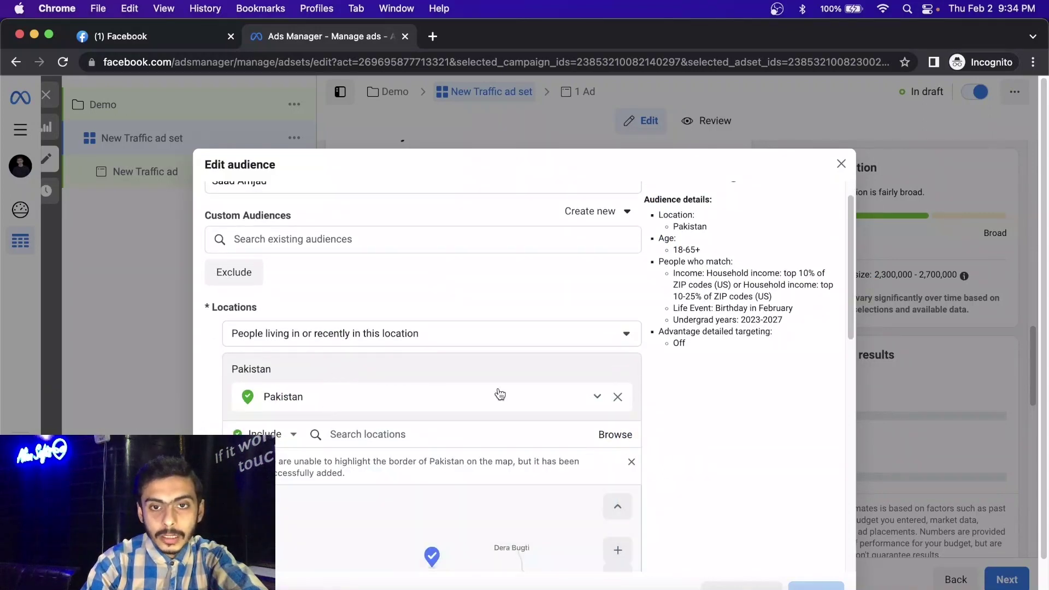
left_click(599, 398)
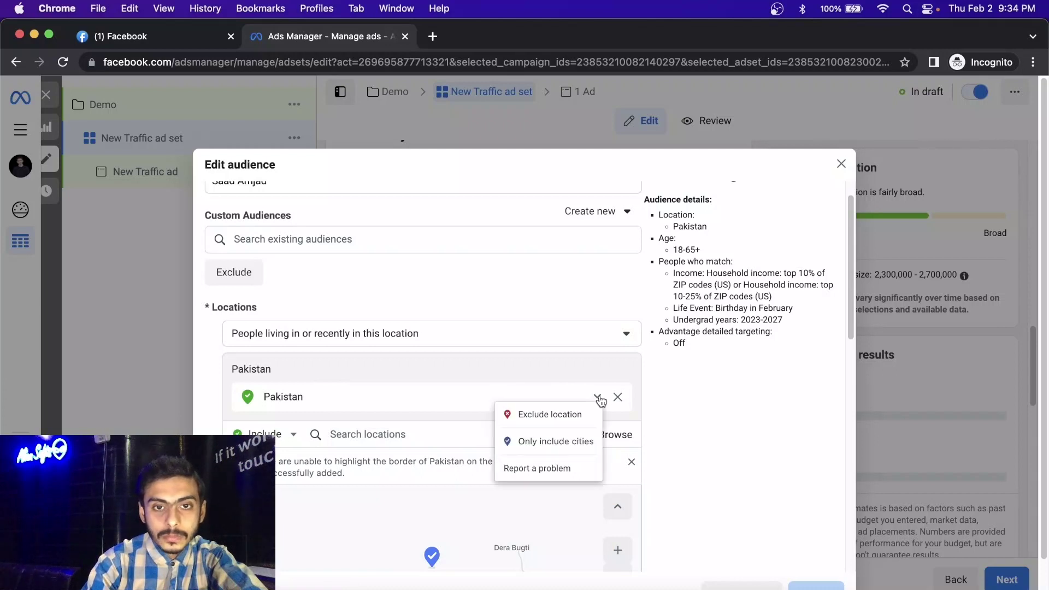
left_click(556, 447)
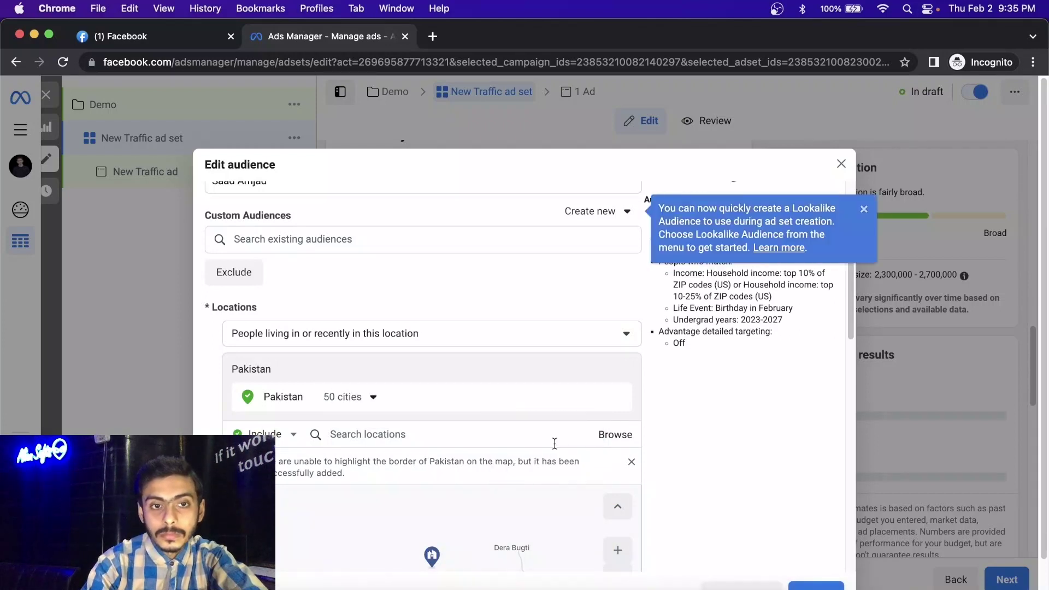
left_click(370, 403)
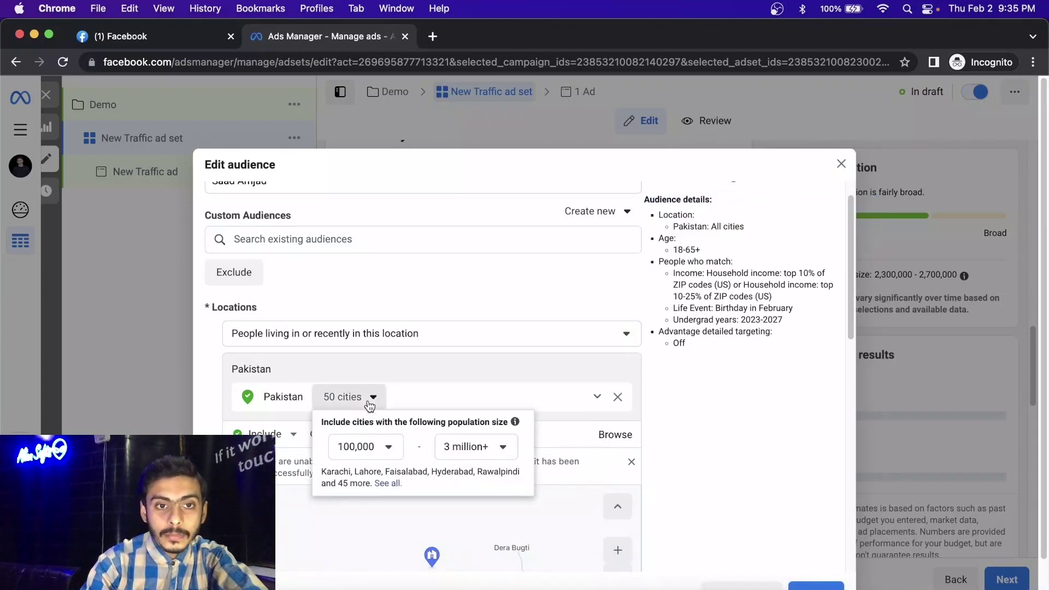
left_click(388, 448)
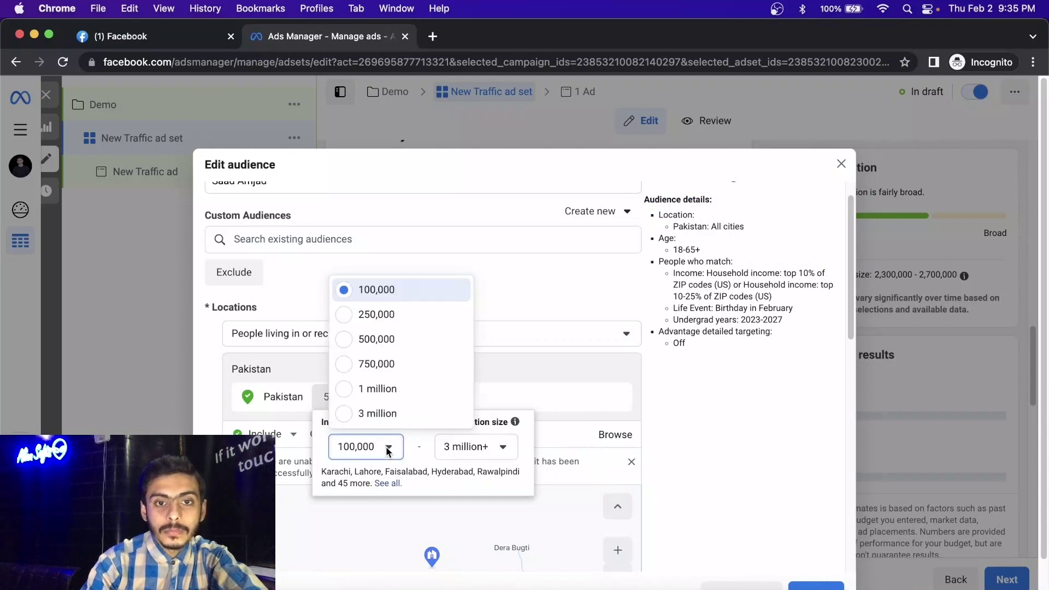
left_click(388, 449)
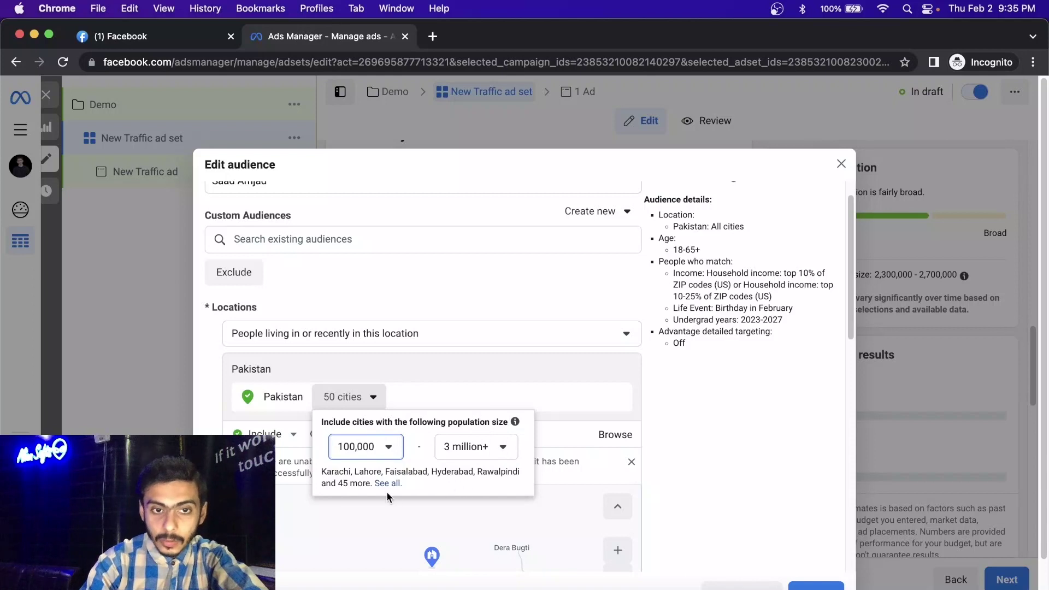
left_click(388, 448)
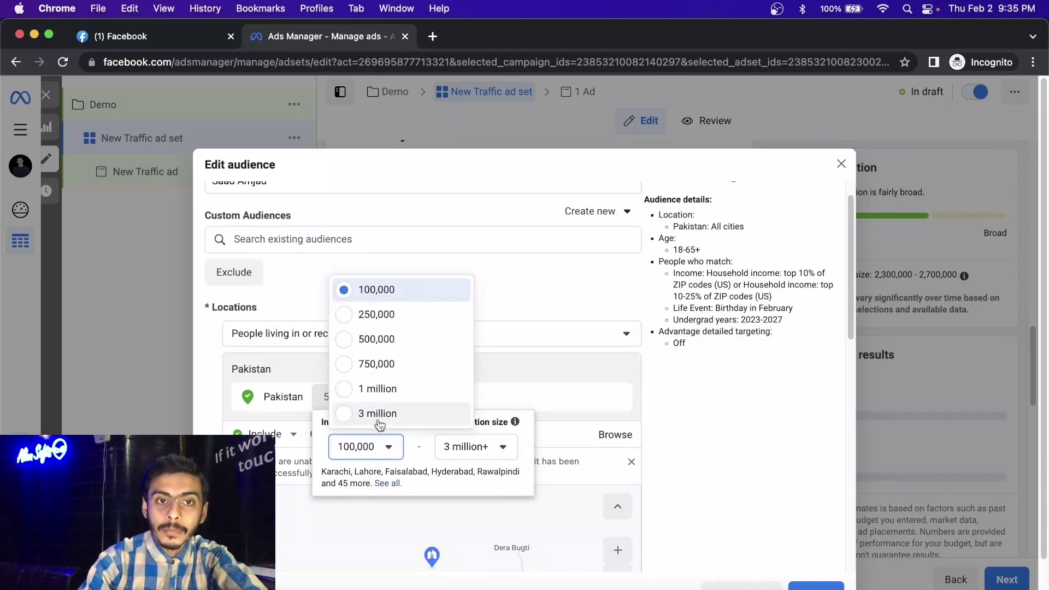
left_click(390, 462)
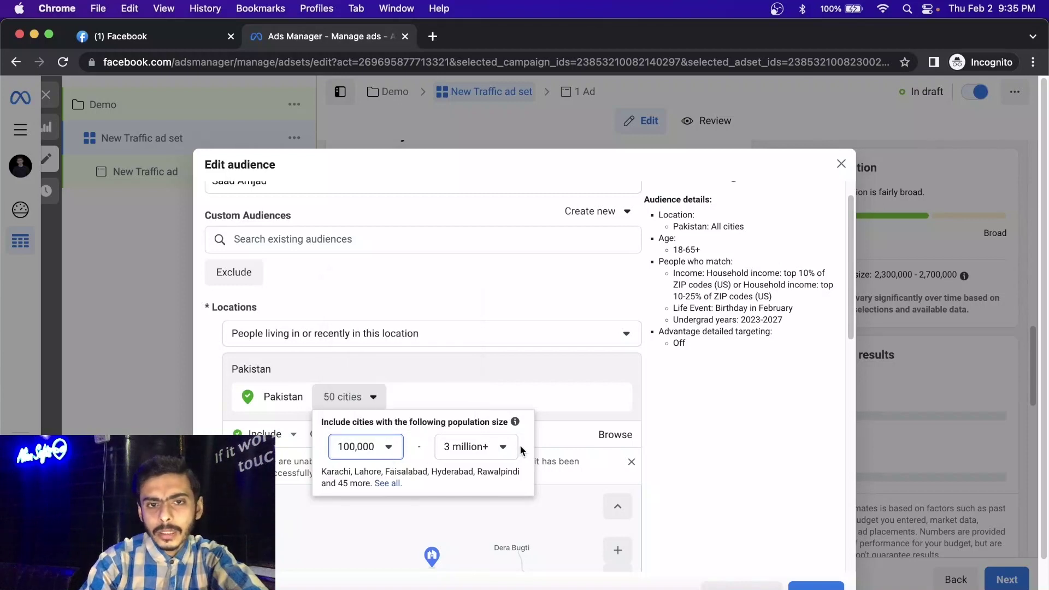
left_click(502, 450)
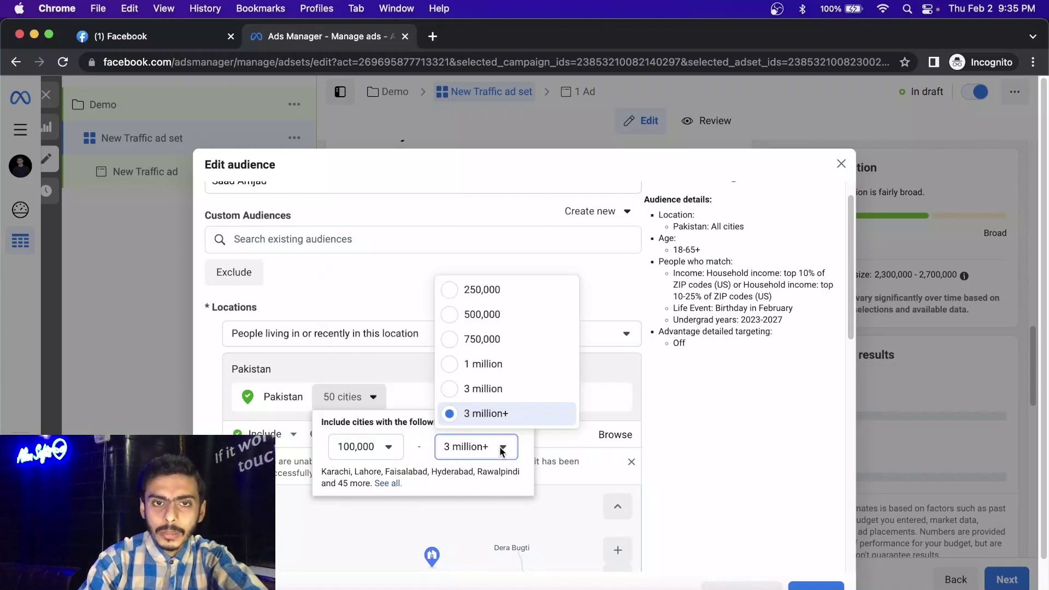
left_click(502, 449)
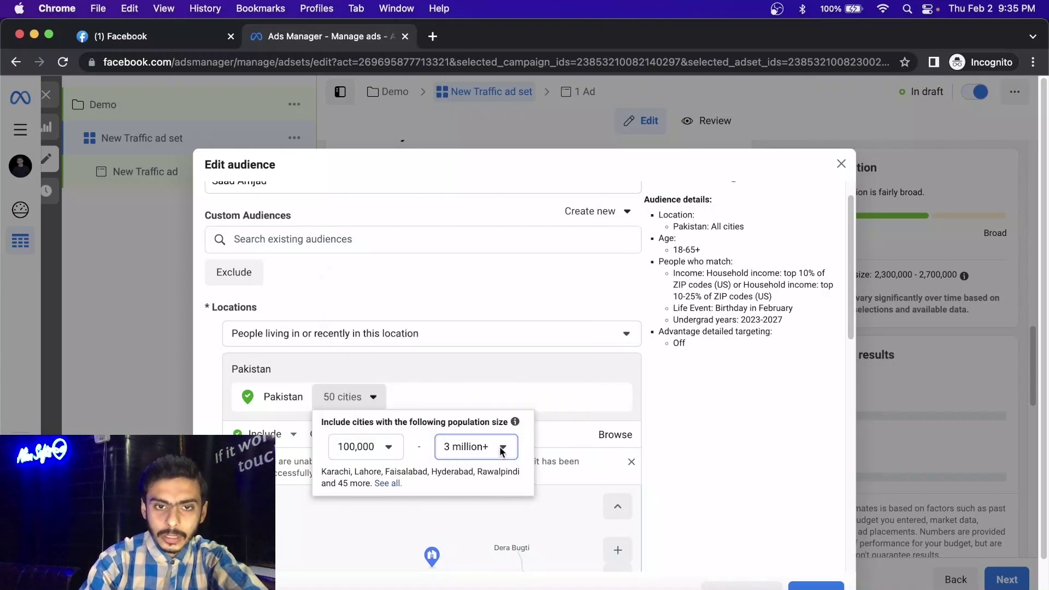
left_click(578, 427)
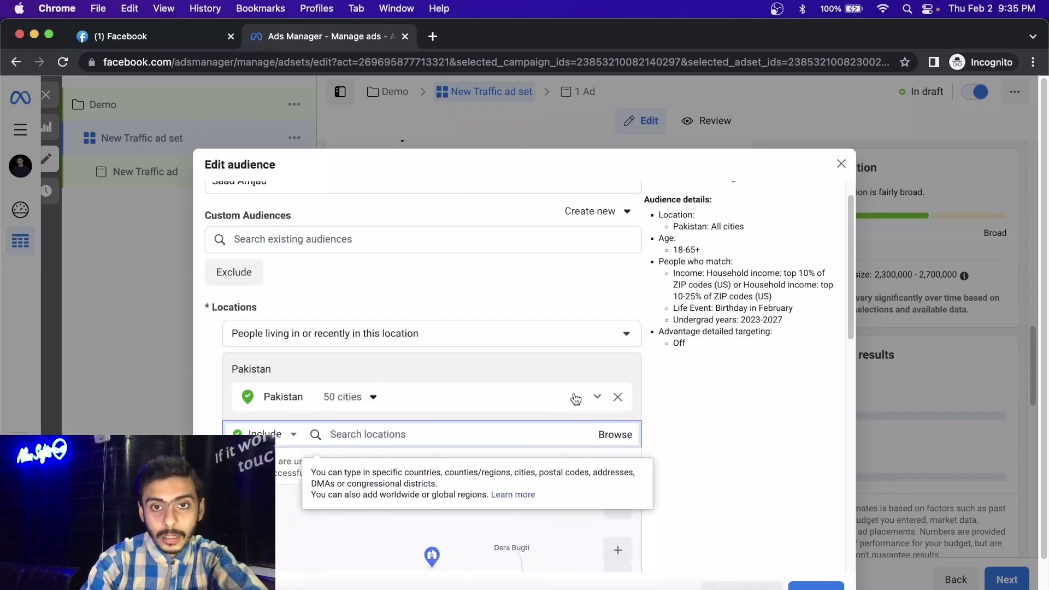
Replace Pakistan in the audience's locations with the city of Multan, Punjab, Pakistan.
left_click(618, 397)
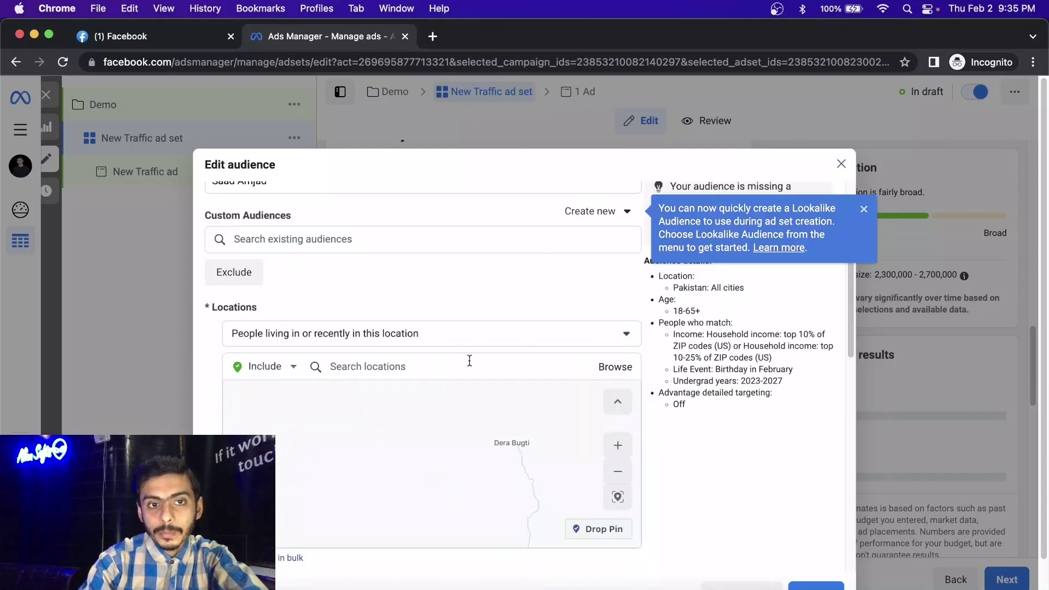
left_click(415, 366)
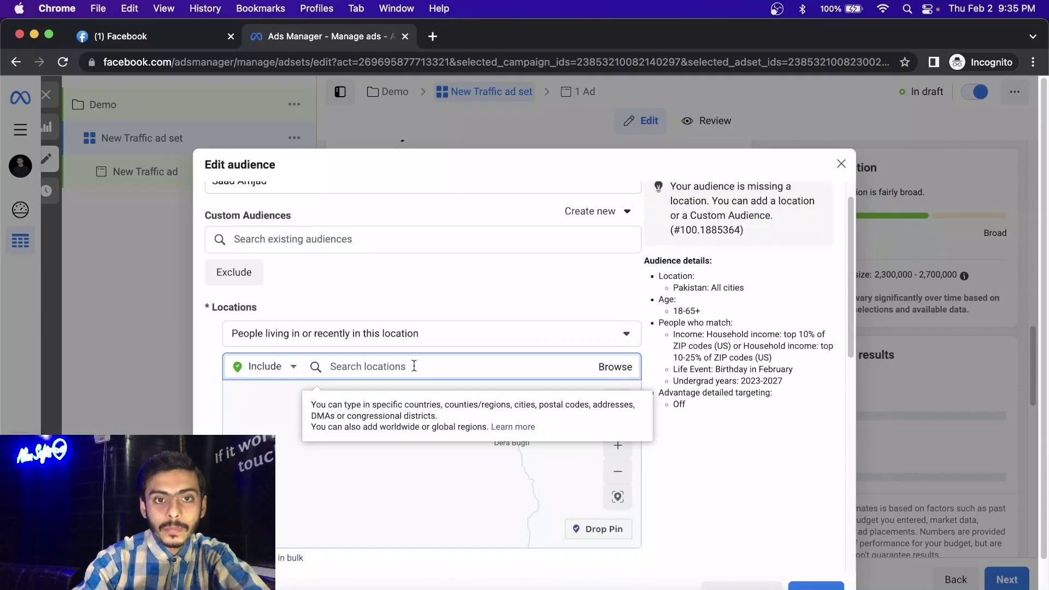
type("multa")
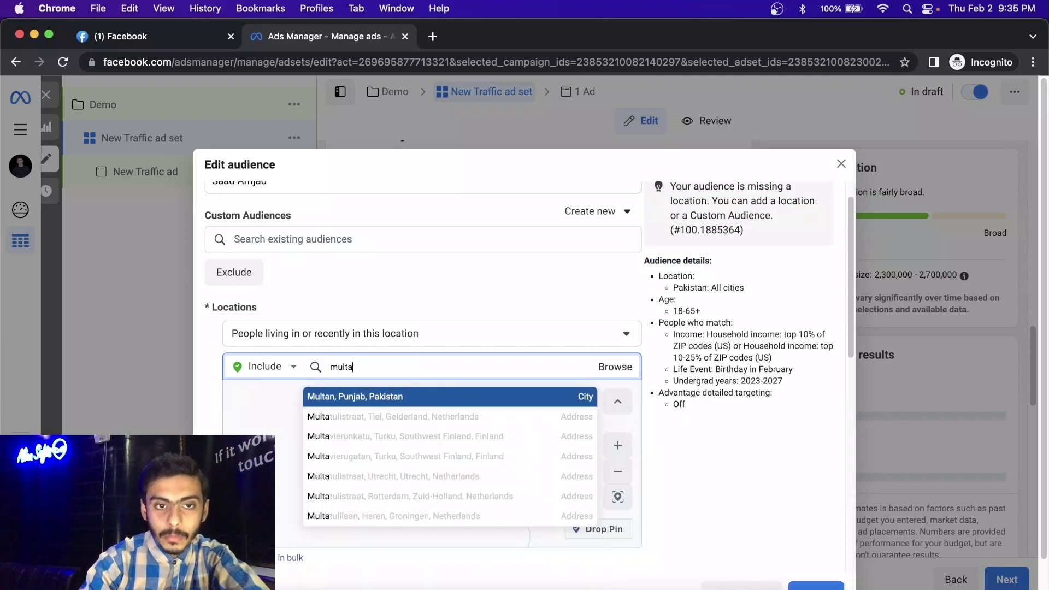
left_click(356, 403)
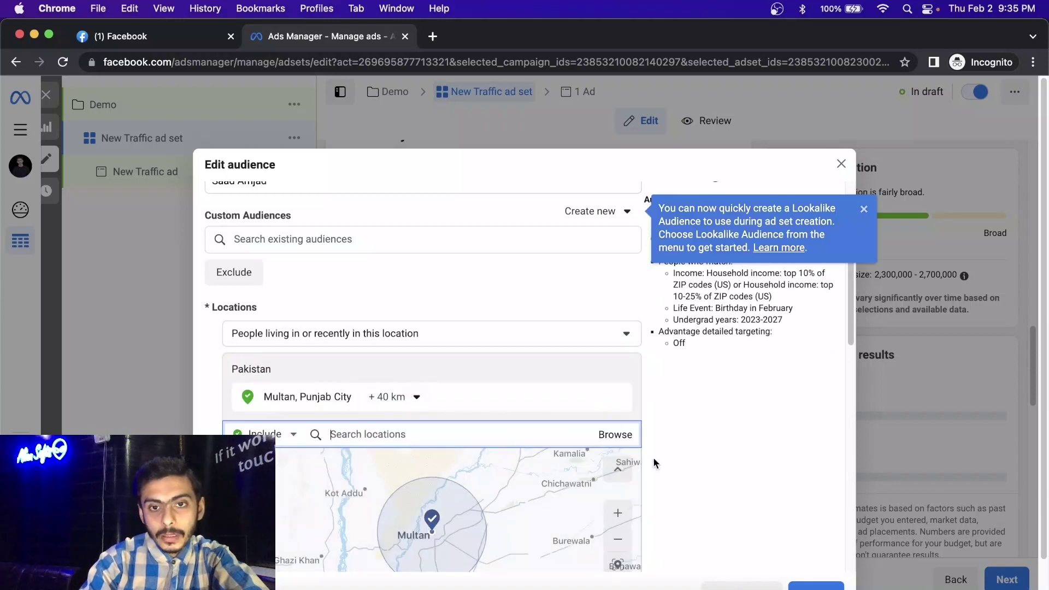
Save the edited audience as an update to the existing saved audience and close the review of changes.
scroll(654, 457, "down", 5)
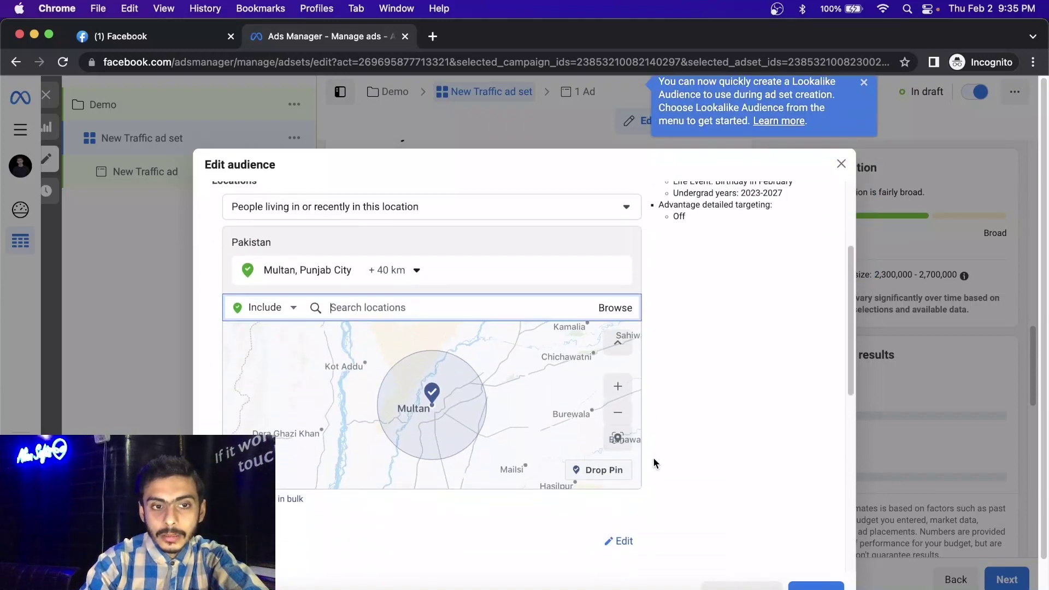
scroll(654, 463, "down", 3)
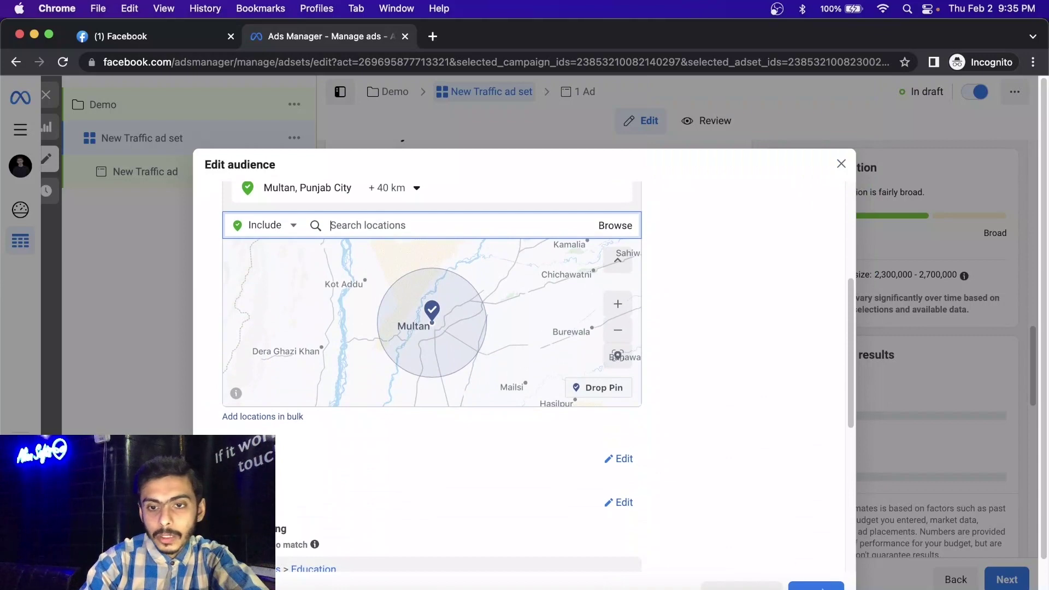
left_click(816, 585)
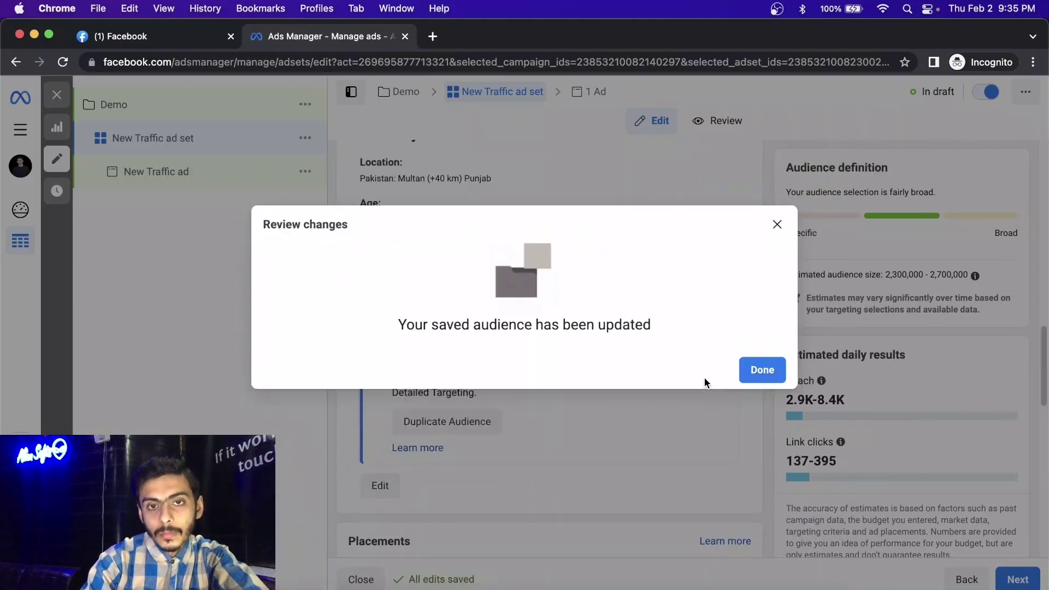
left_click(750, 370)
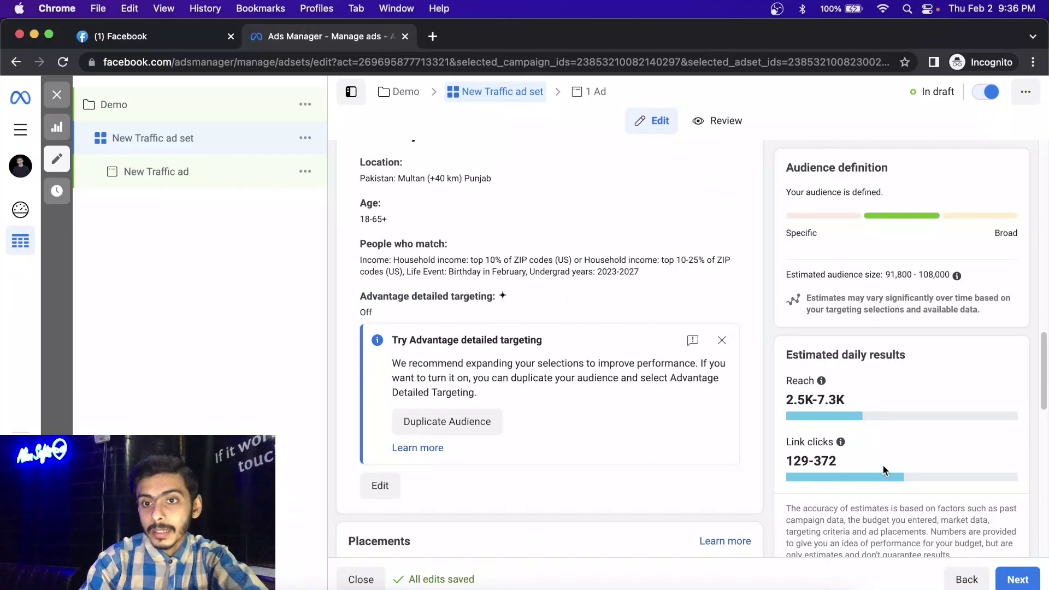
Check the ad set's estimated daily results, placements and delivery settings, and continue to the ad level.
scroll(883, 466, "down", 2)
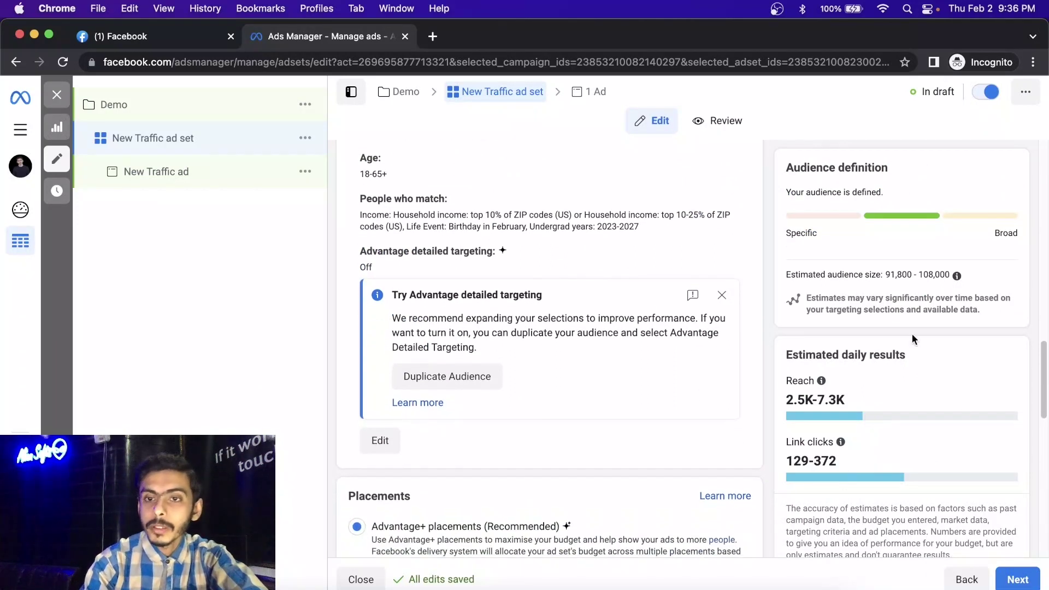
mouse_move(827, 432)
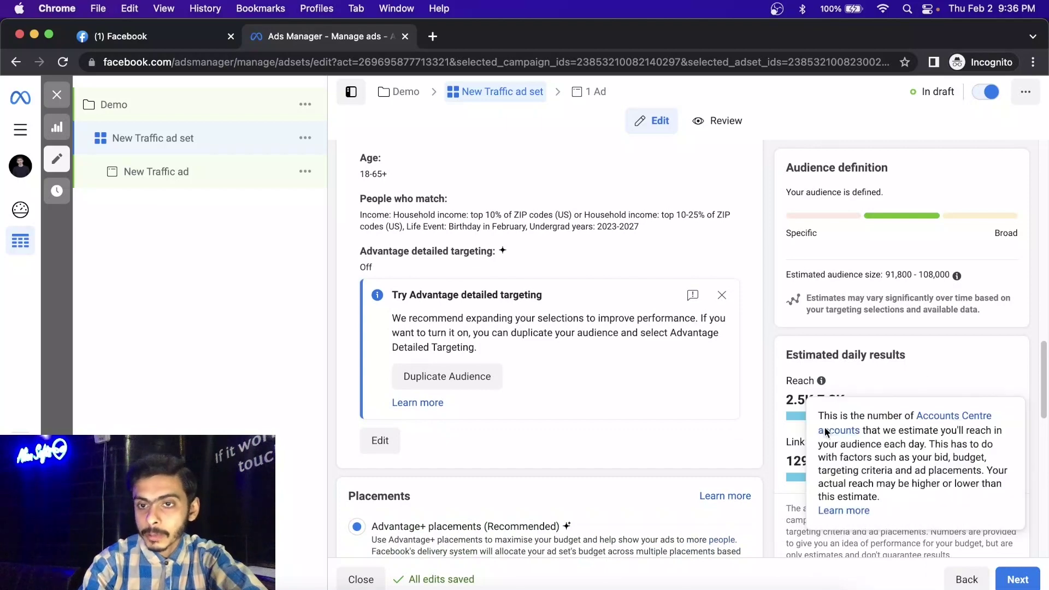
scroll(834, 337, "down", 5)
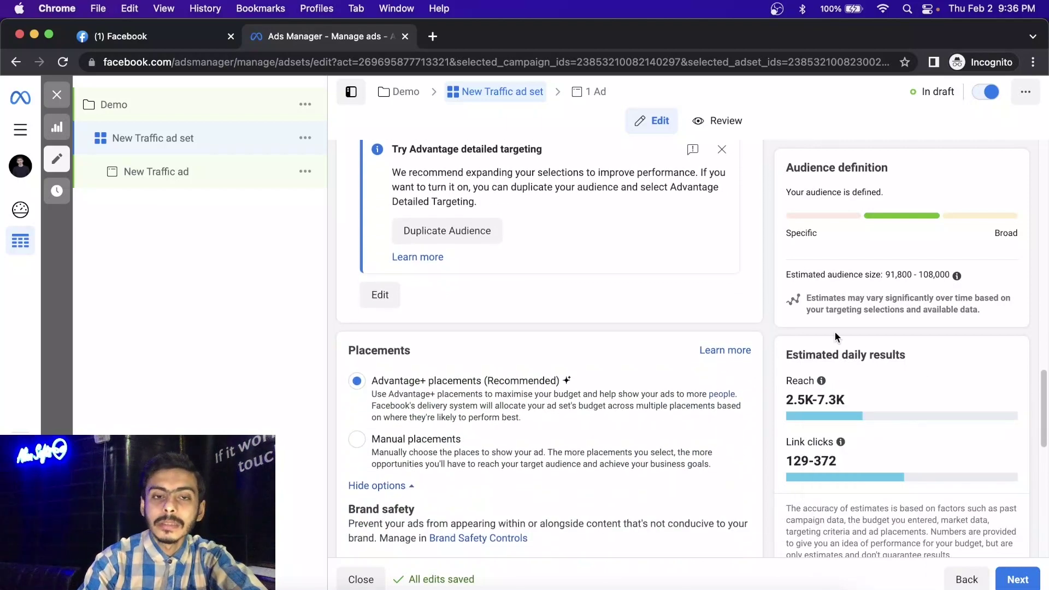
scroll(835, 337, "down", 10)
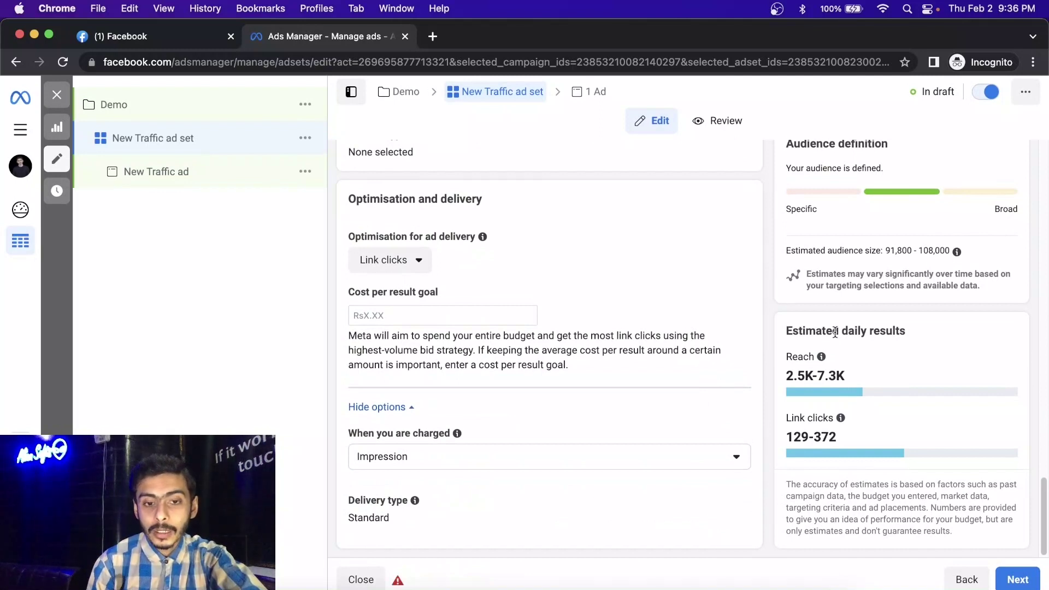
left_click(1015, 584)
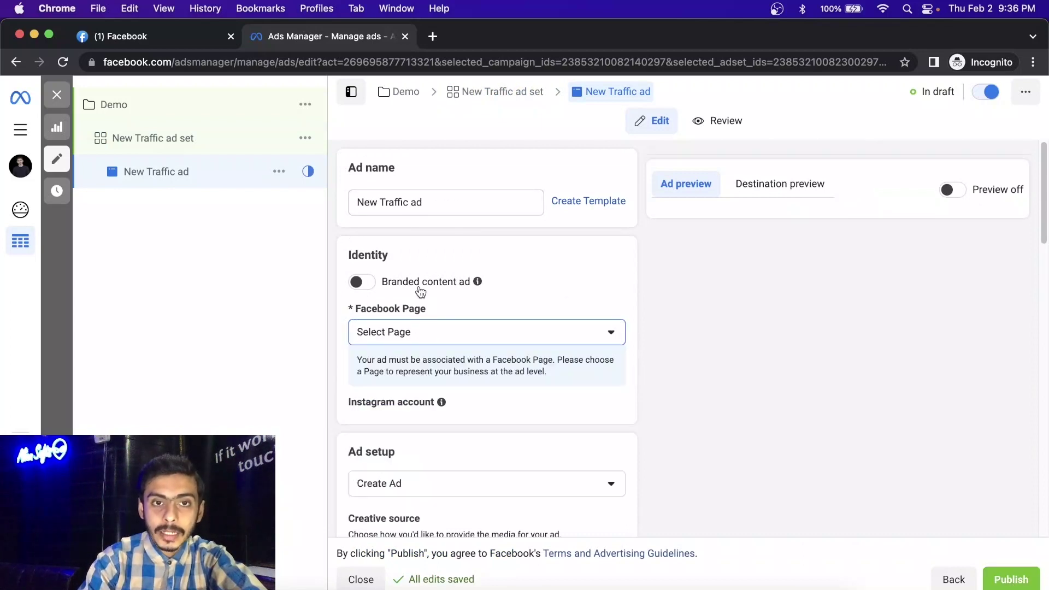
Choose Innovative E Collection from the personal Pages as the ad's Facebook Page.
left_click(451, 341)
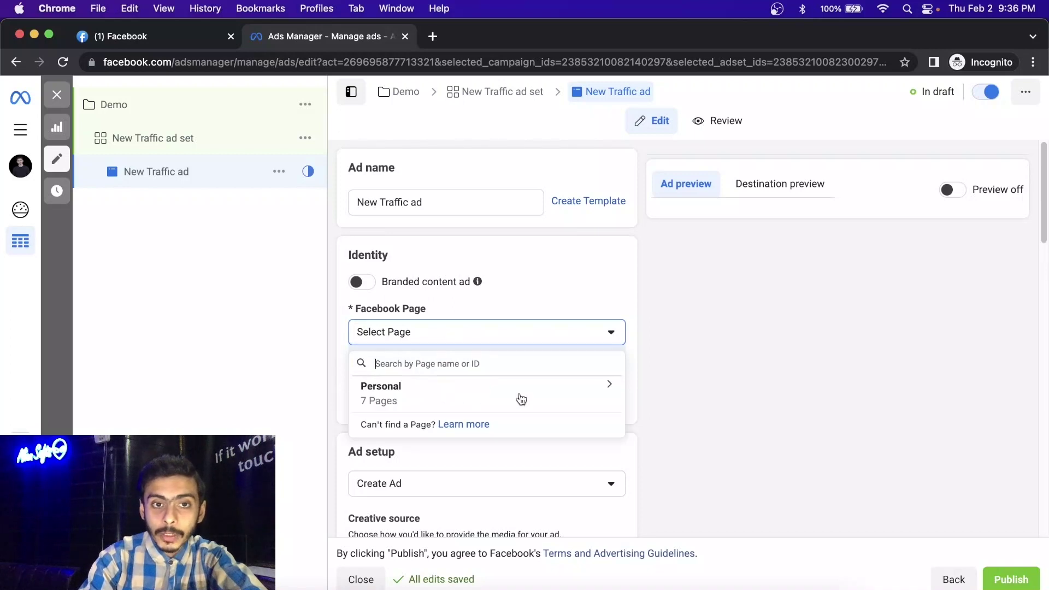
left_click(611, 387)
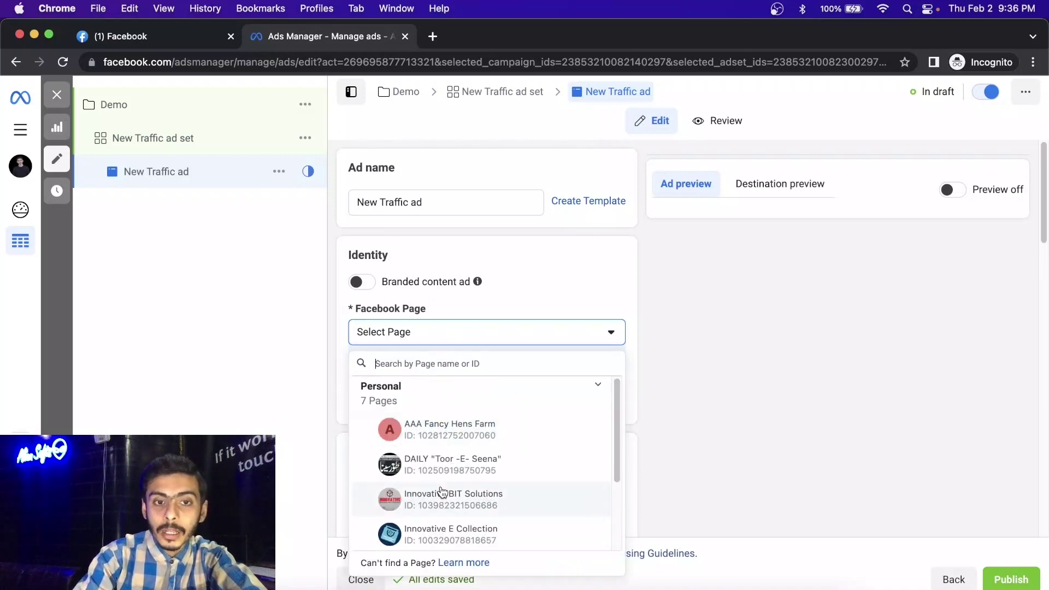
scroll(443, 492, "down", 3)
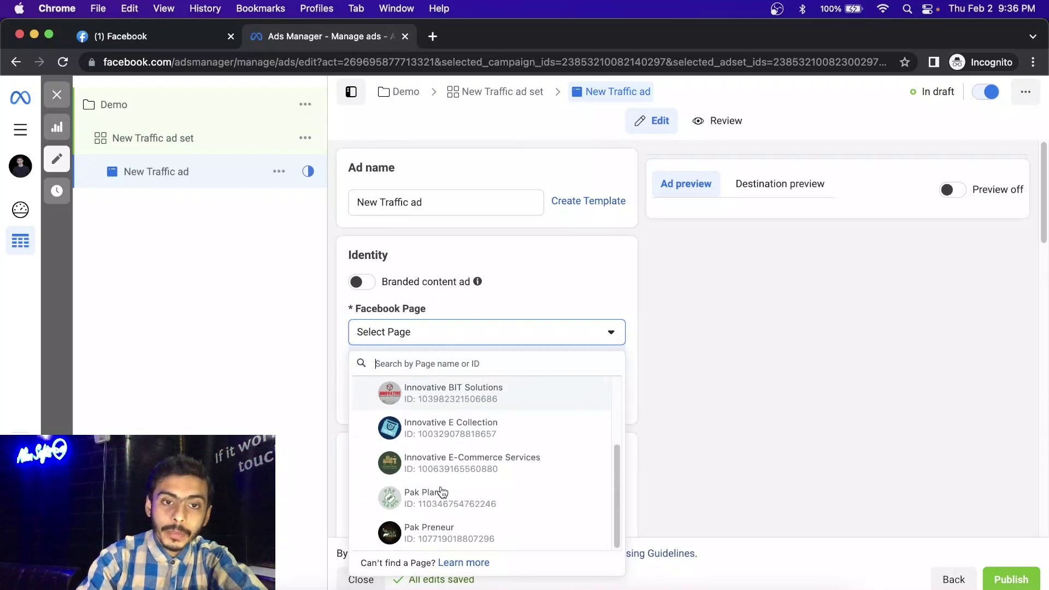
scroll(442, 492, "up", 1)
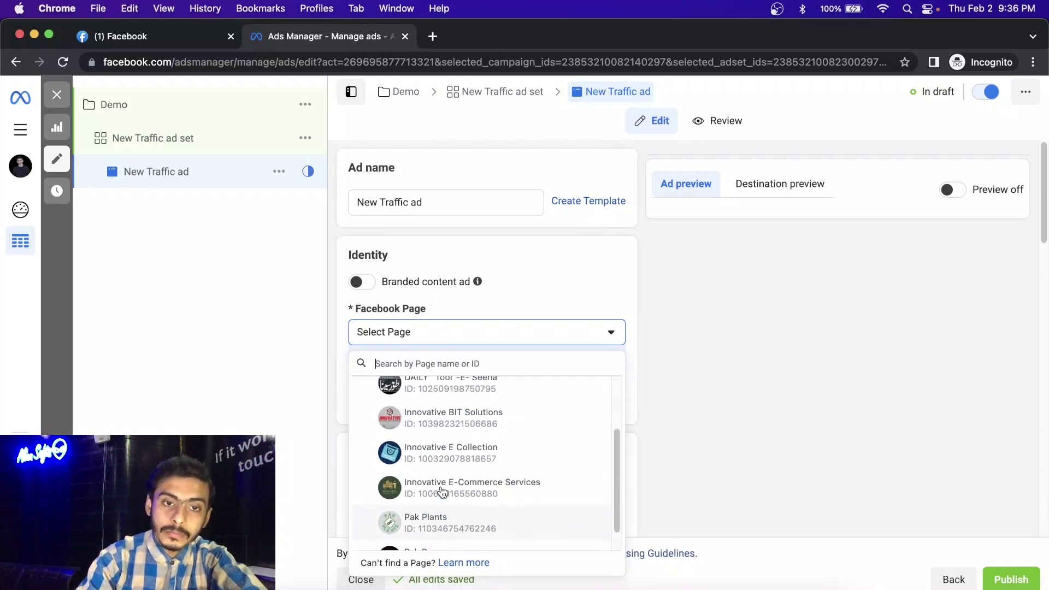
left_click(445, 462)
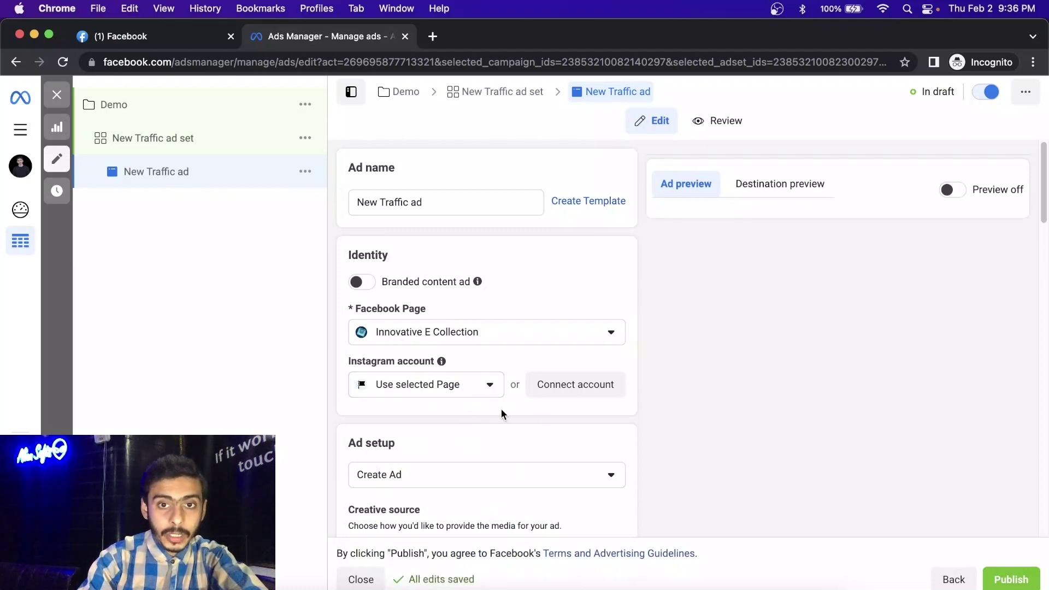
Try the Carousel format in the ad setup and return to Single image or video.
scroll(503, 414, "down", 4)
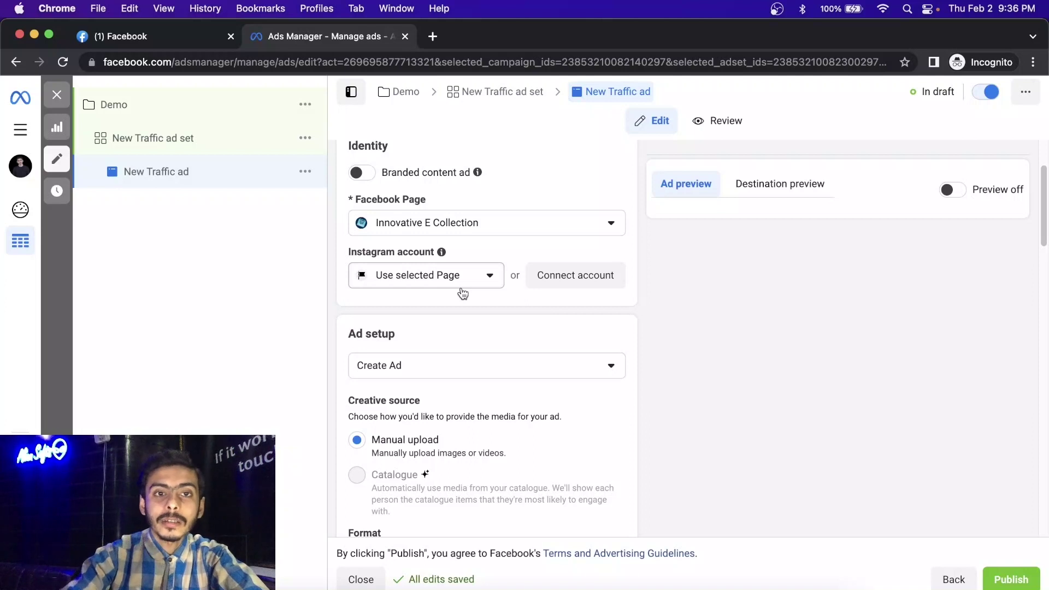
scroll(463, 294, "down", 3)
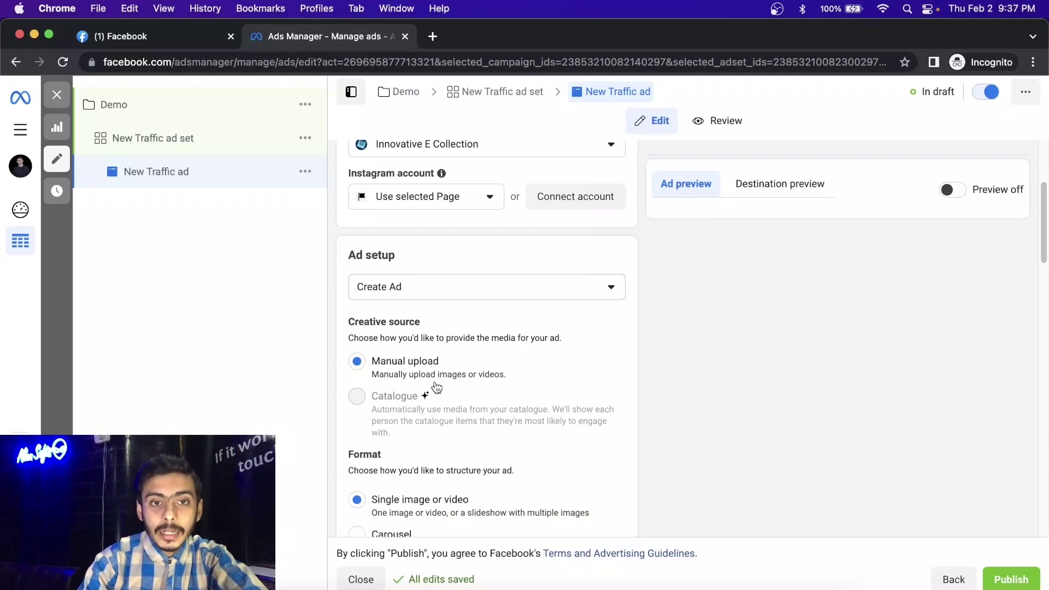
scroll(462, 374, "down", 3)
scroll(463, 374, "down", 3)
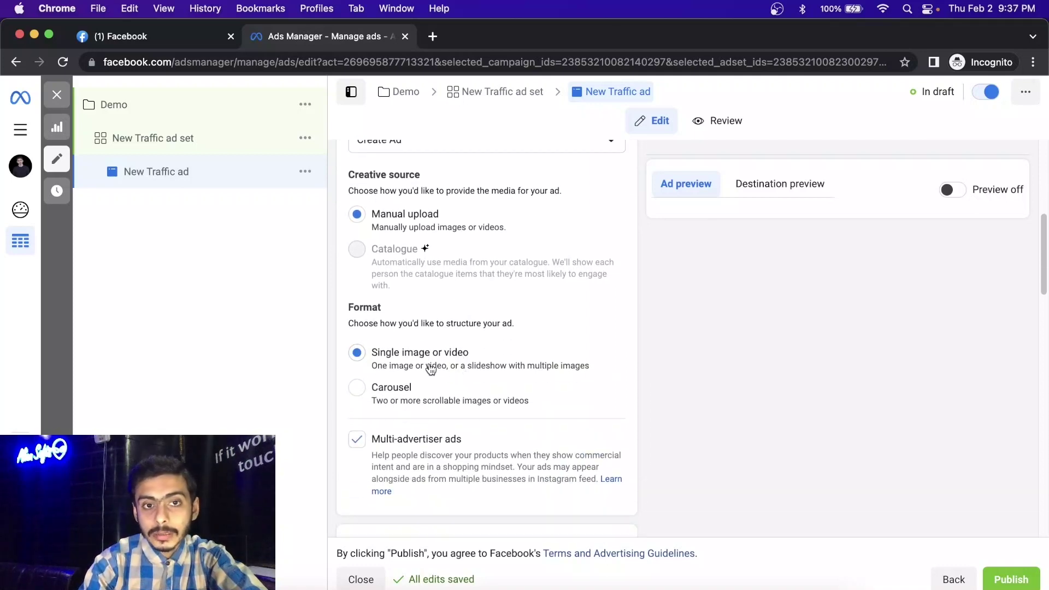
scroll(391, 365, "down", 4)
scroll(456, 368, "down", 1)
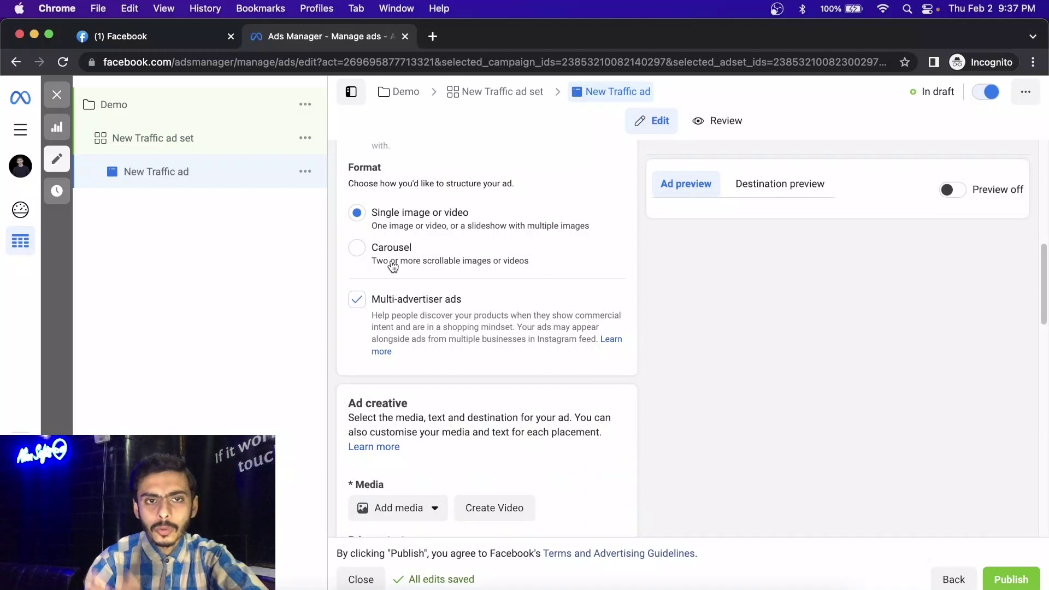
left_click(392, 267)
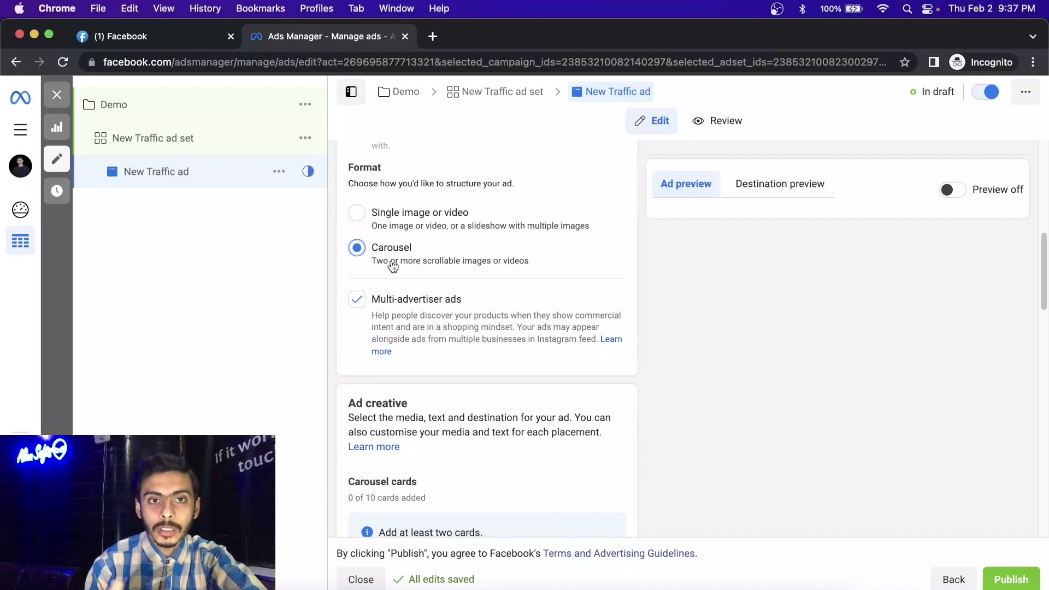
left_click(399, 218)
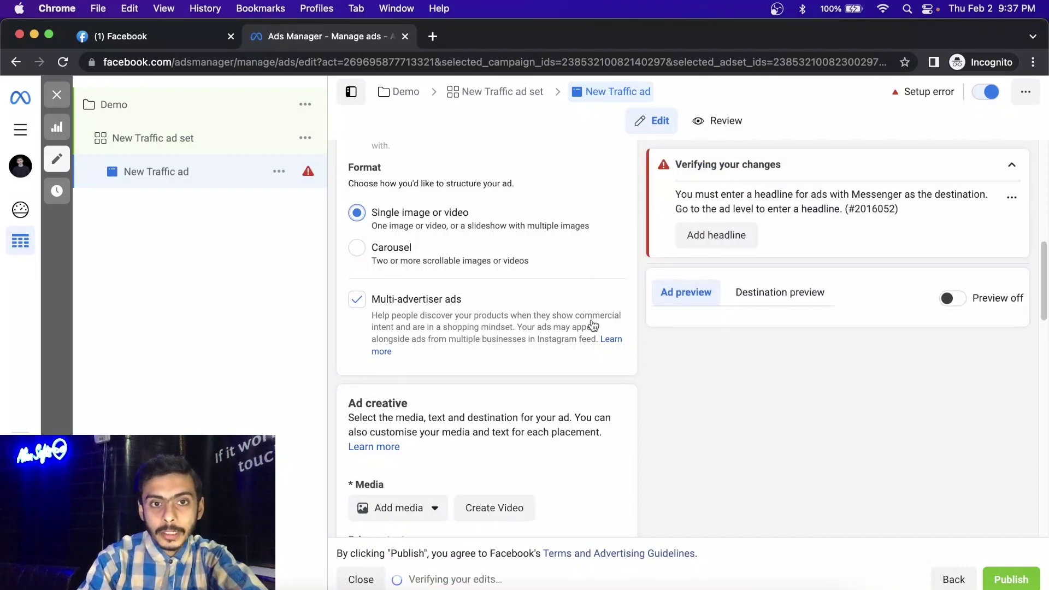
Examine the ad creative's text fields and the call-to-action choices, keeping Send Message selected.
scroll(593, 326, "down", 5)
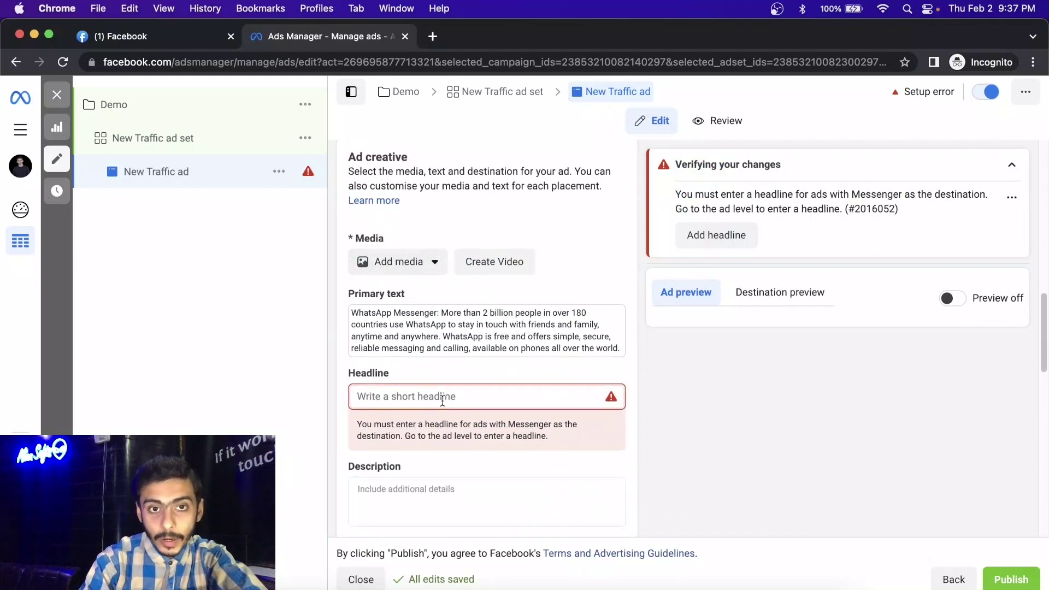
scroll(442, 400, "down", 1)
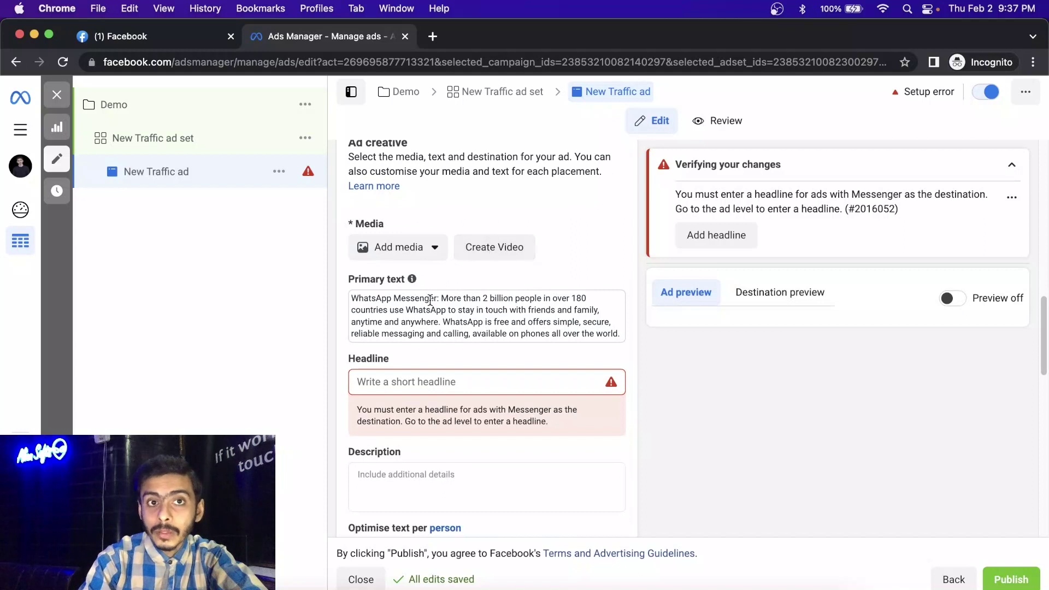
scroll(430, 300, "down", 3)
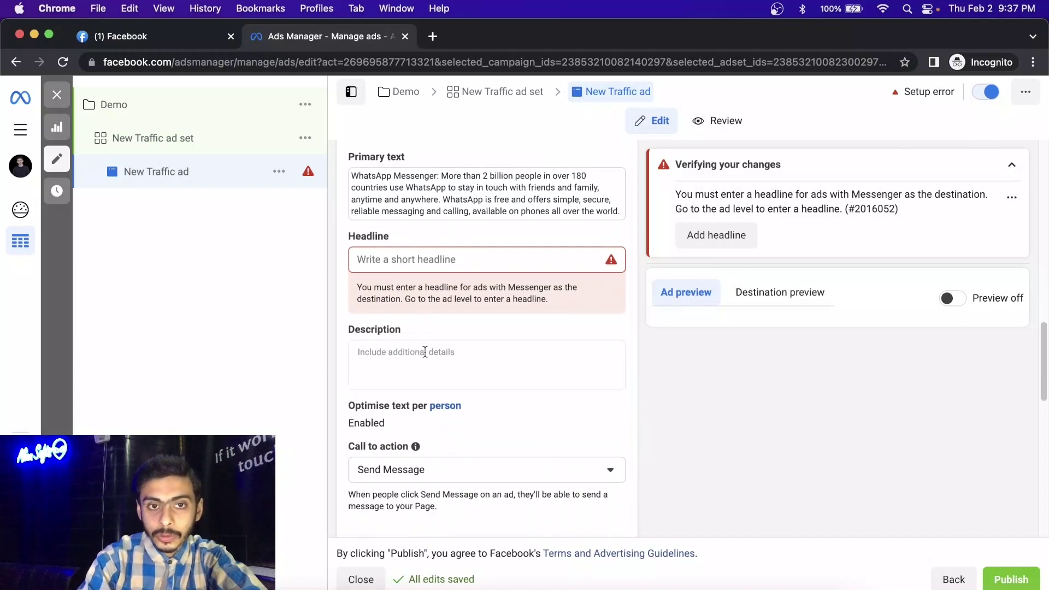
scroll(425, 352, "down", 1)
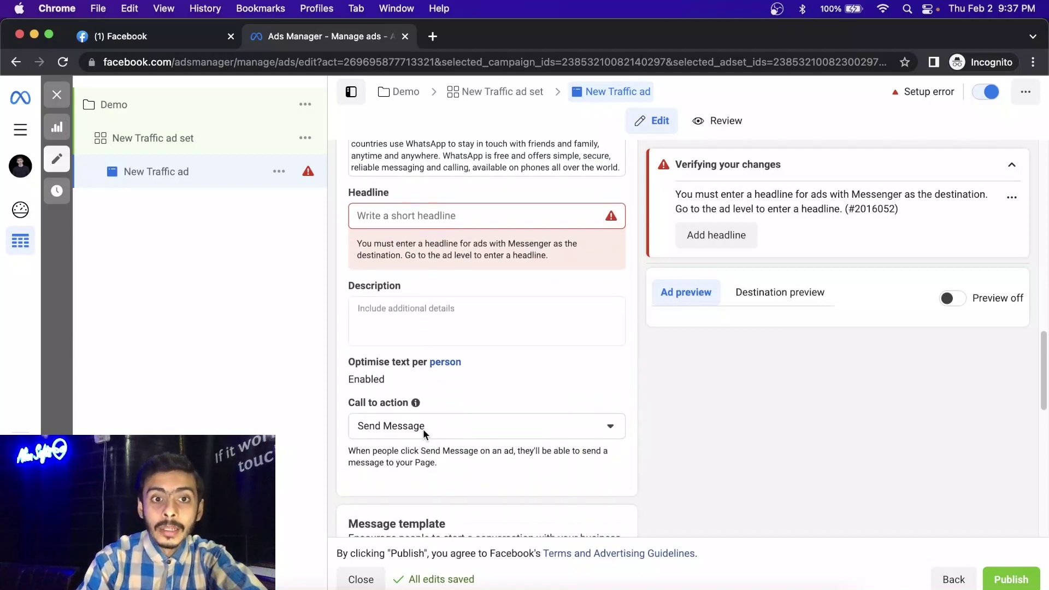
scroll(423, 429, "down", 6)
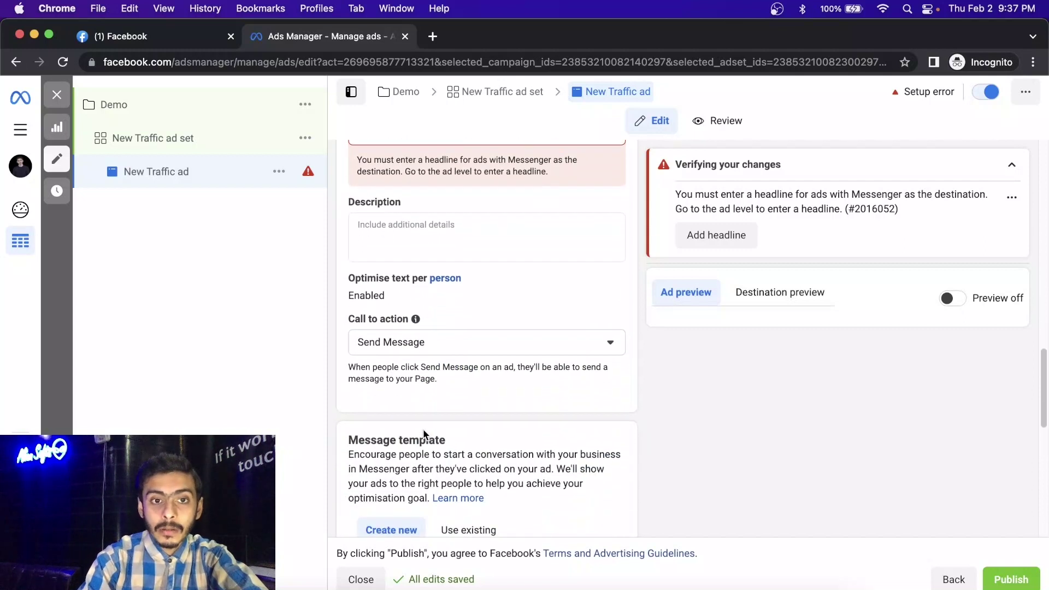
scroll(423, 429, "down", 1)
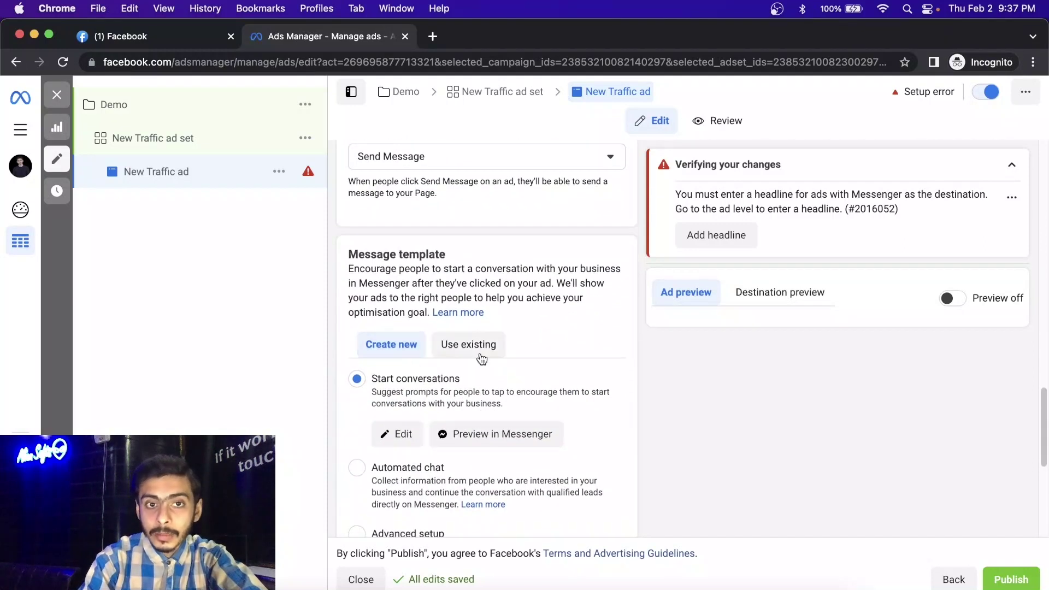
left_click(492, 165)
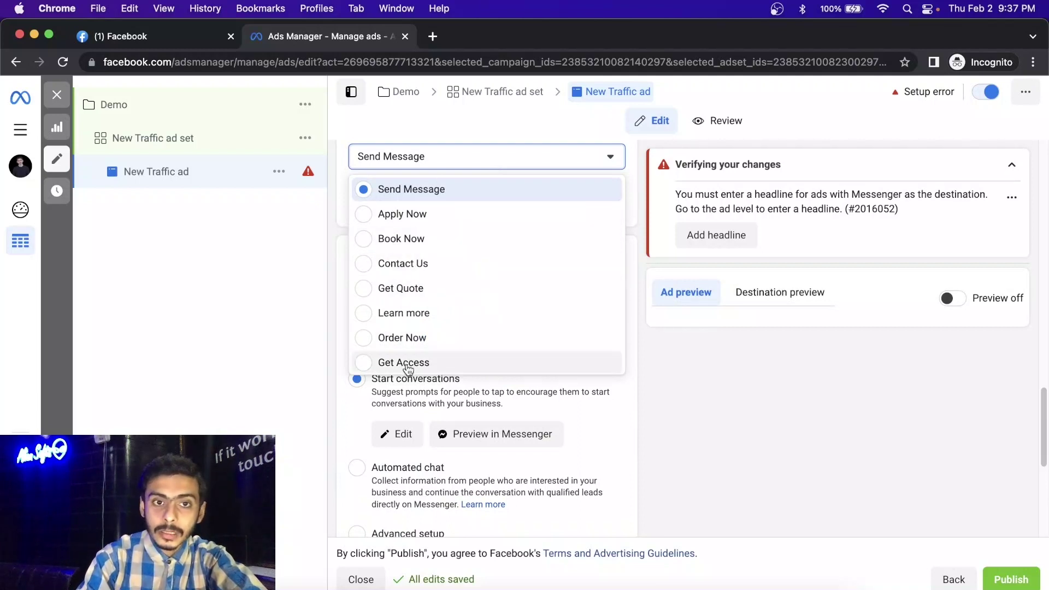
left_click(454, 191)
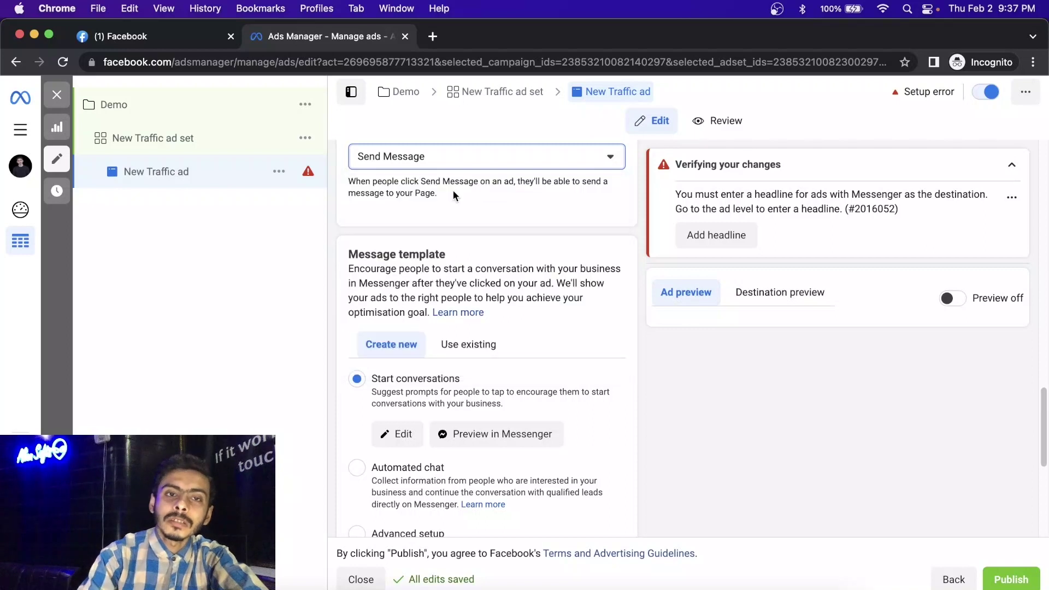
Examine the greeting and frequently asked questions in the Start conversations message template, and close it without saving.
scroll(510, 314, "down", 1)
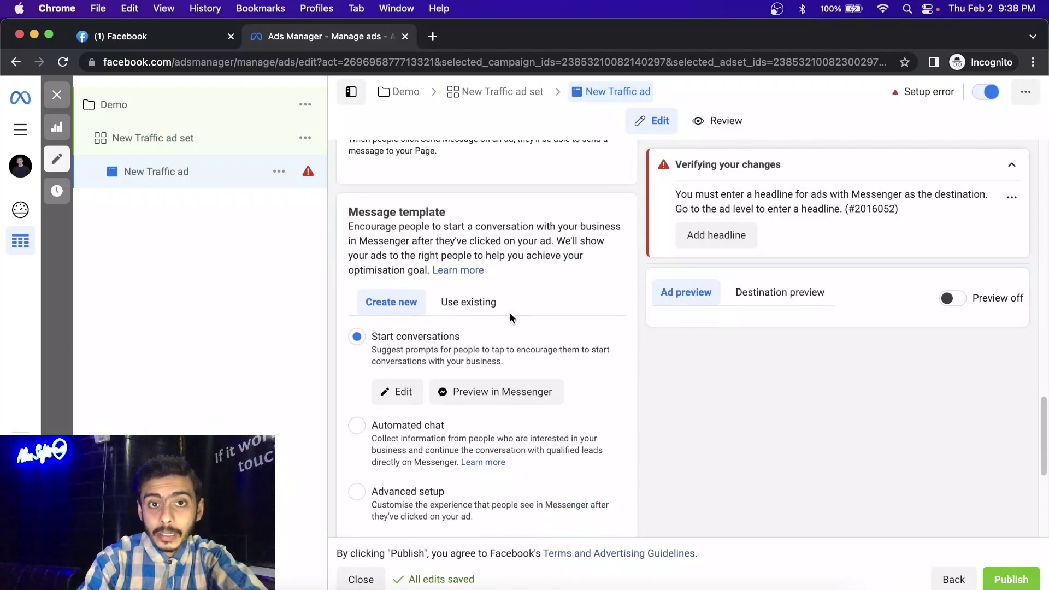
scroll(510, 316, "down", 1)
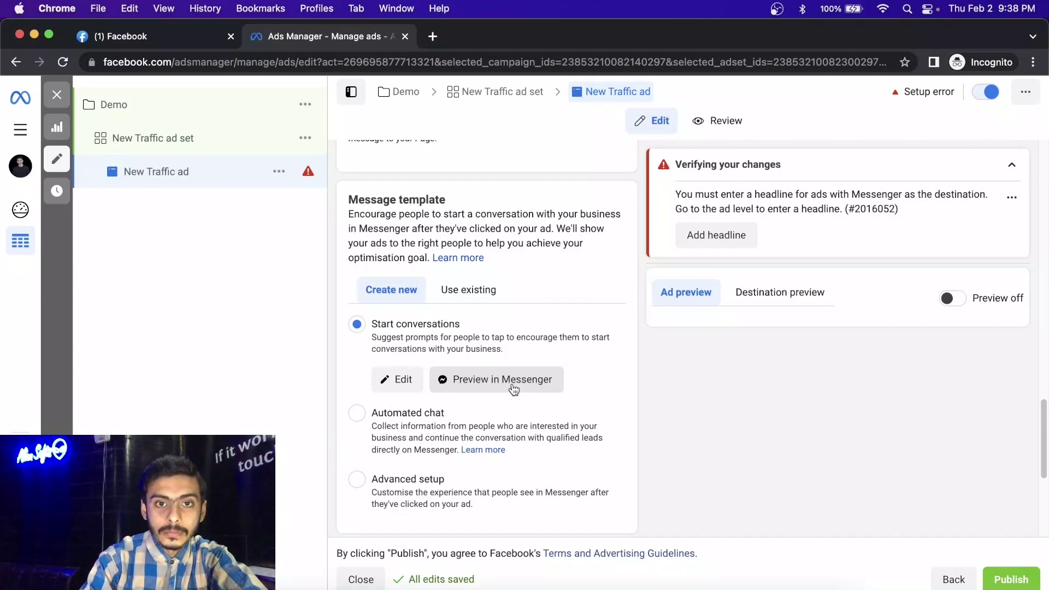
left_click(397, 382)
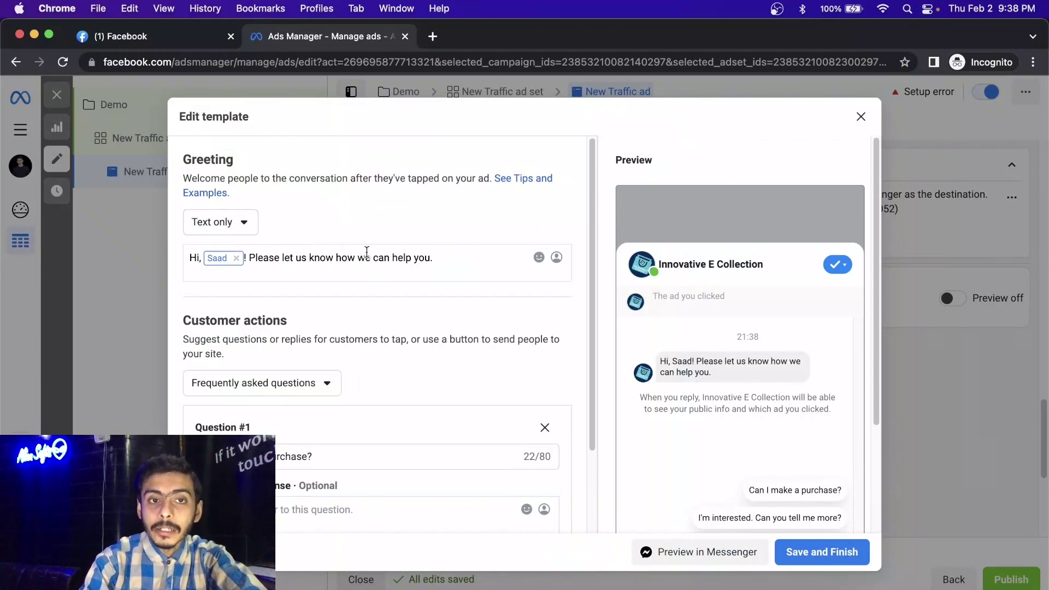
scroll(411, 306, "down", 5)
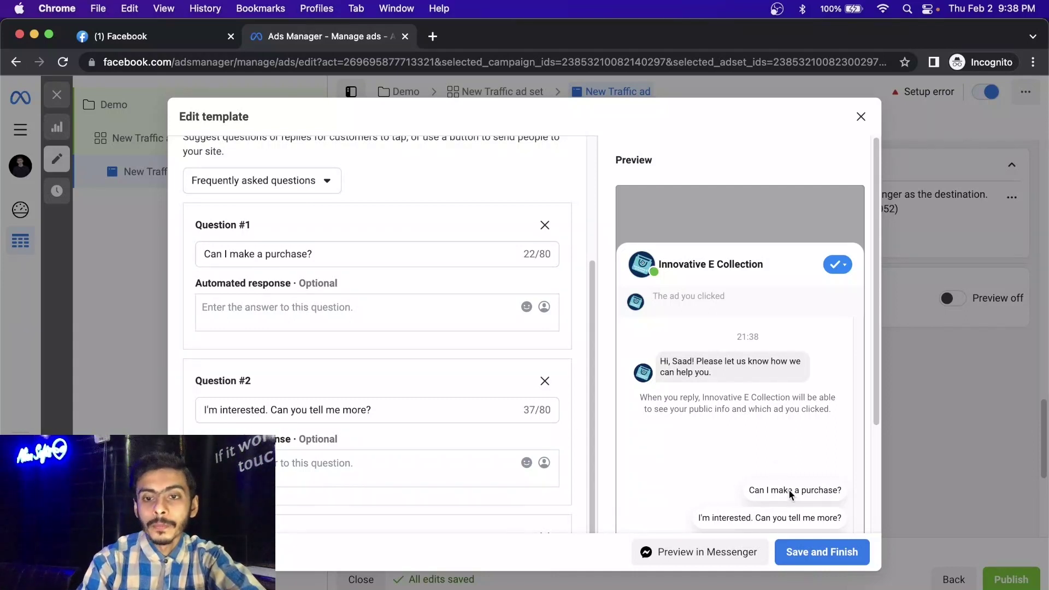
left_click(860, 116)
Look over the remaining message template and Tracking settings, and return to the start of the ad form.
scroll(579, 394, "down", 3)
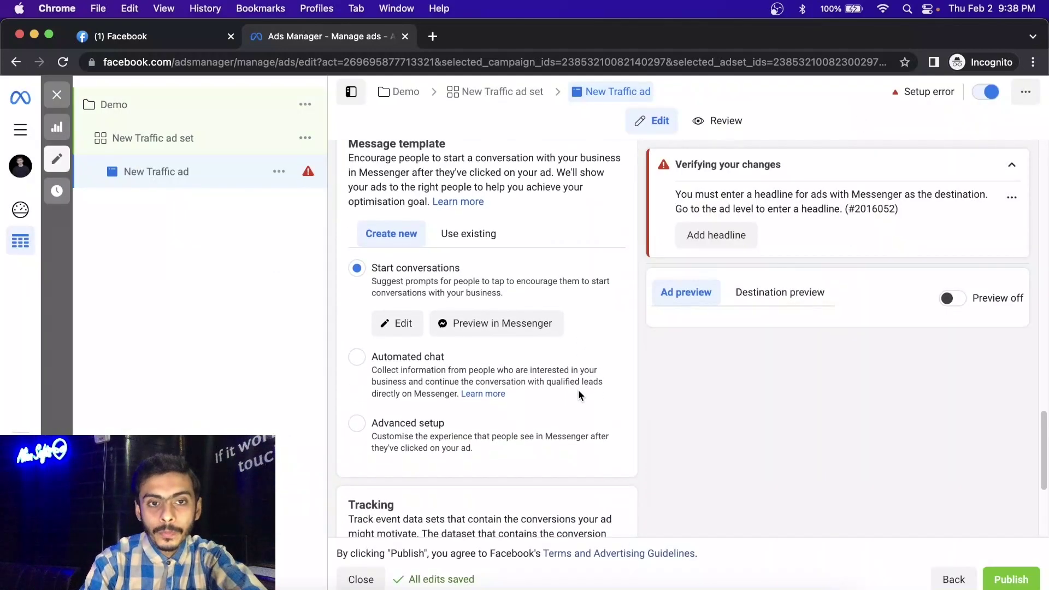
scroll(579, 392, "down", 3)
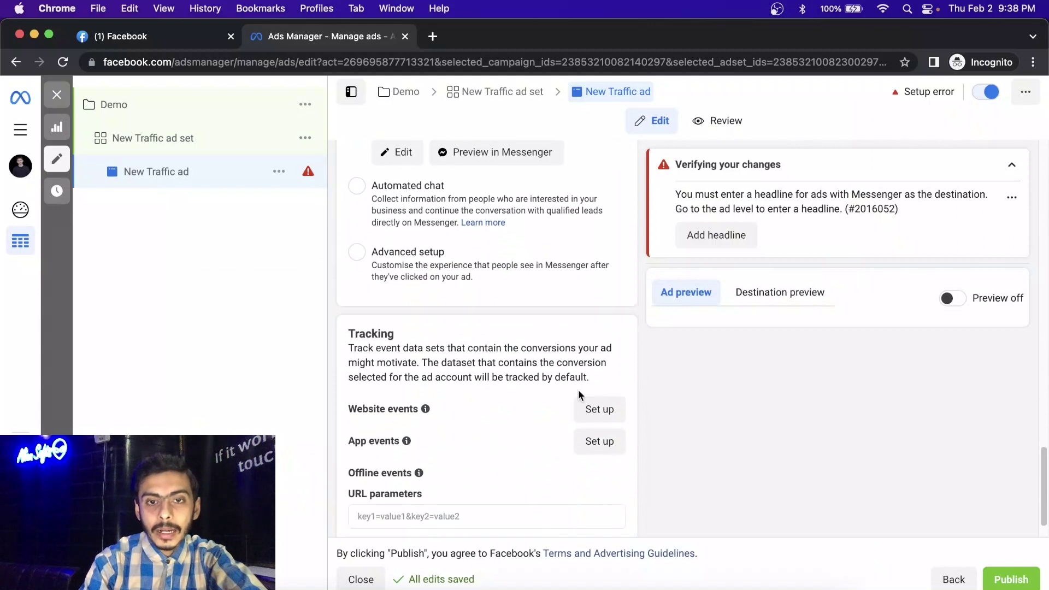
mouse_move(407, 413)
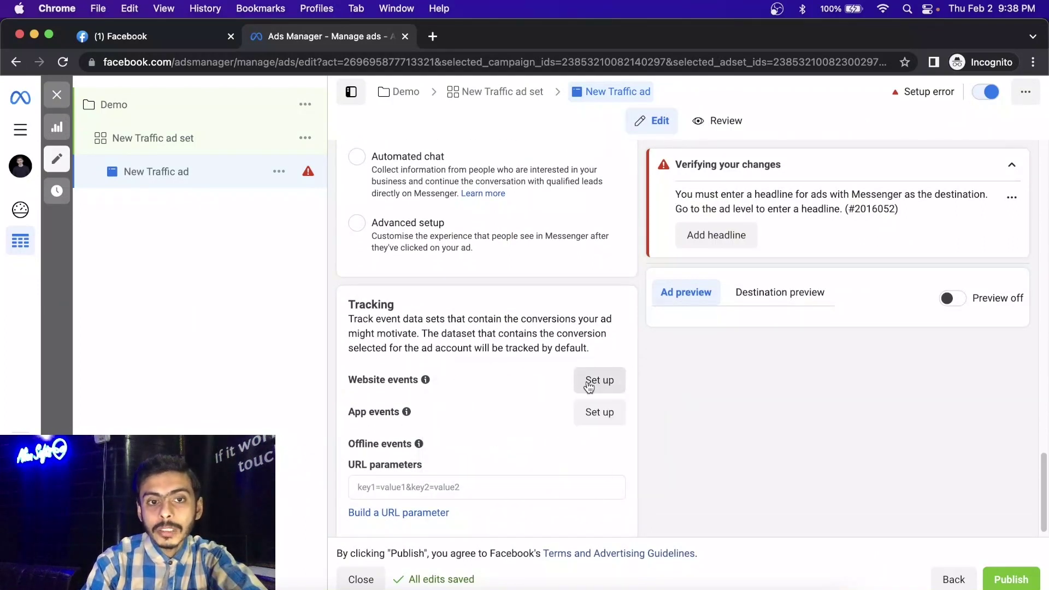
scroll(600, 416, "down", 1)
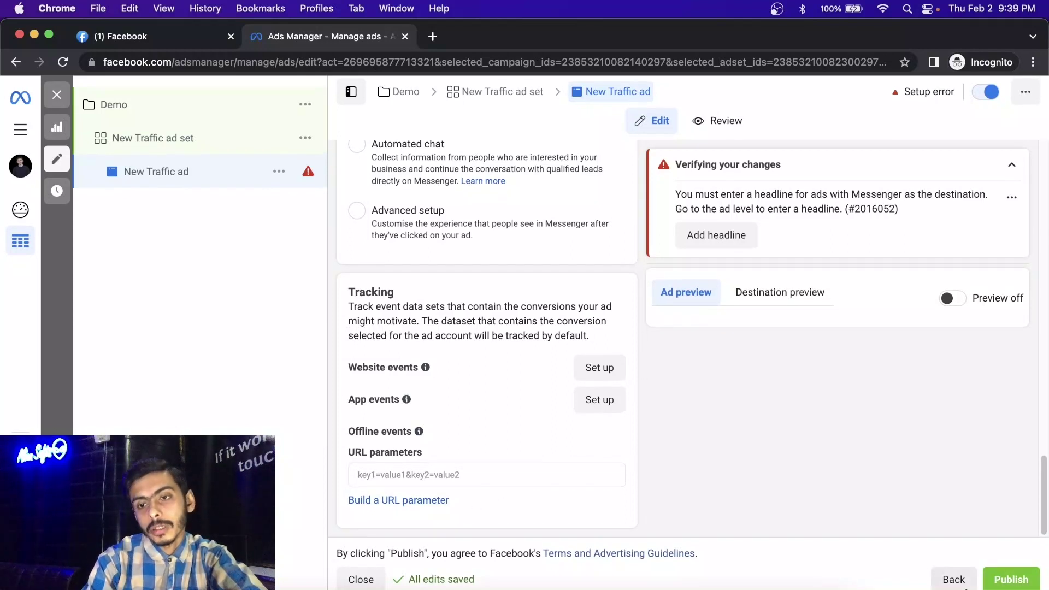
scroll(861, 469, "up", 5)
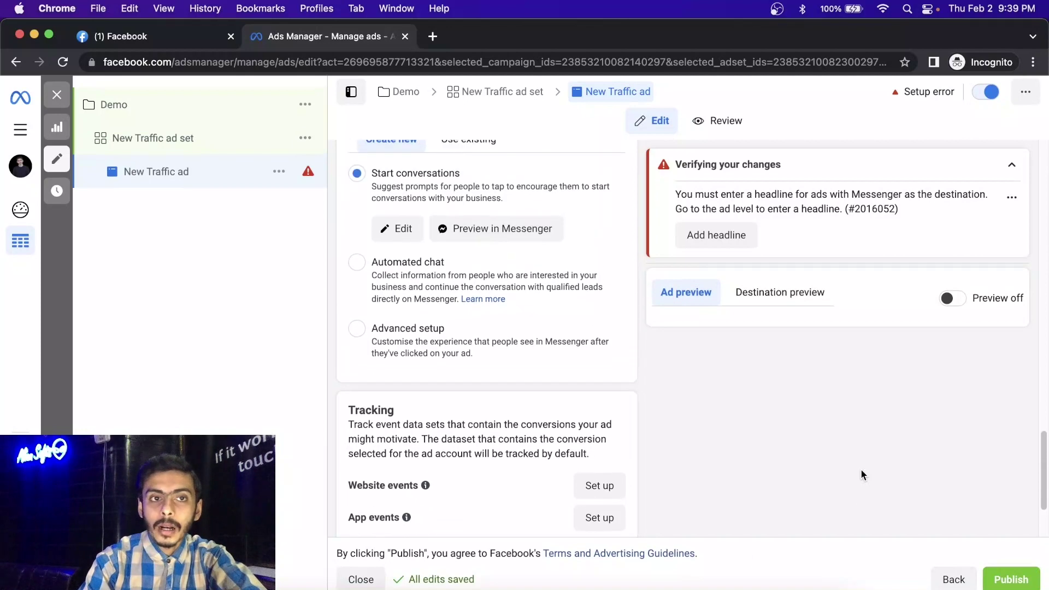
scroll(861, 469, "up", 15)
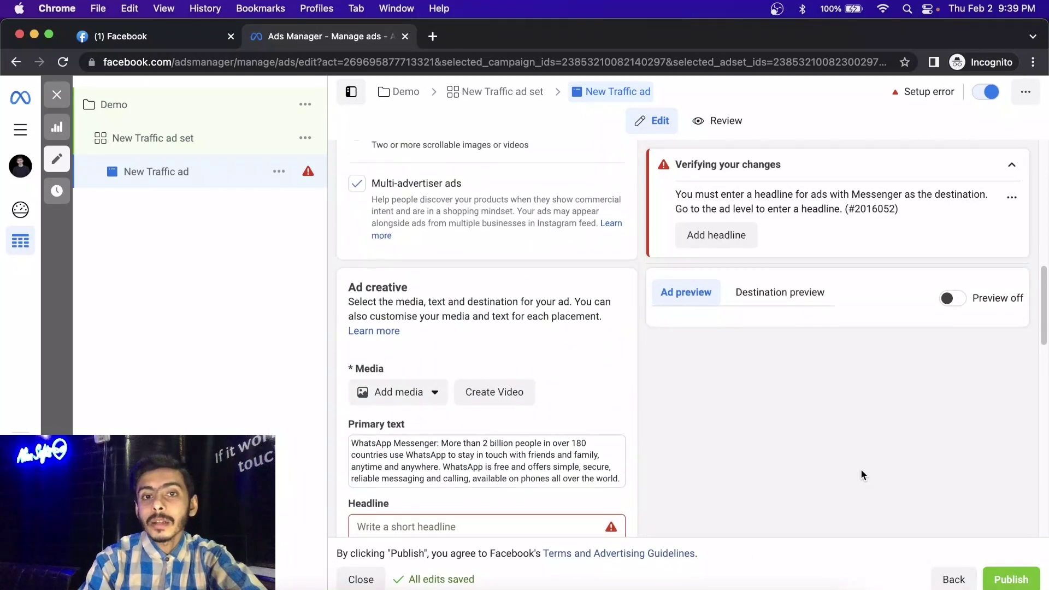
scroll(861, 469, "up", 8)
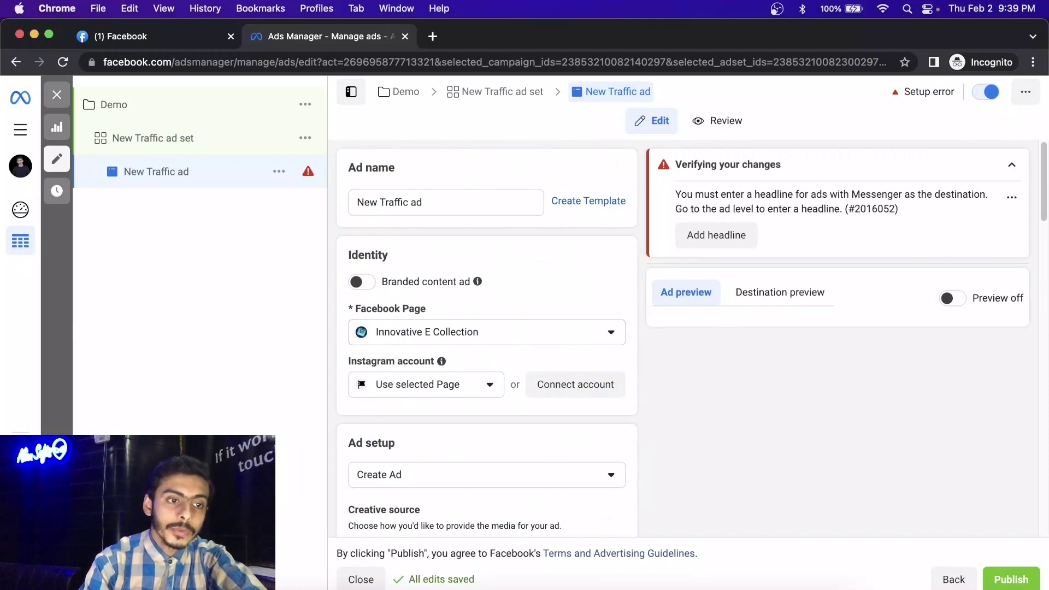
Open the ad account's payment settings, view the options for adding a payment method, and close them without adding one.
key("super+r")
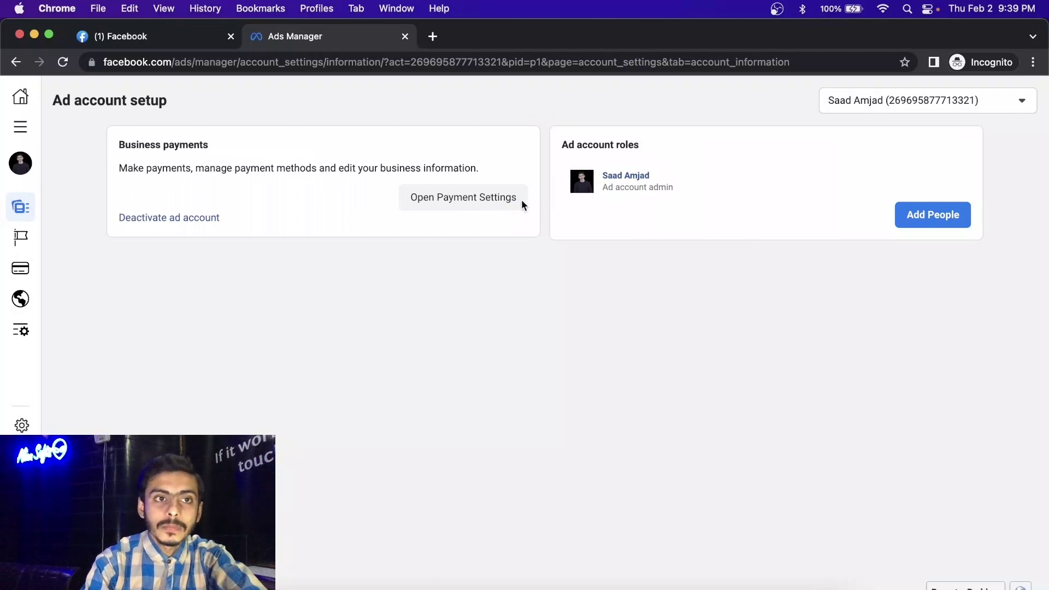
left_click(491, 204)
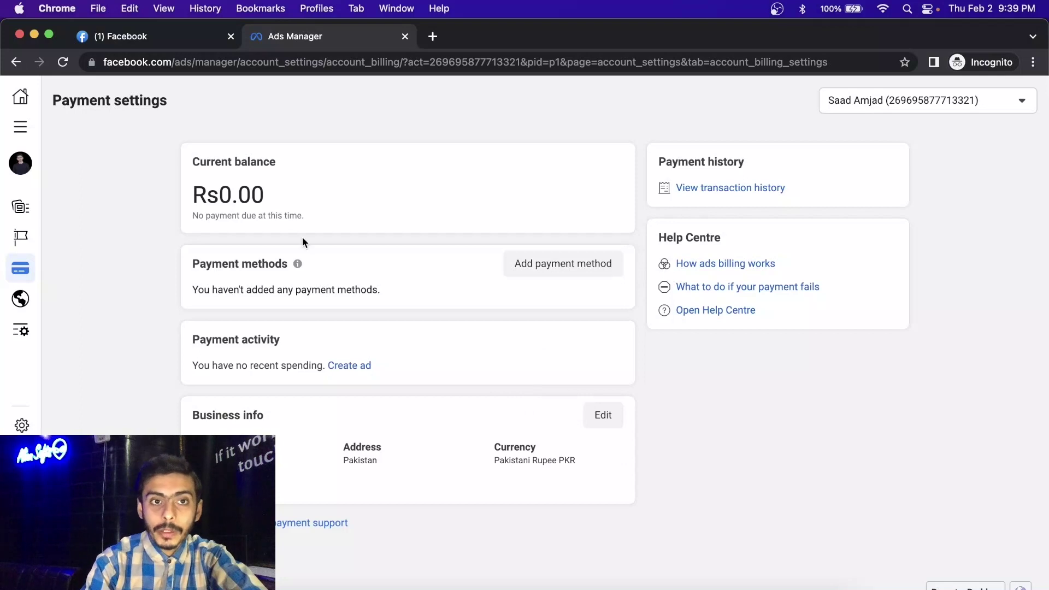
left_click(554, 277)
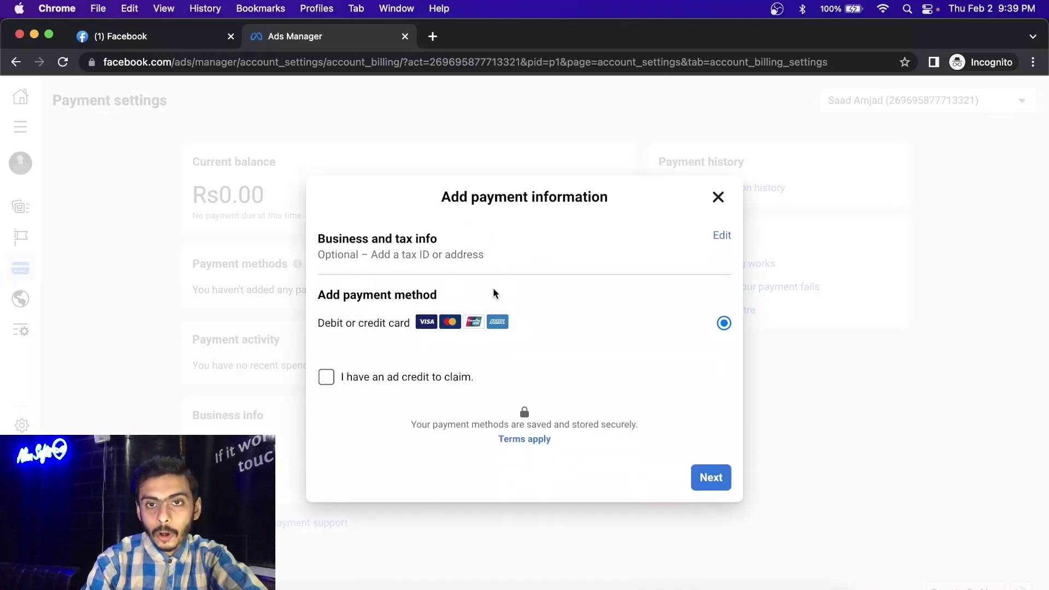
left_click(719, 199)
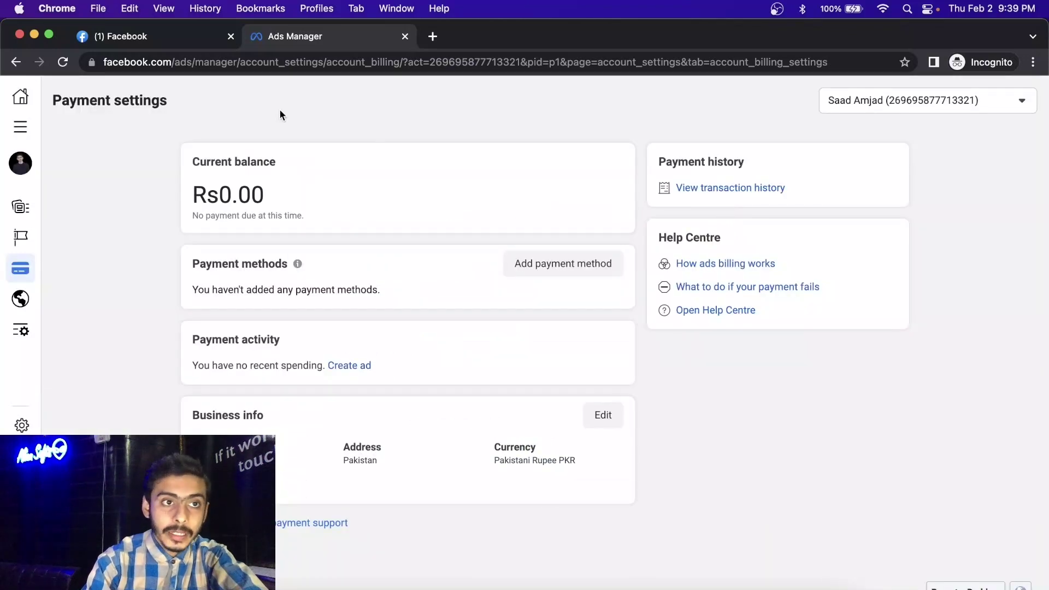
Switch to the Meta Business Suite home page, dismiss the file management tip, and look over the Page overview.
left_click(20, 96)
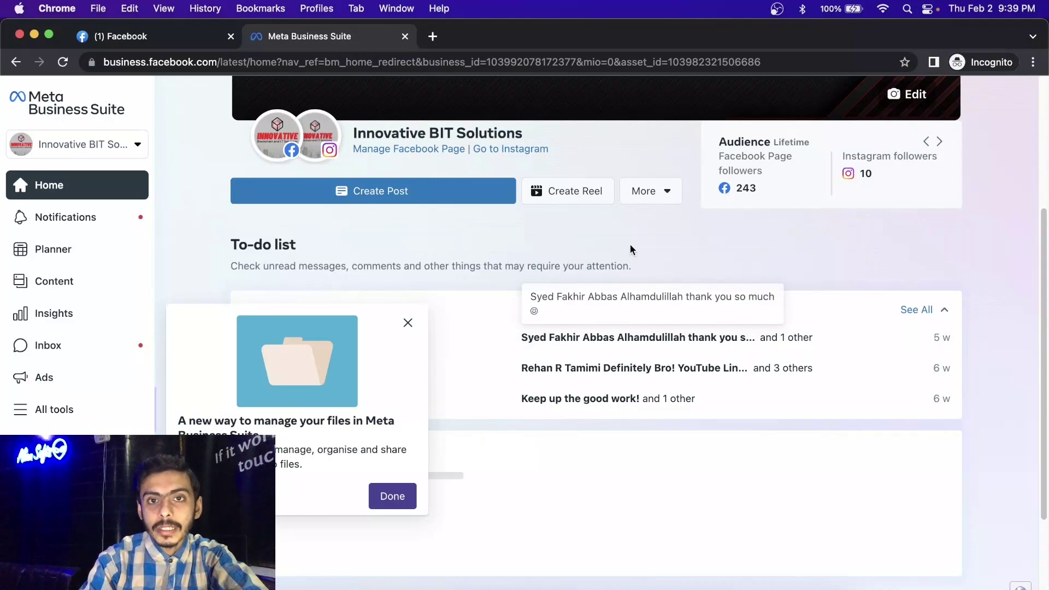
scroll(631, 250, "down", 2)
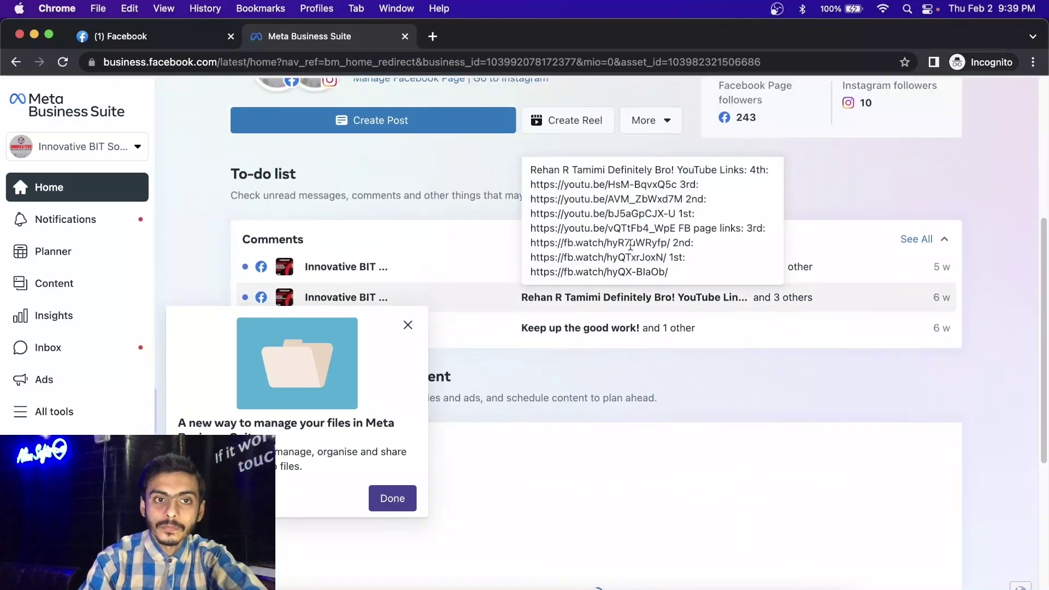
scroll(631, 249, "up", 2)
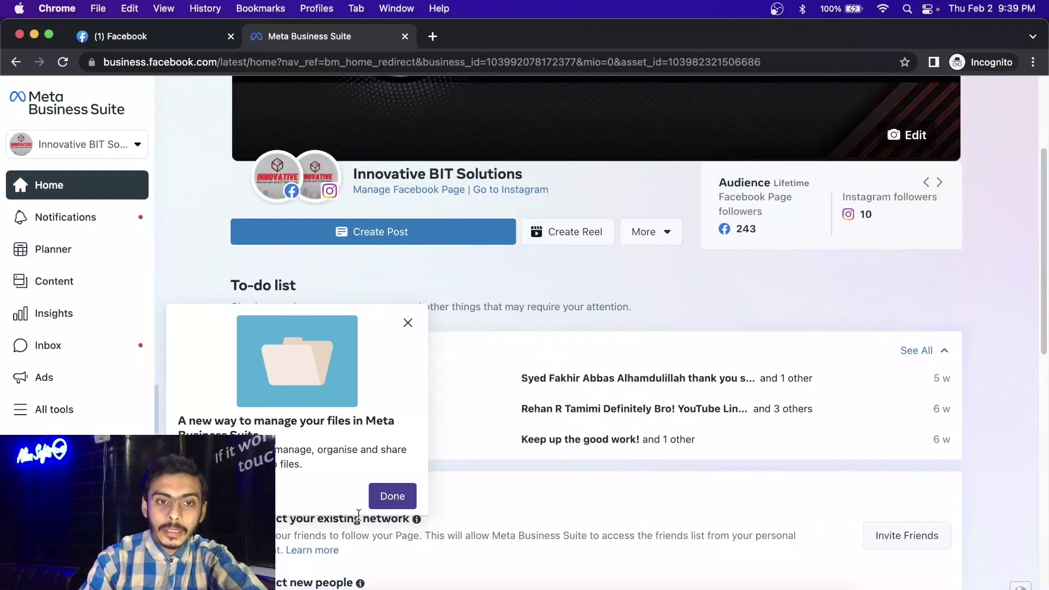
left_click(392, 496)
scroll(525, 318, "up", 3)
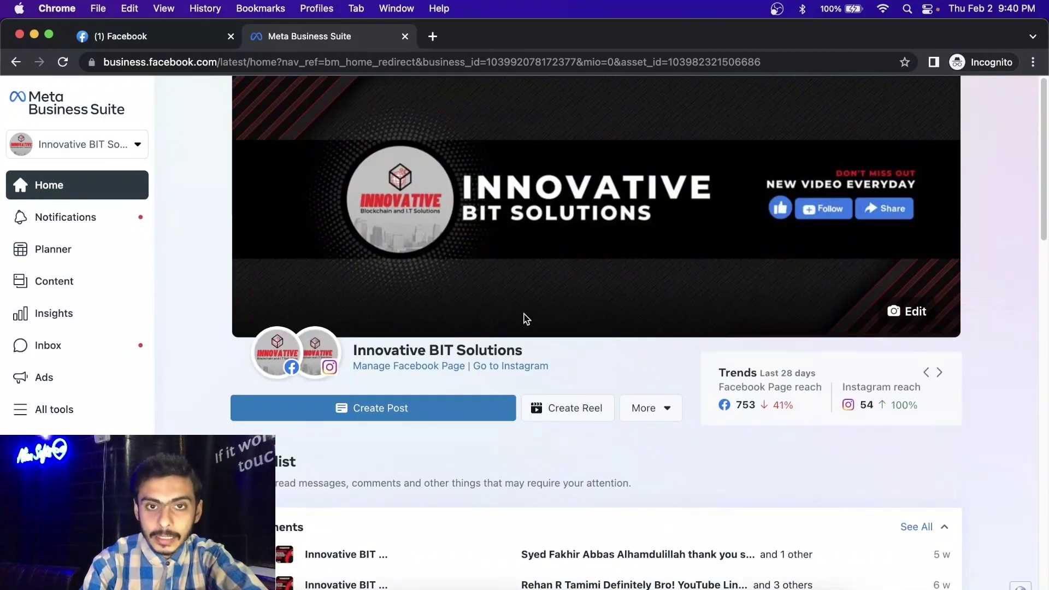
scroll(526, 319, "down", 3)
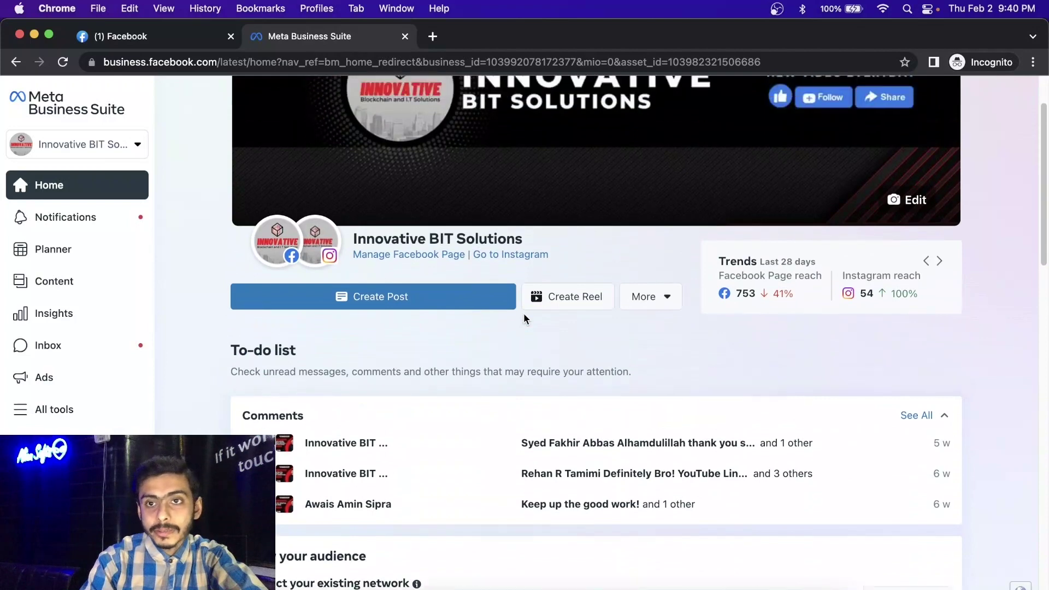
scroll(524, 319, "up", 2)
mouse_move(324, 359)
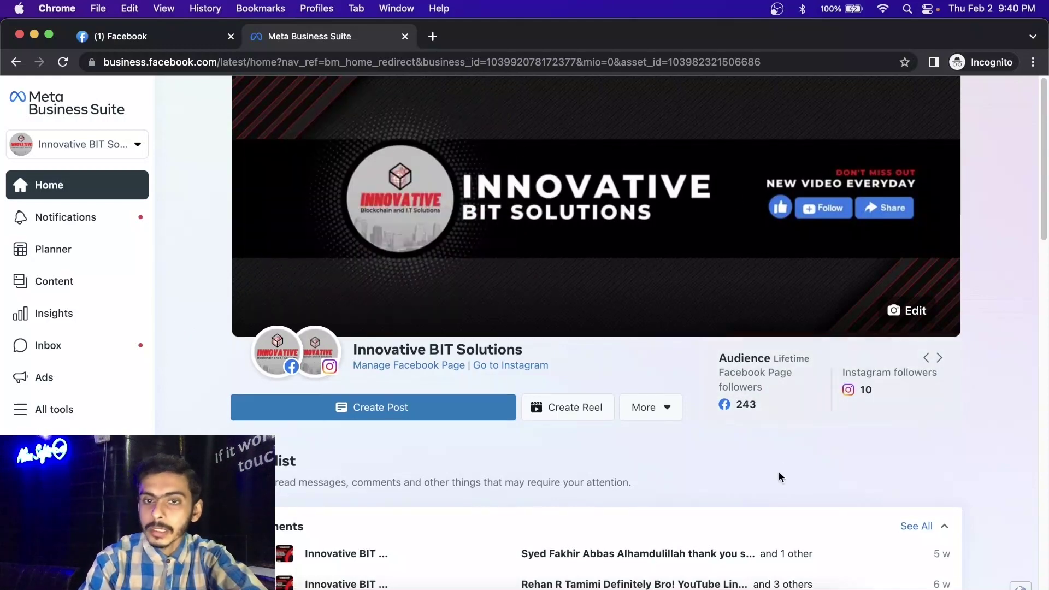
Examine the to-do list, the audience suggestions, and the planner and posts views of the marketing content.
scroll(776, 475, "down", 2)
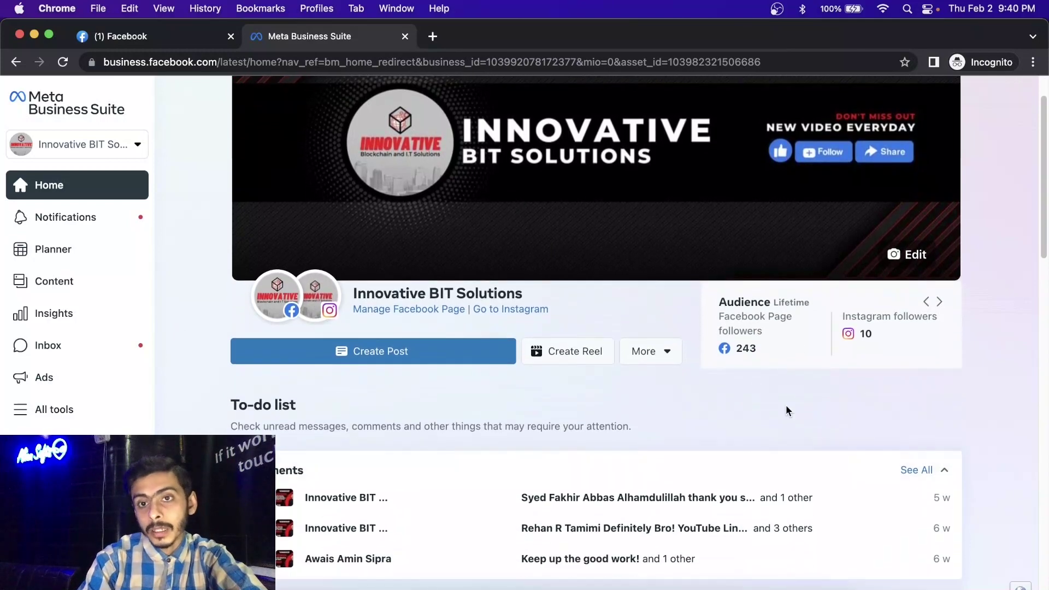
scroll(780, 405, "down", 4)
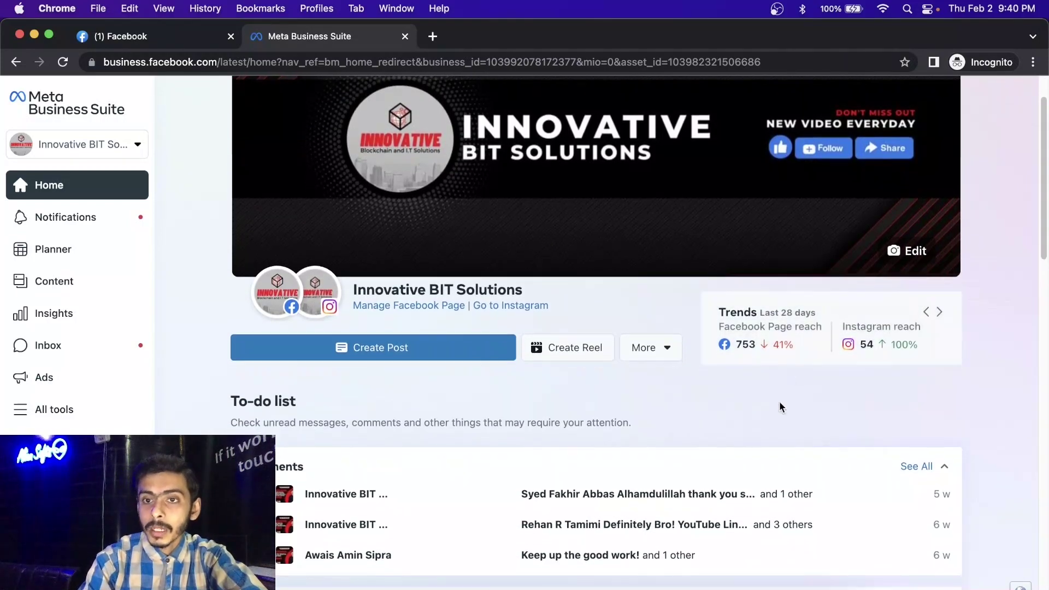
scroll(781, 407, "down", 2)
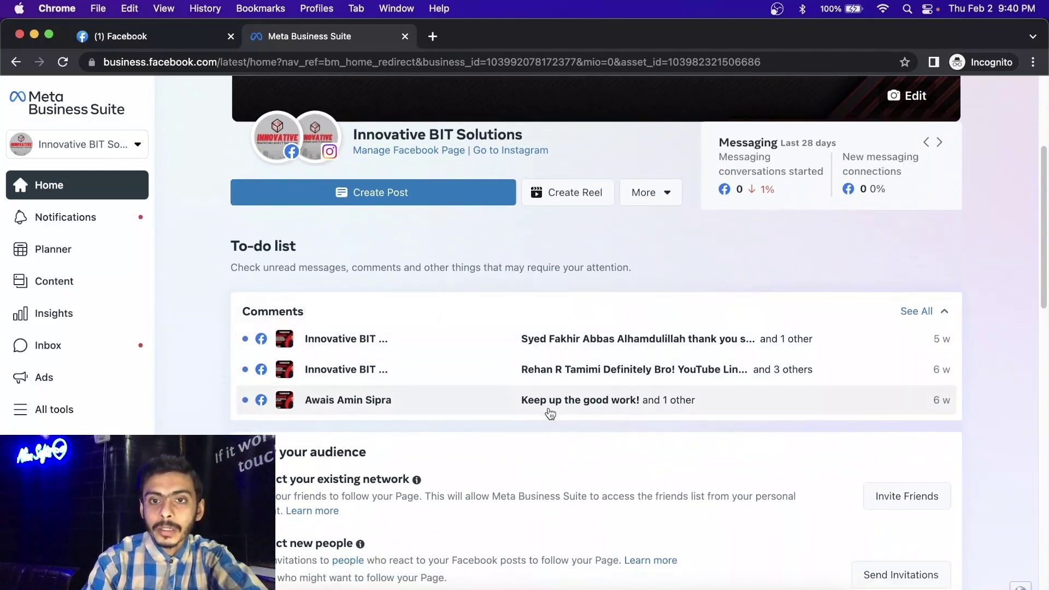
scroll(548, 410, "down", 7)
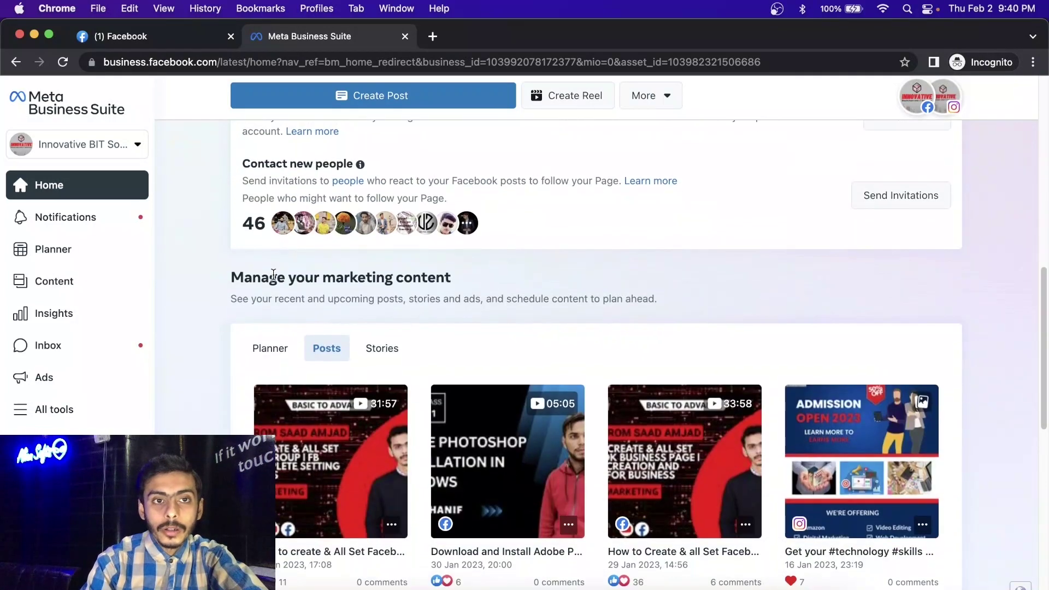
scroll(321, 292, "down", 6)
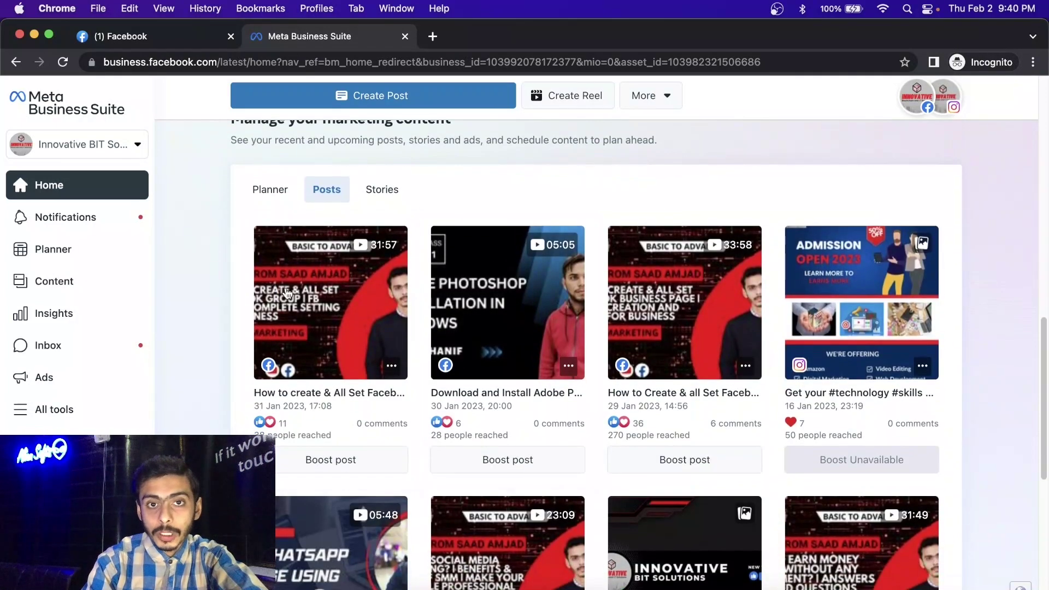
left_click(287, 199)
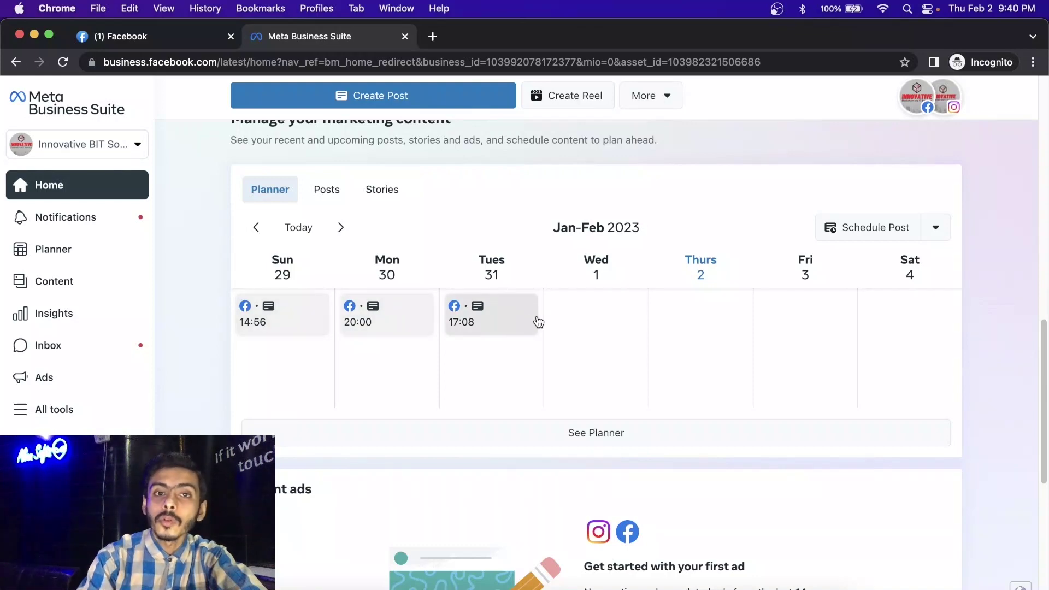
left_click(328, 198)
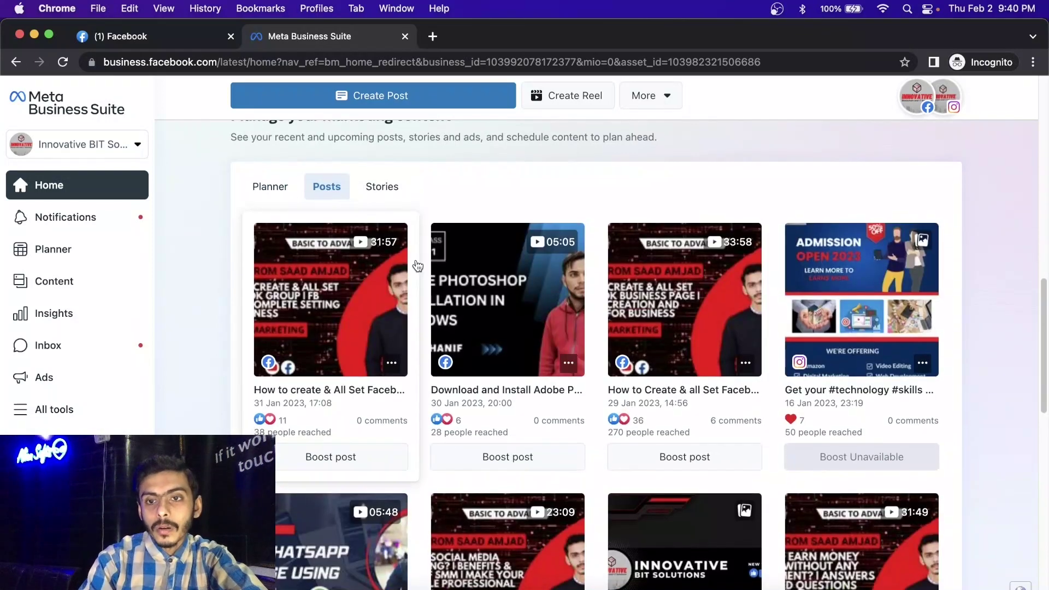
Look over the recent ads, growth suggestions, inspiration videos, creators and what's-new sections of the home page.
scroll(417, 265, "down", 3)
scroll(417, 266, "down", 10)
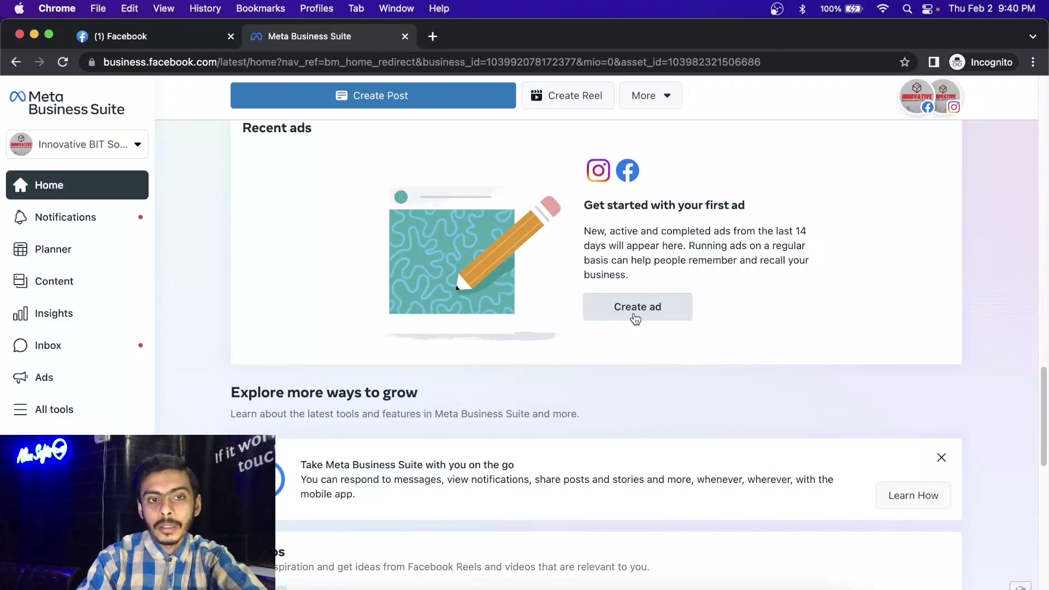
scroll(635, 319, "down", 5)
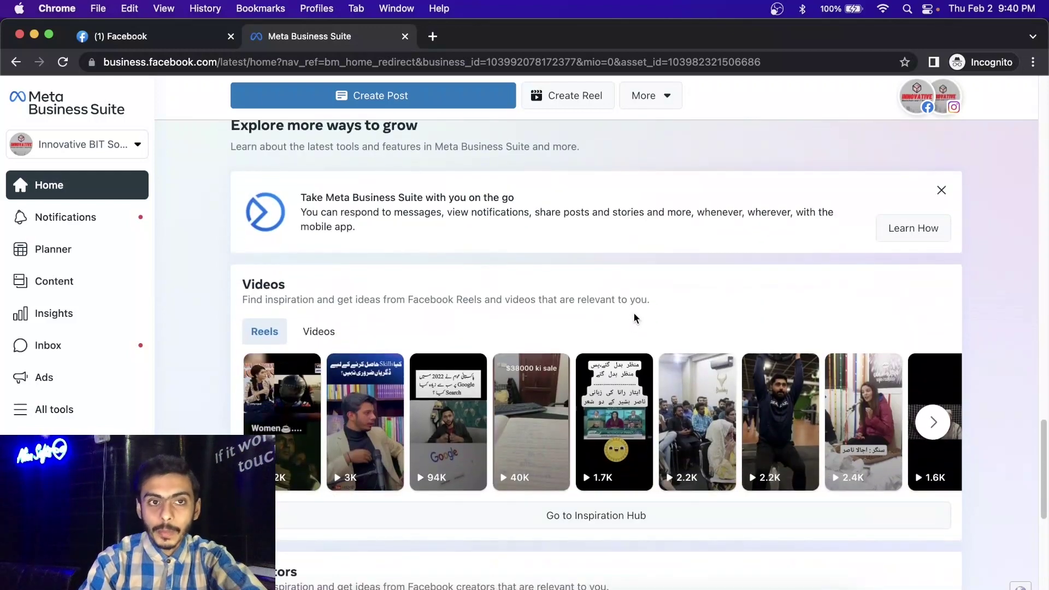
scroll(368, 340, "down", 7)
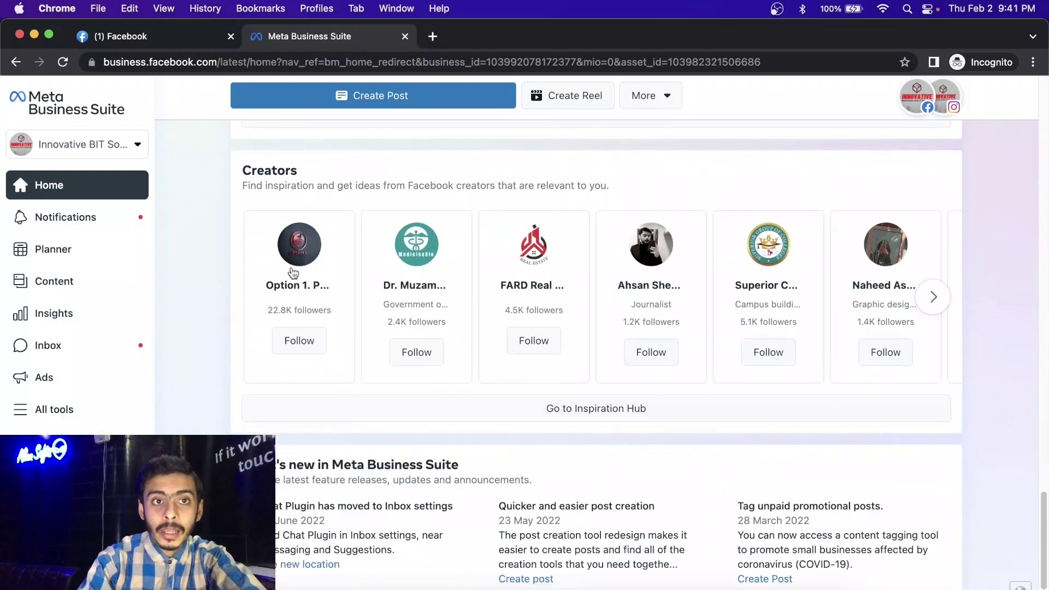
scroll(799, 278, "down", 1)
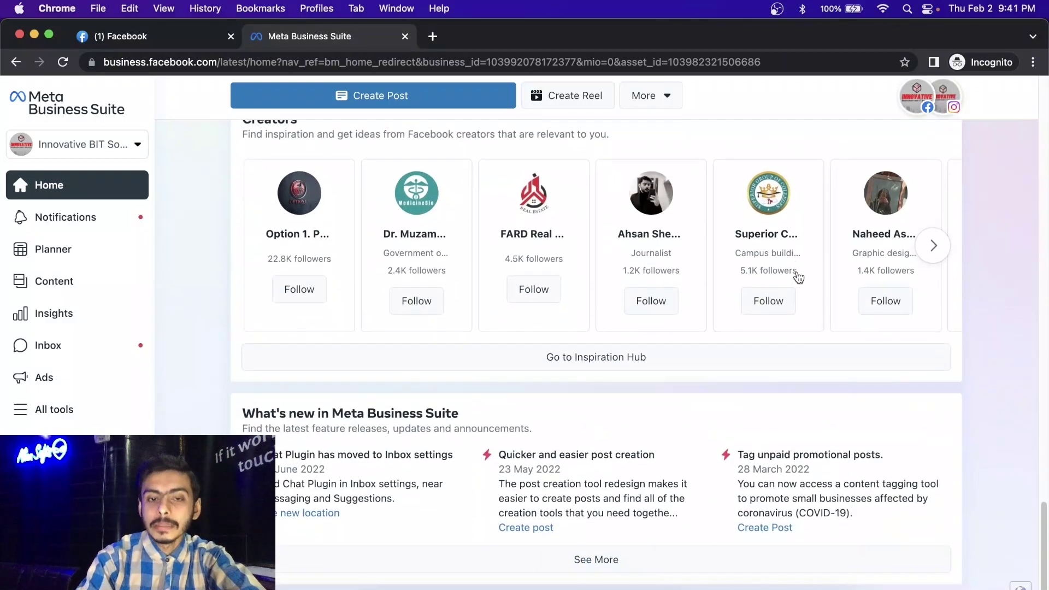
scroll(799, 277, "up", 15)
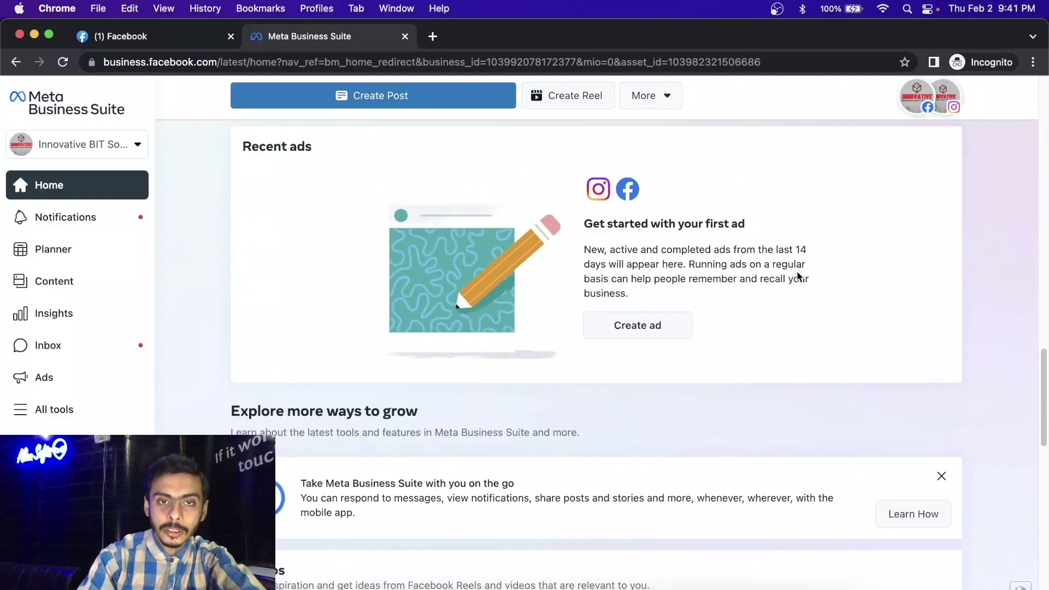
scroll(799, 277, "up", 10)
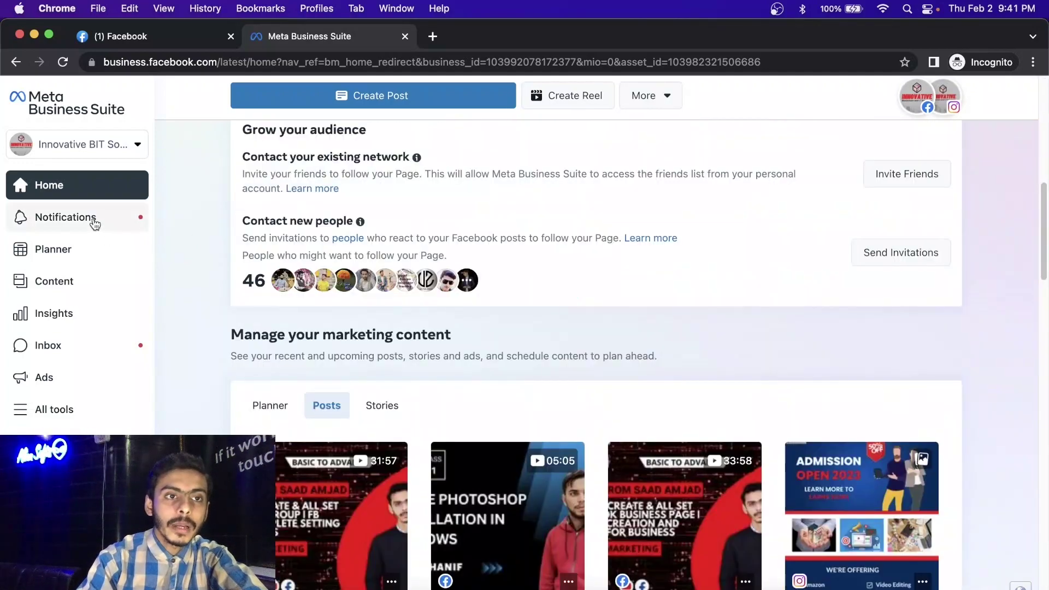
Review the Page's notifications and view the weekly marketing calendar in the Planner.
left_click(93, 217)
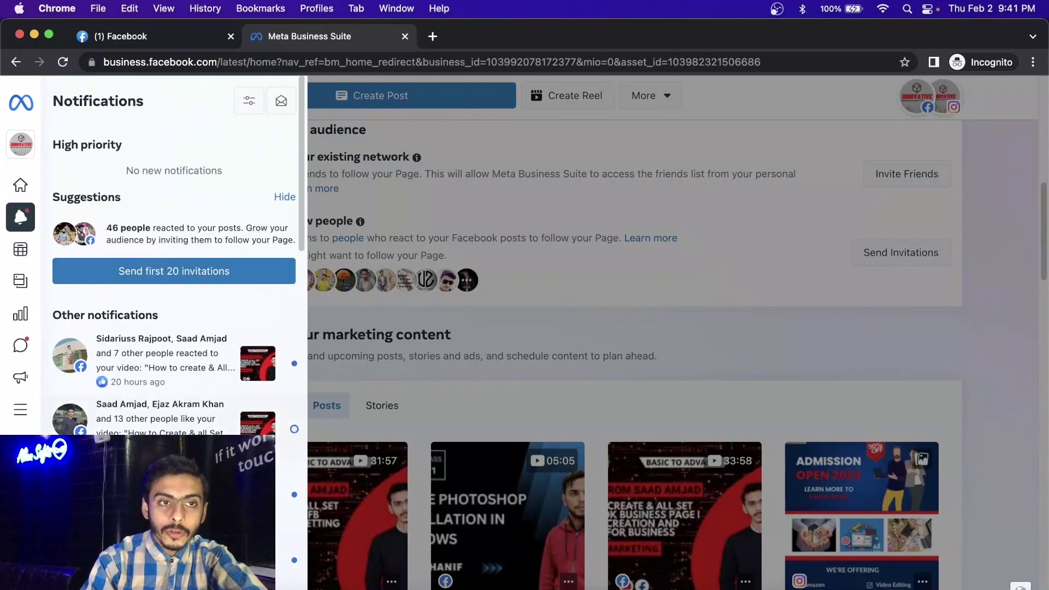
scroll(174, 246, "down", 10)
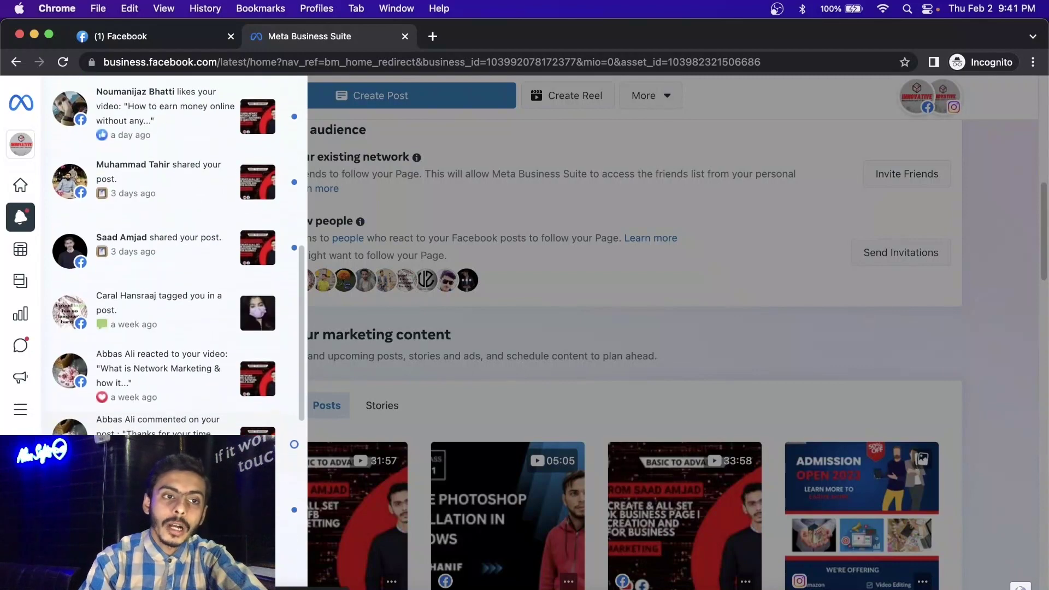
scroll(174, 252, "up", 5)
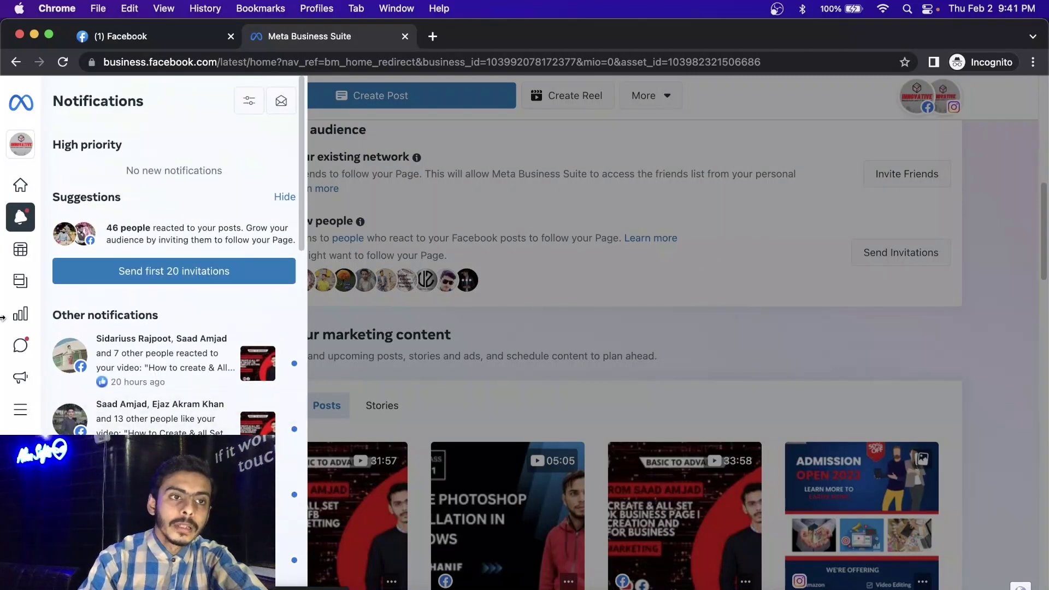
left_click(23, 250)
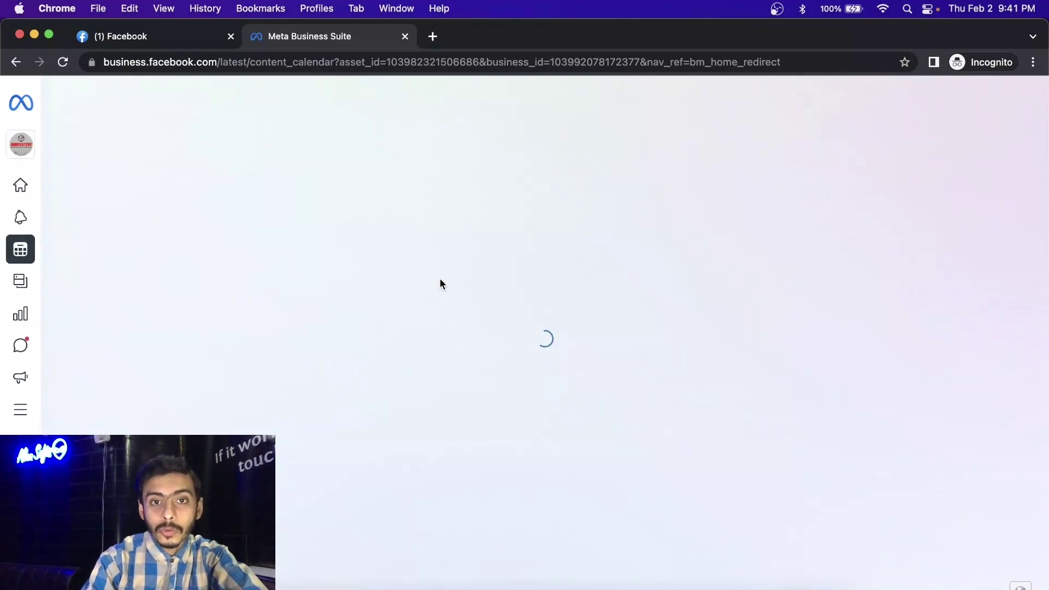
mouse_move(16, 252)
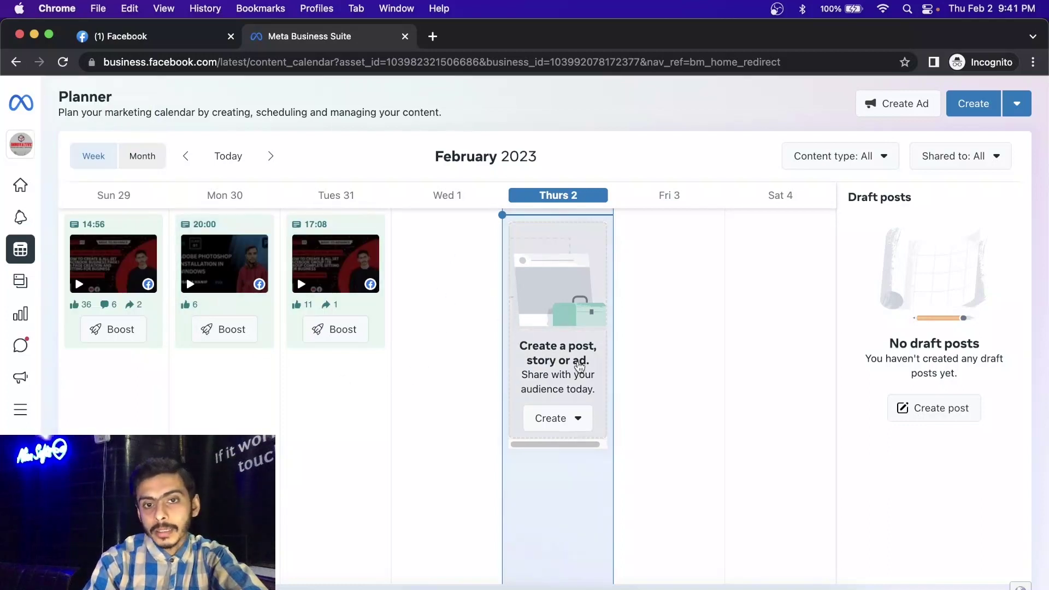
Examine the published posts and reels in Content, including the video view, impressions and reach columns.
left_click(18, 283)
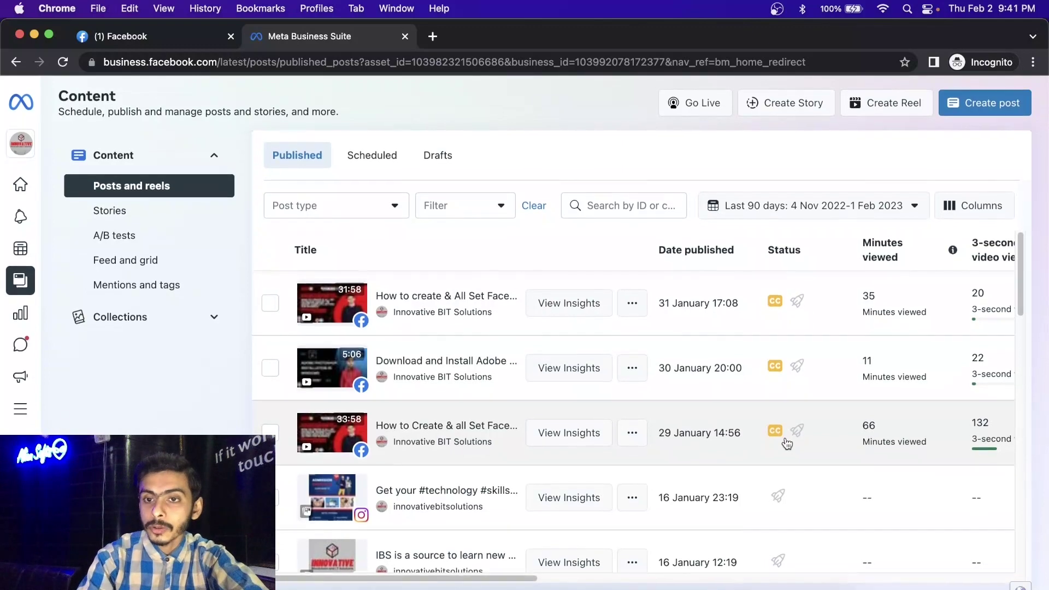
scroll(787, 444, "down", 3)
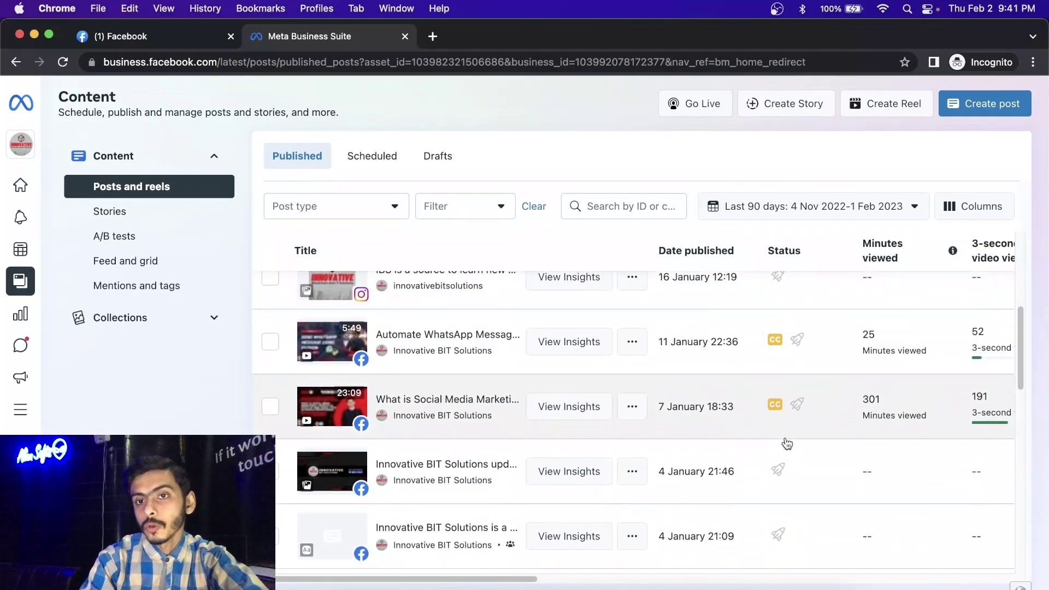
scroll(787, 444, "up", 5)
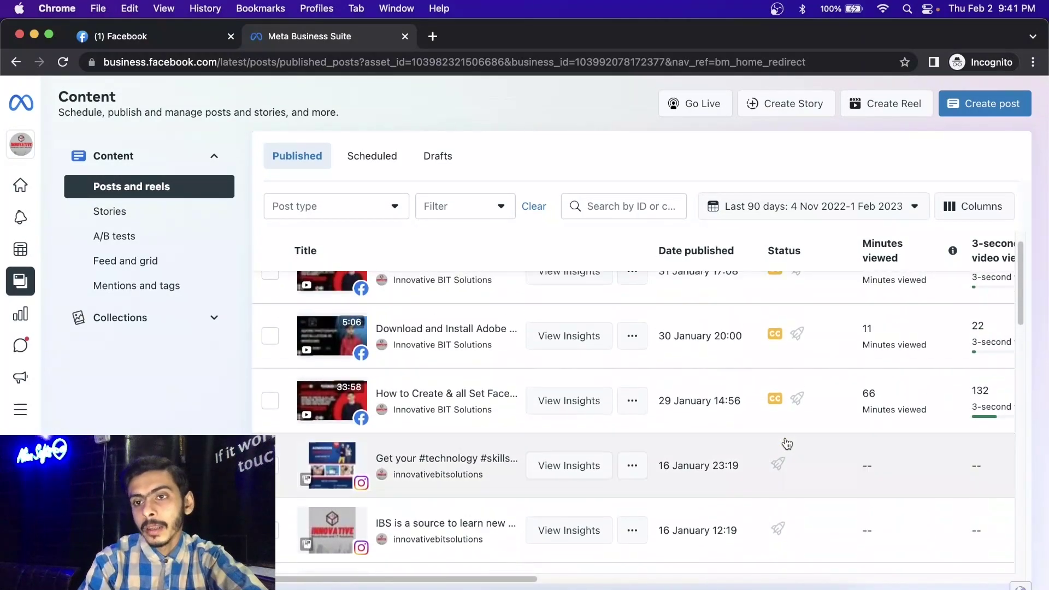
scroll(784, 440, "up", 1)
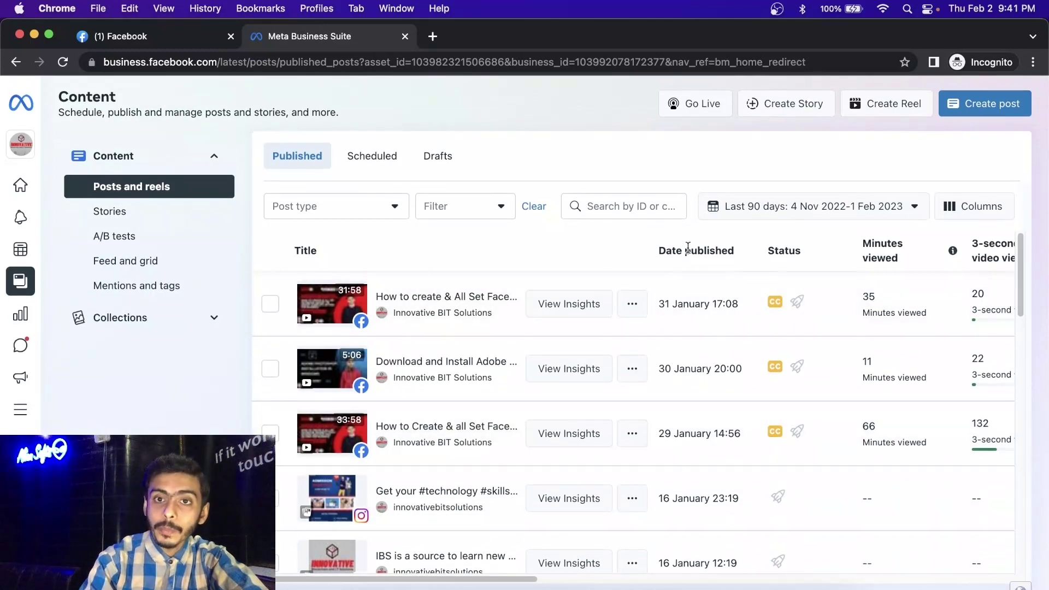
scroll(798, 256, "left", 5)
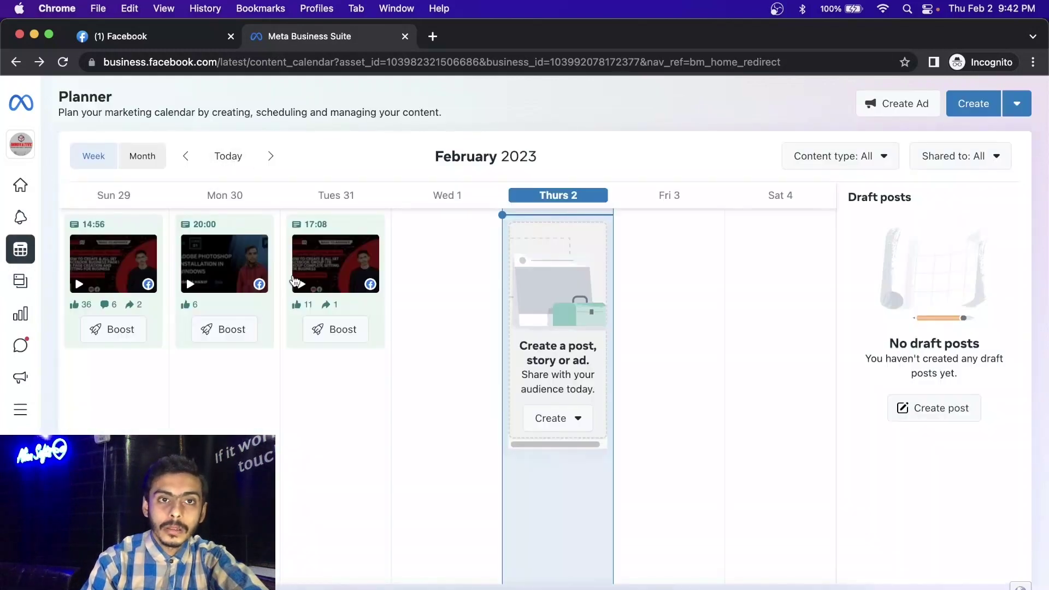
left_click(23, 284)
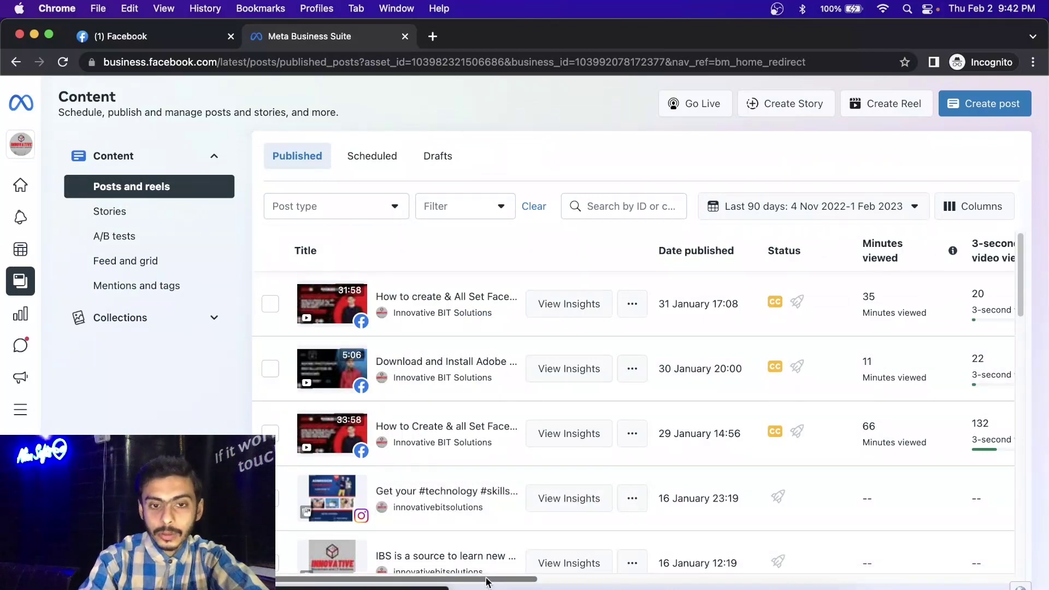
left_click_drag(486, 582, 742, 585)
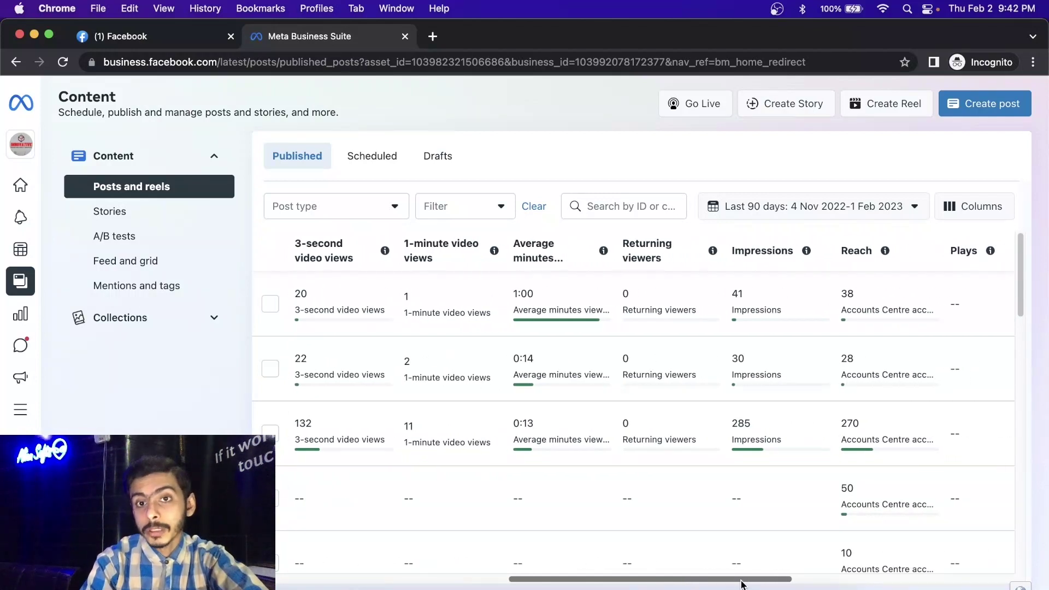
Look through the remaining metric columns of the published posts and reels, and view the Page's active stories.
left_click_drag(742, 585, 818, 588)
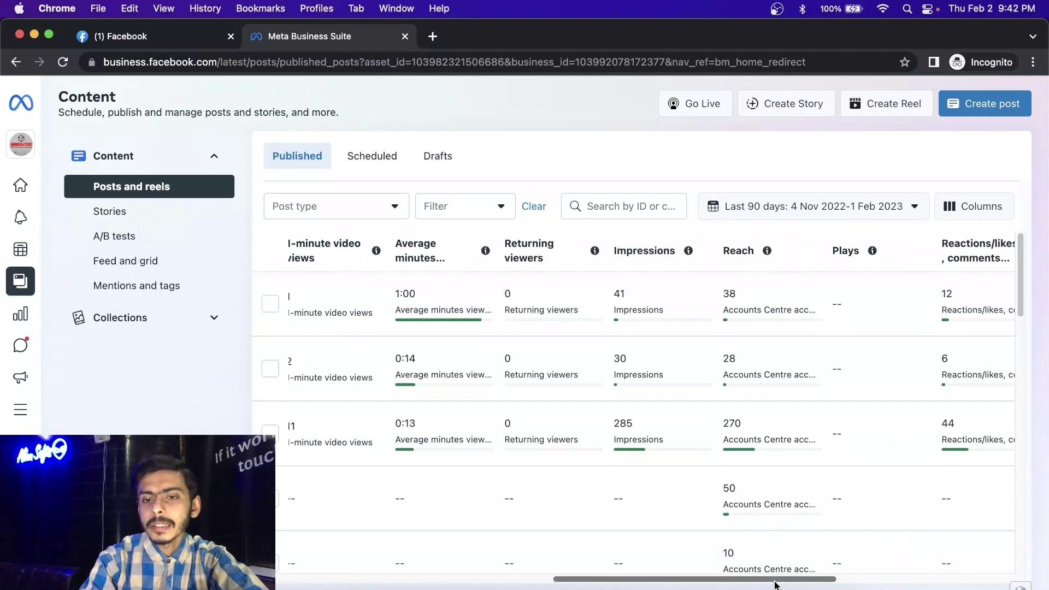
left_click_drag(776, 585, 230, 559)
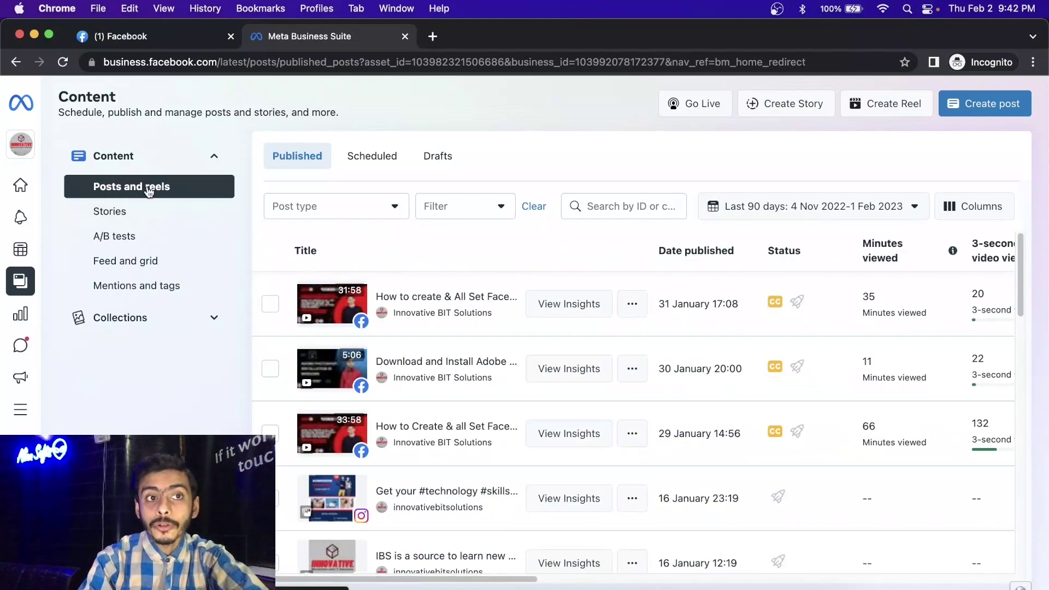
left_click(116, 212)
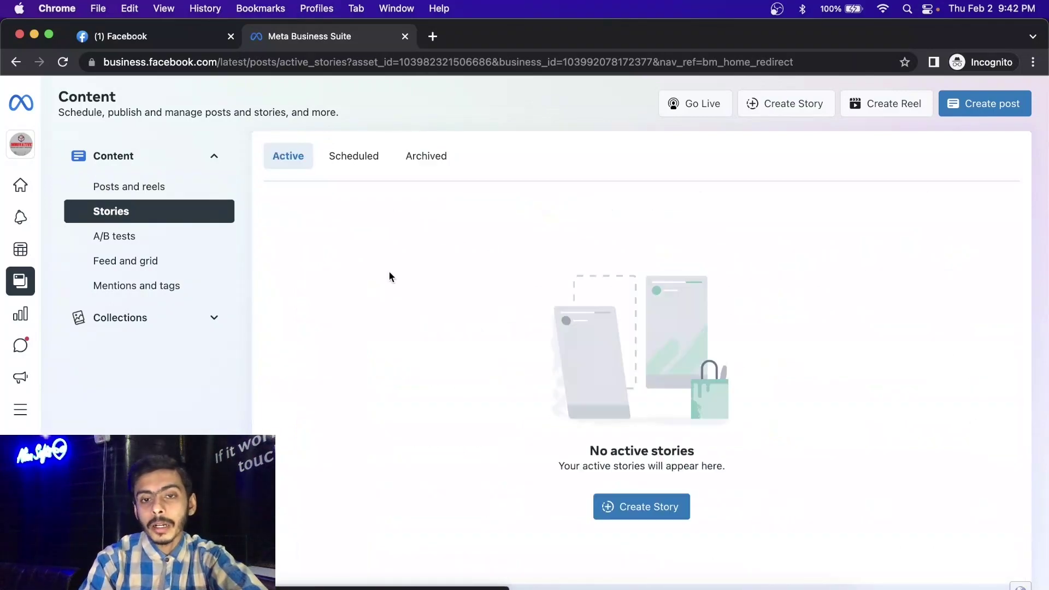
Examine the Facebook Page feed and the Instagram feed in the Feed and grid section of Content.
left_click(118, 269)
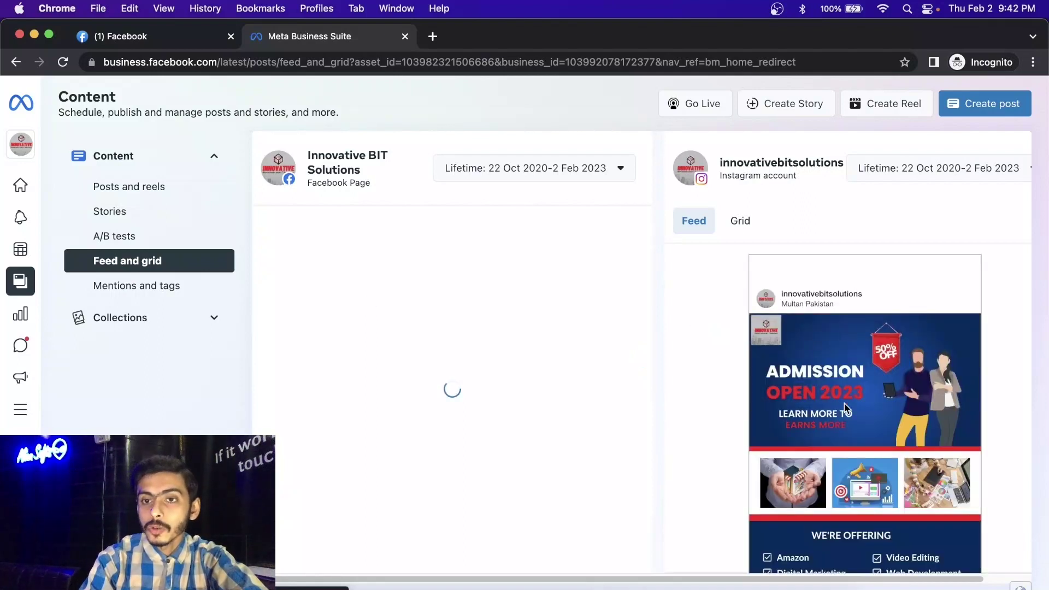
scroll(844, 407, "down", 5)
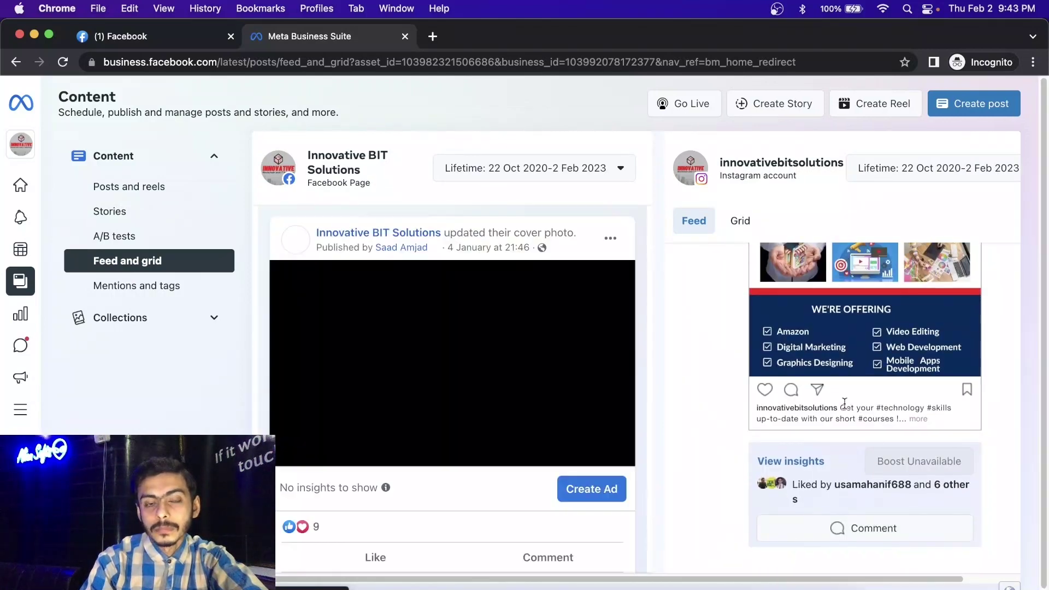
scroll(547, 324, "up", 2)
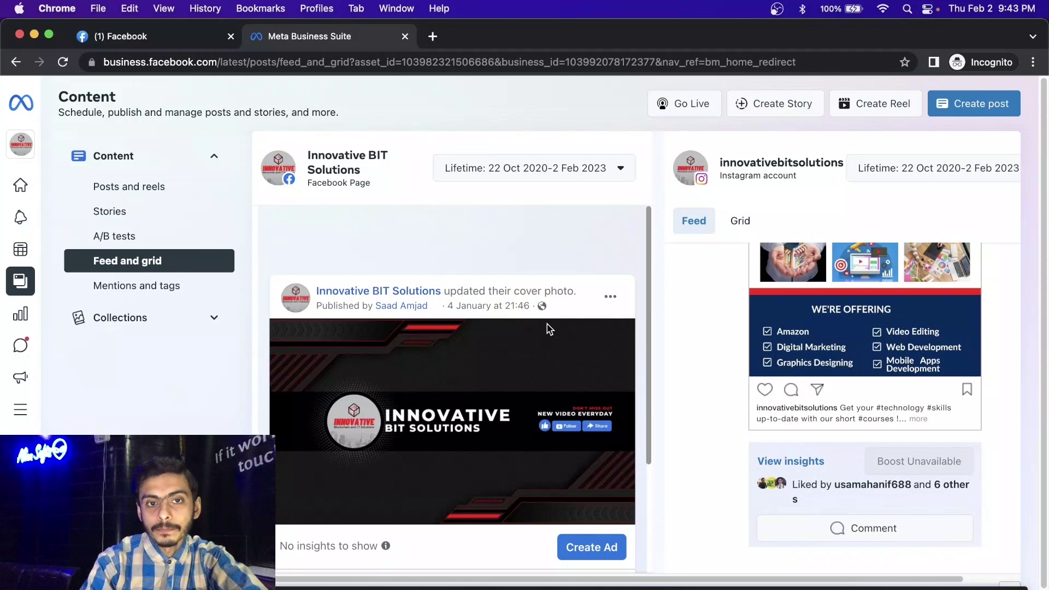
scroll(547, 324, "up", 3)
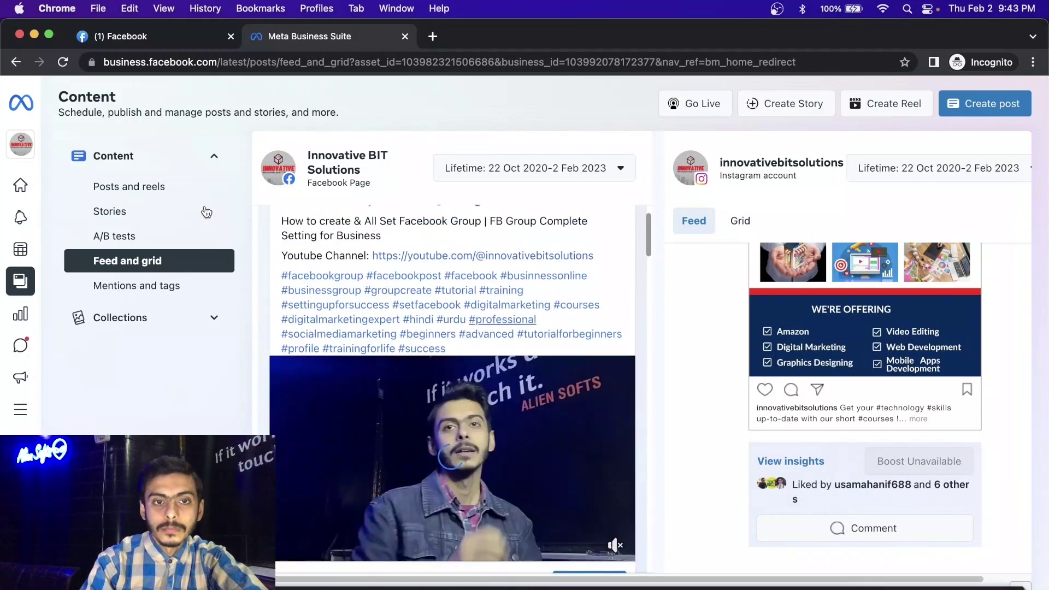
Review the posts that mention or tag the business in the Mentions and tags section.
left_click(128, 296)
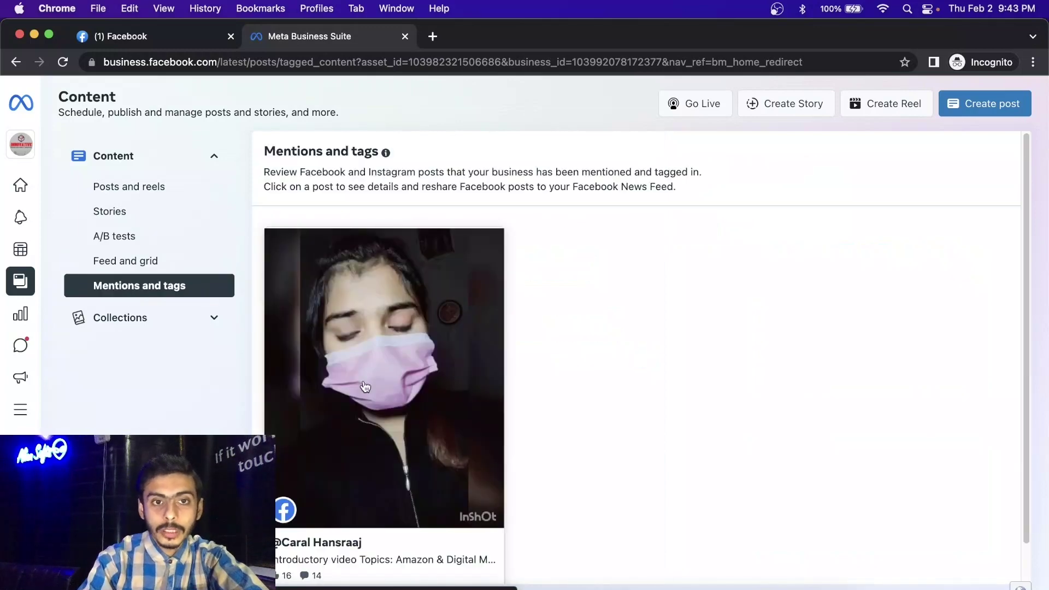
scroll(384, 484, "down", 2)
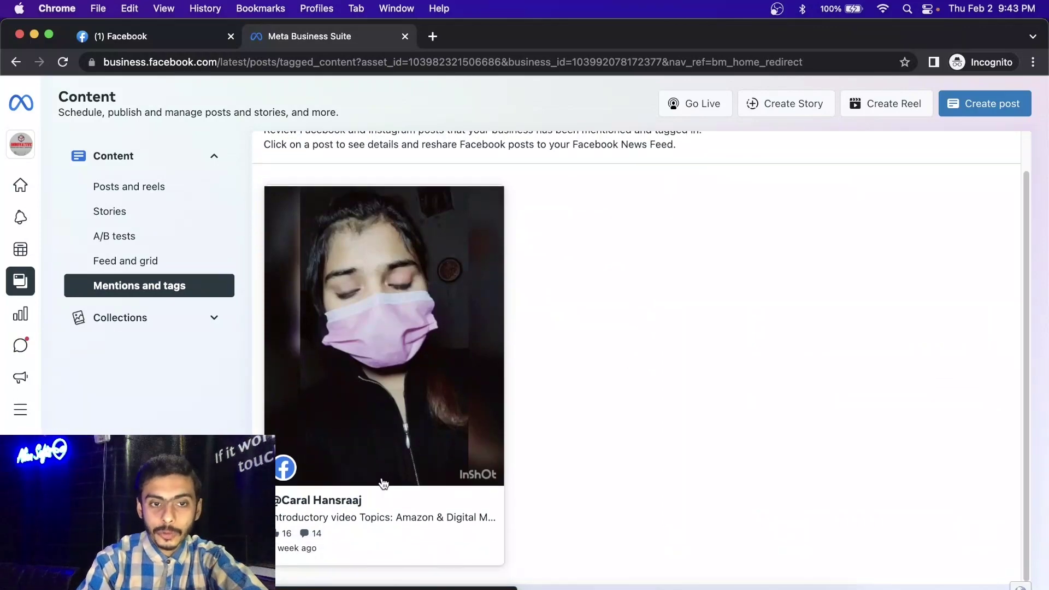
scroll(384, 484, "up", 2)
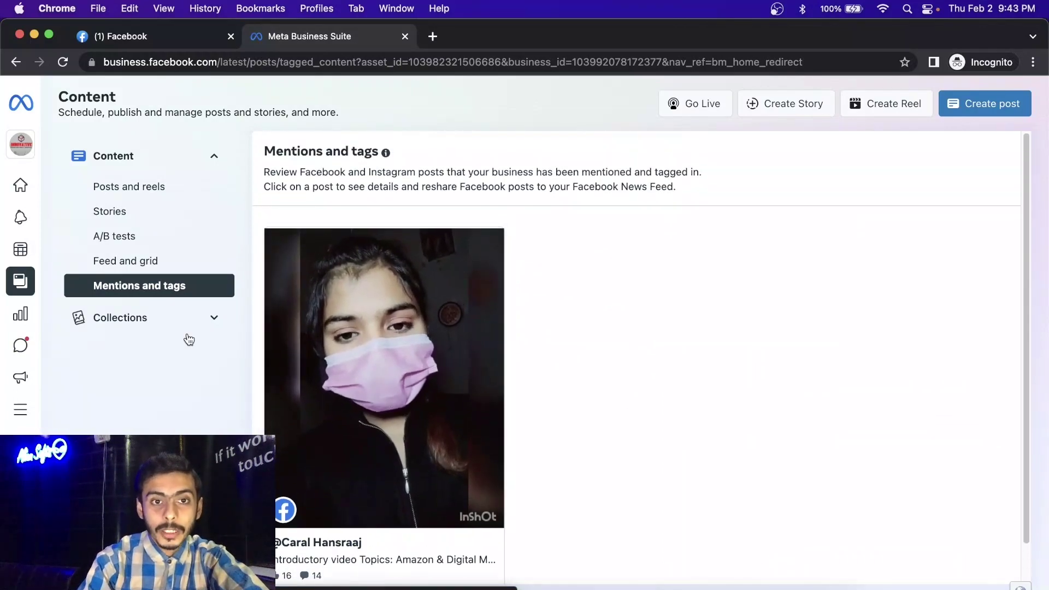
Open the Page's Insights past the weekly review, and examine the overview's summary and daily reach chart.
mouse_move(14, 186)
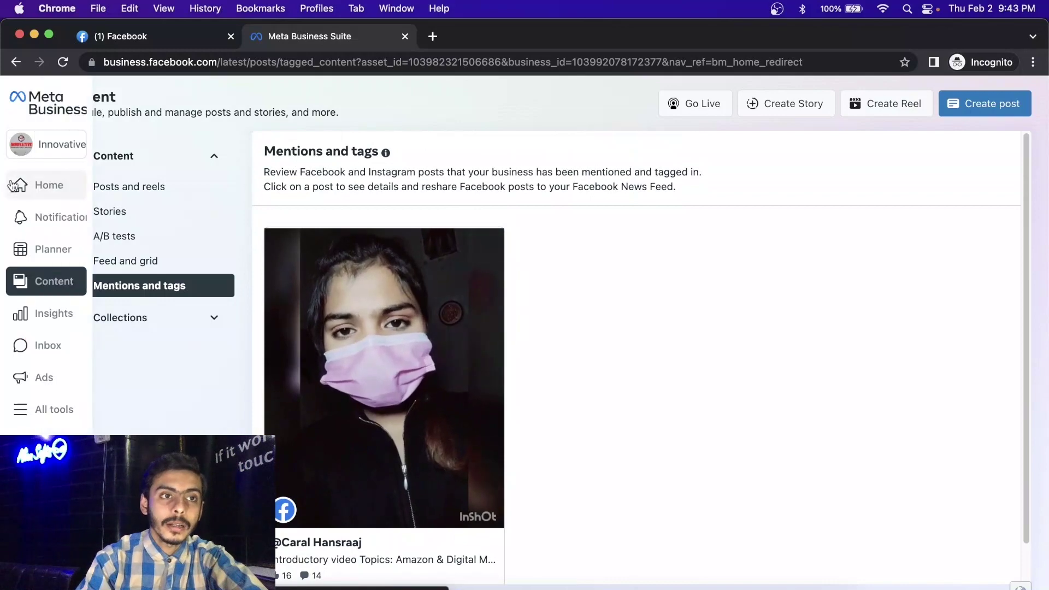
left_click(58, 322)
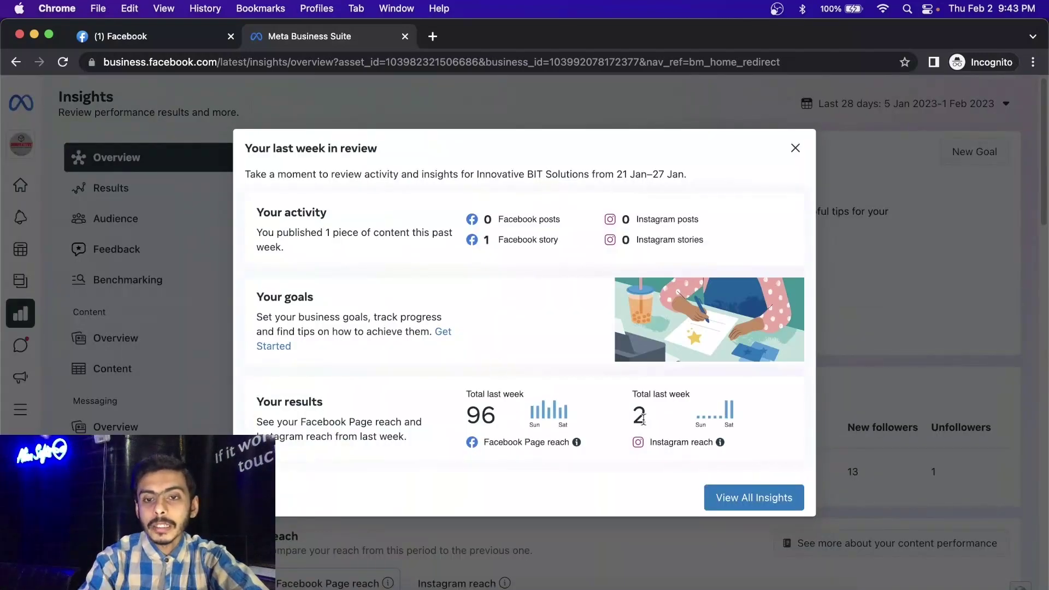
left_click(762, 495)
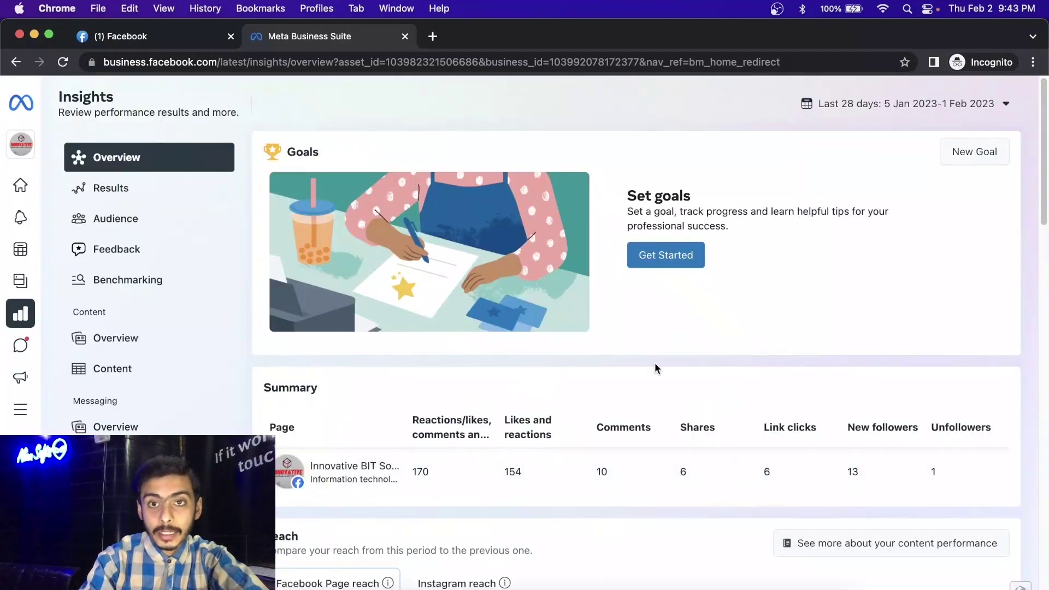
scroll(656, 369, "down", 3)
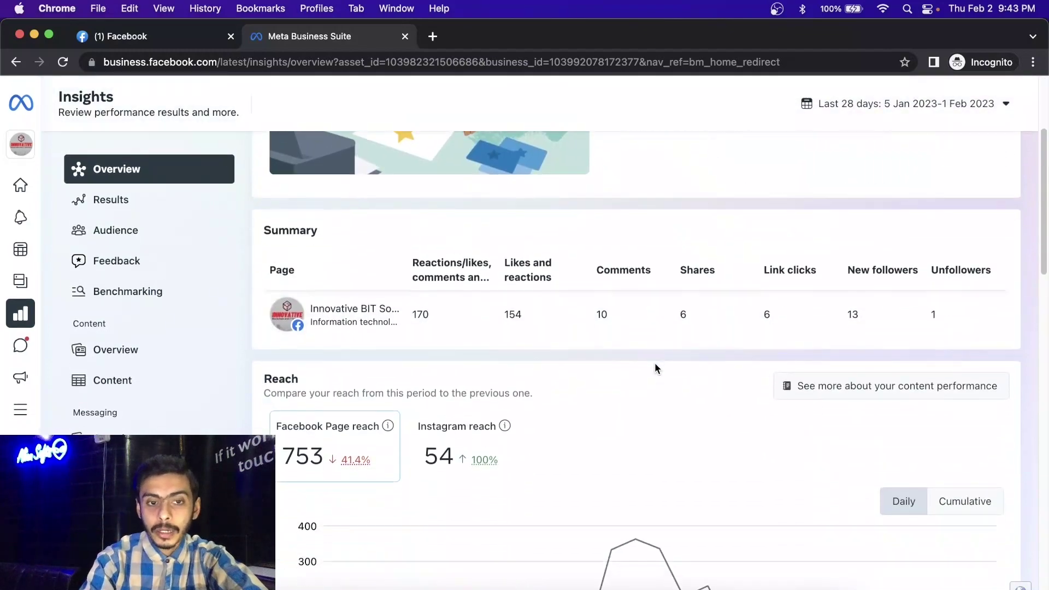
scroll(655, 362, "down", 5)
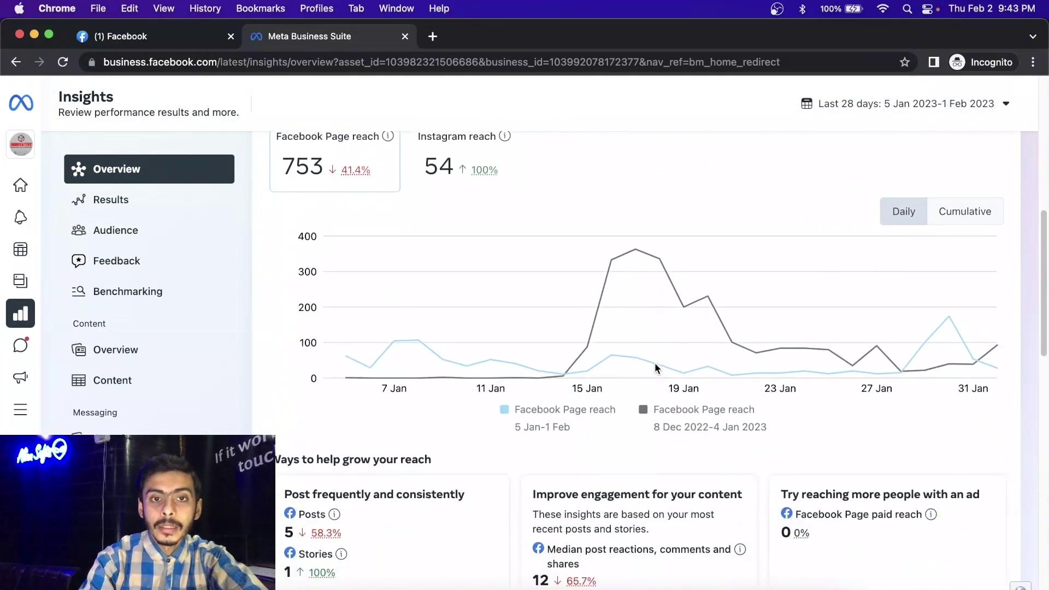
scroll(655, 363, "up", 1)
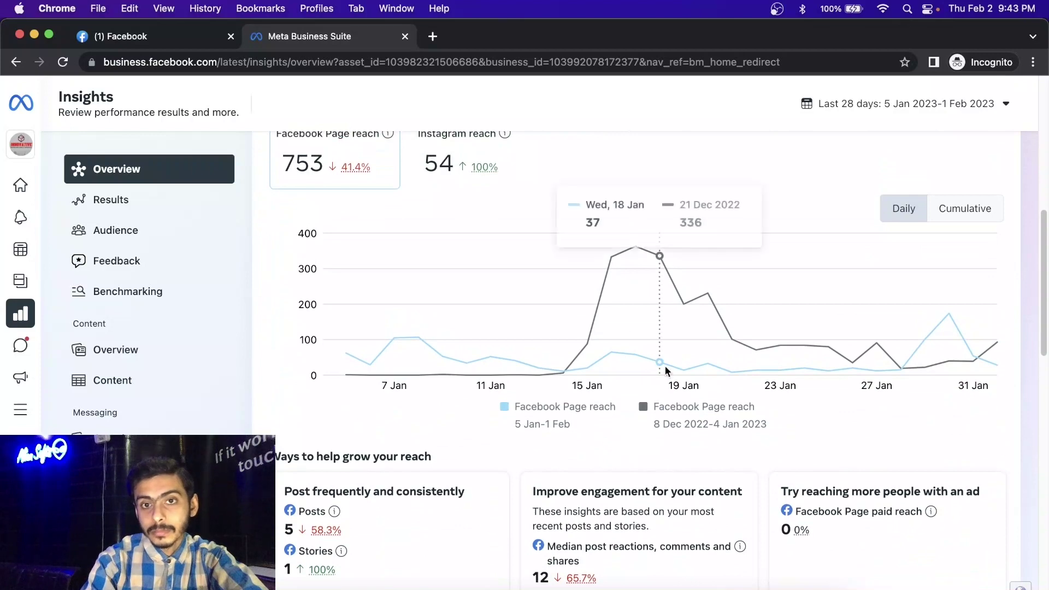
scroll(608, 304, "down", 3)
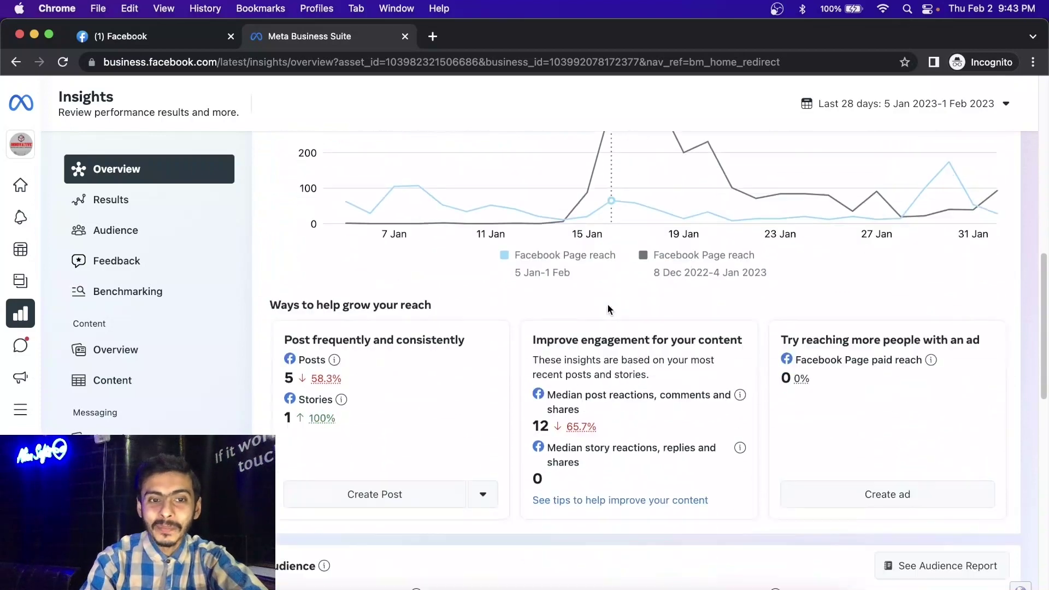
scroll(608, 303, "up", 3)
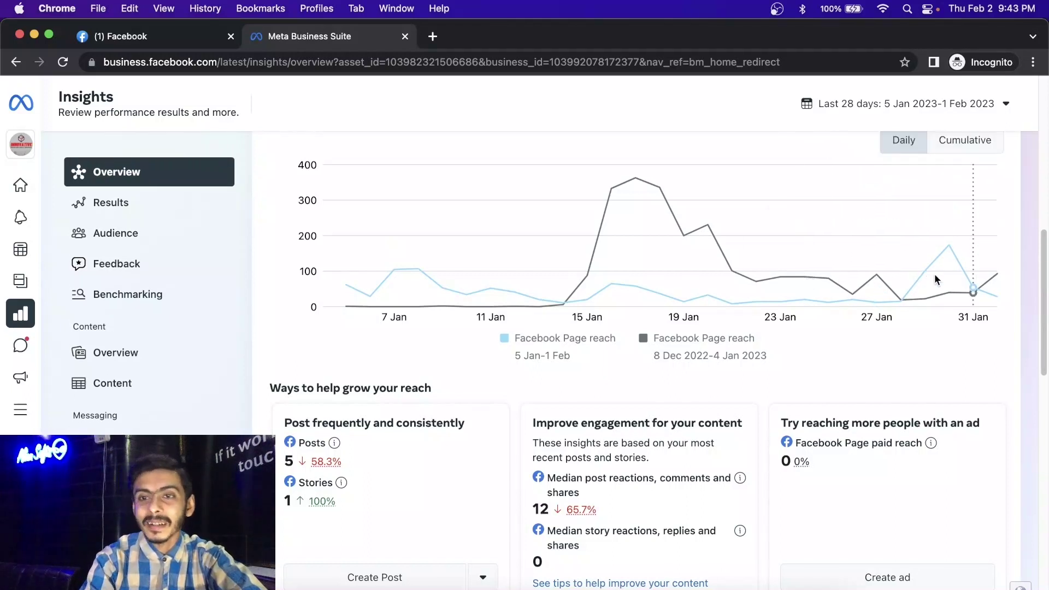
Look over the reach growth suggestions, the follower and unfollower charts, and the messaging figures in the Insights overview.
scroll(791, 299, "down", 4)
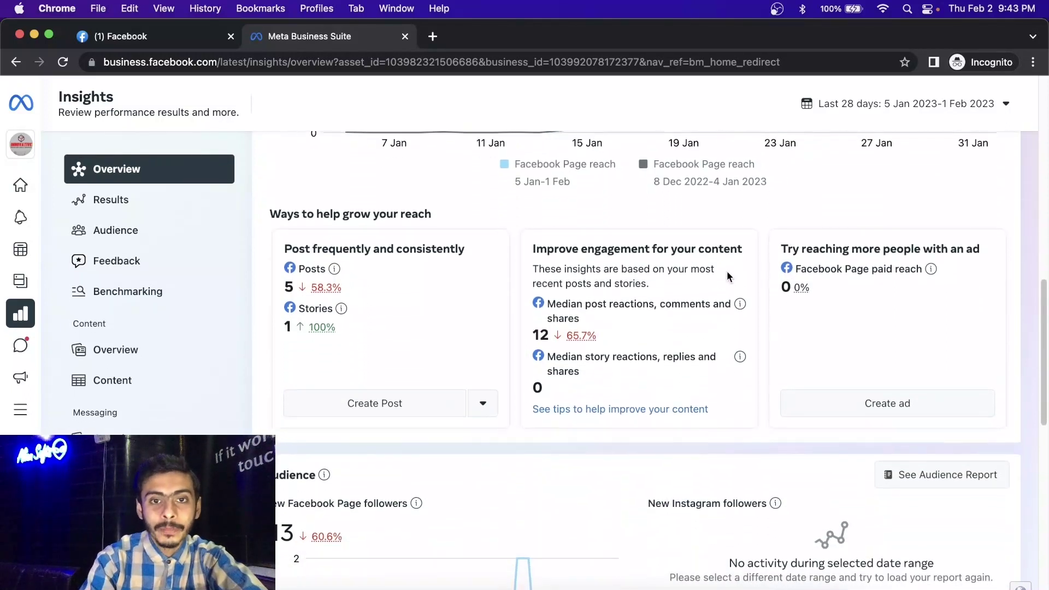
scroll(715, 374, "down", 10)
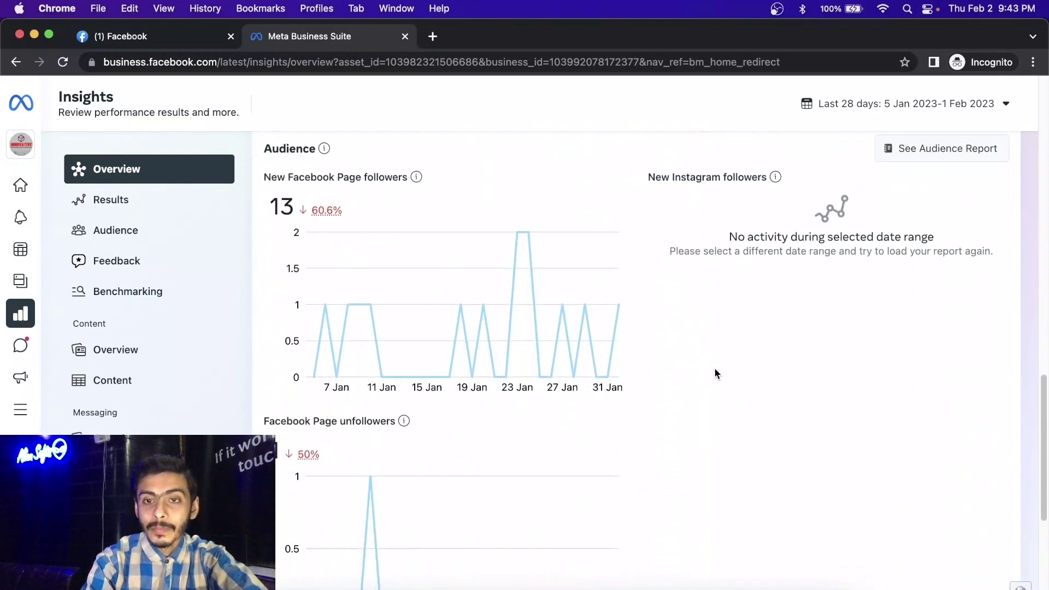
scroll(715, 374, "down", 3)
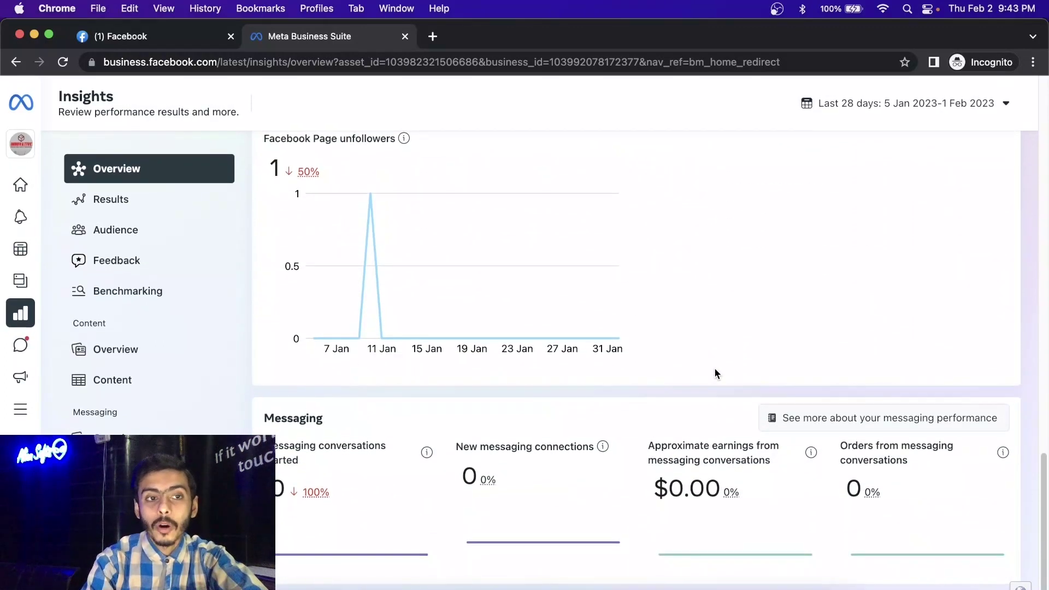
View the Results, Audience, Feedback and Benchmarking sections of Insights.
left_click(111, 203)
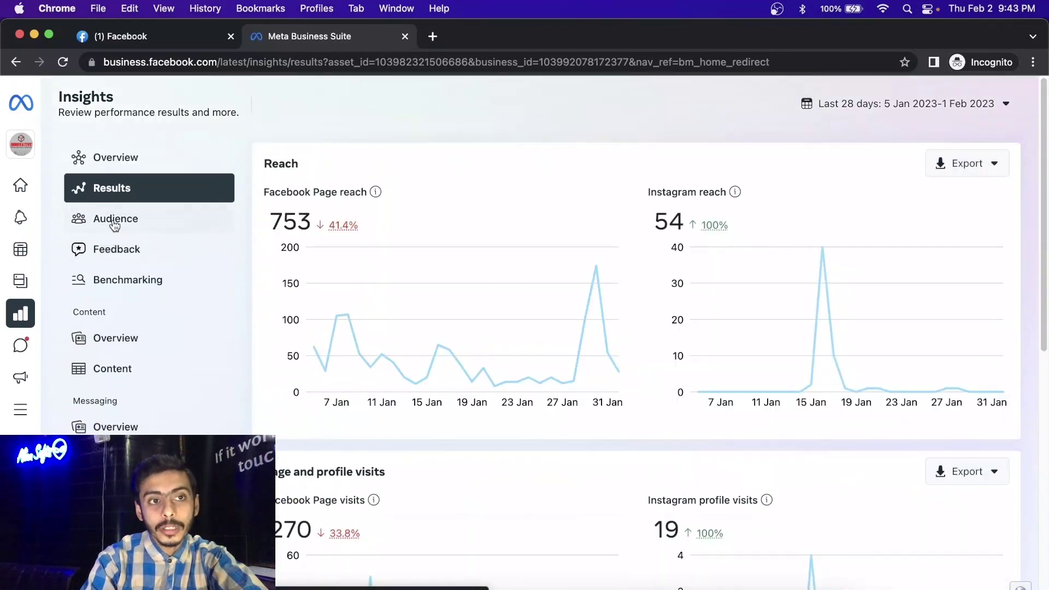
left_click(113, 220)
left_click(121, 256)
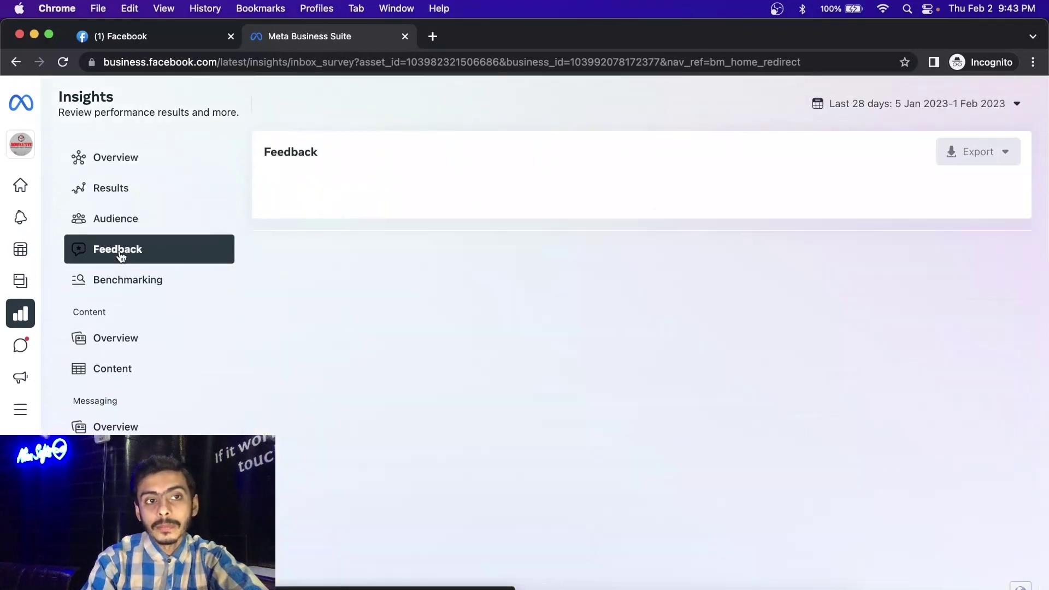
left_click(127, 289)
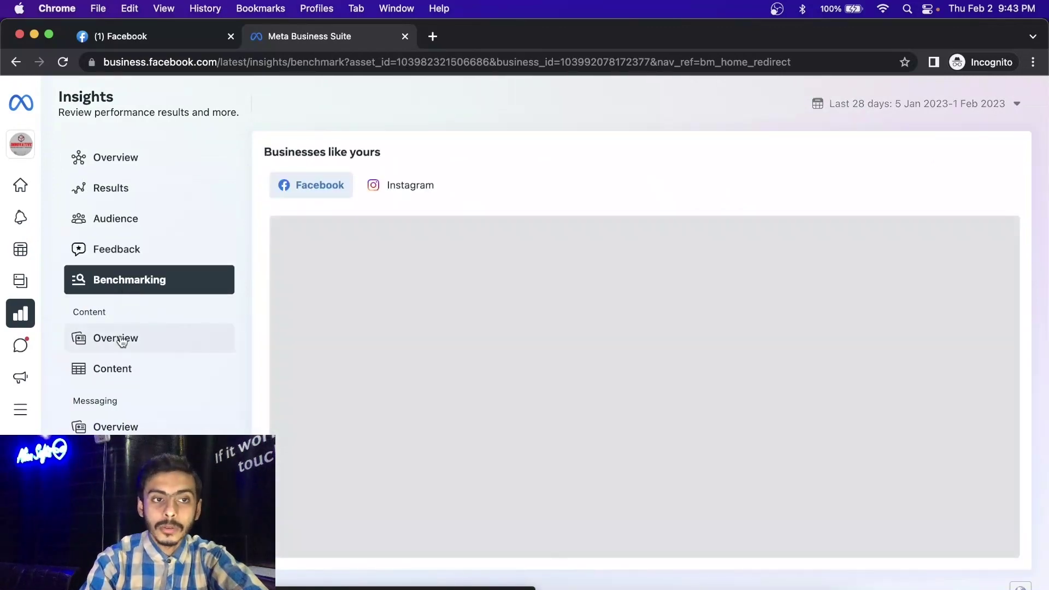
View the content overview and all-content list in Insights, and postpone the introduction to messaging insights.
left_click(121, 339)
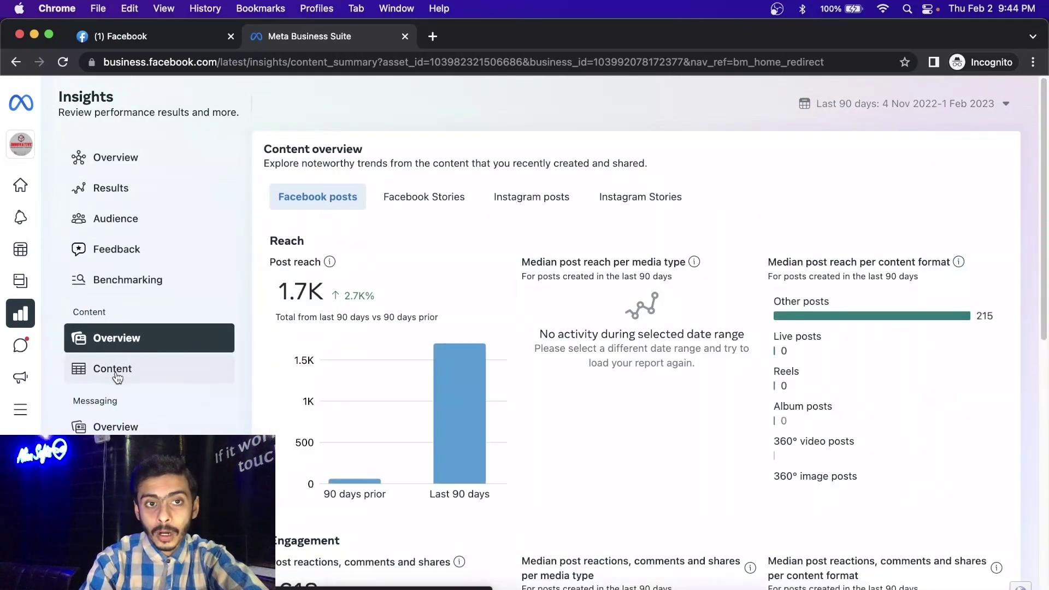
left_click(117, 375)
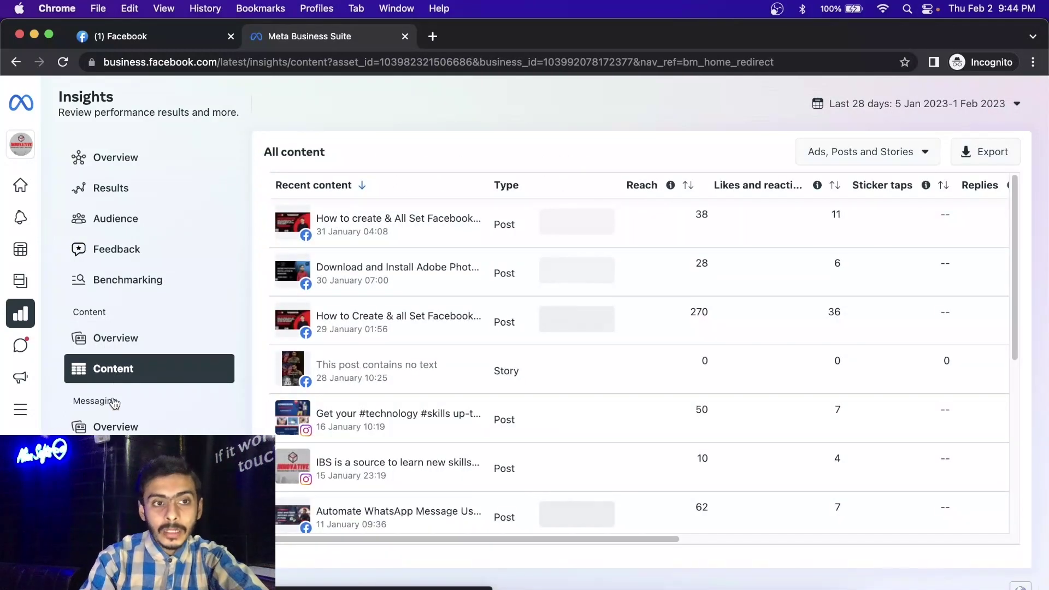
left_click(114, 430)
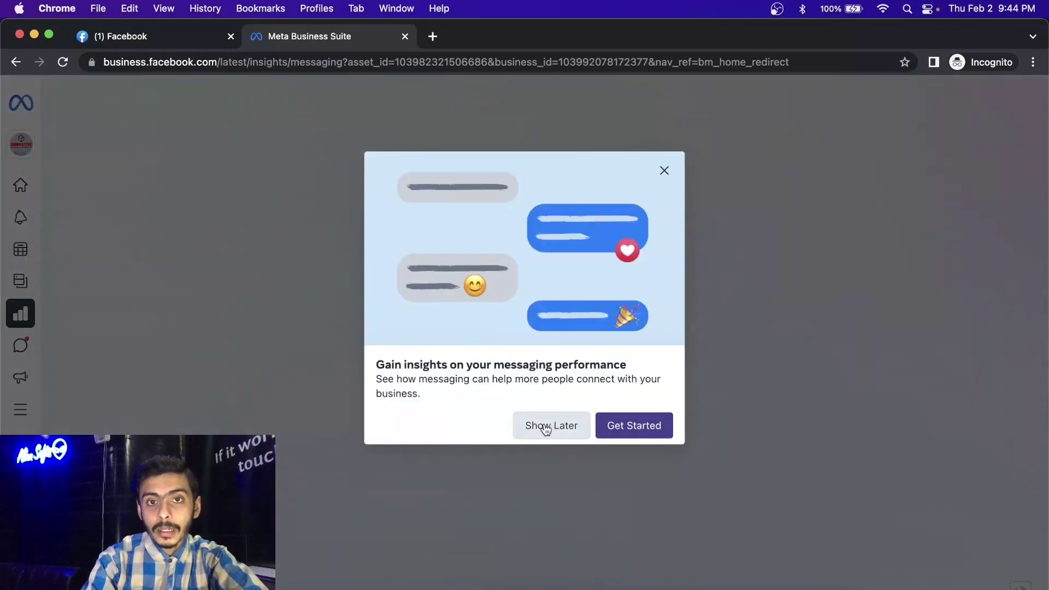
left_click(545, 429)
Examine the video insights, including the minutes-viewed chart and the list of posted videos with their view metrics.
mouse_move(19, 351)
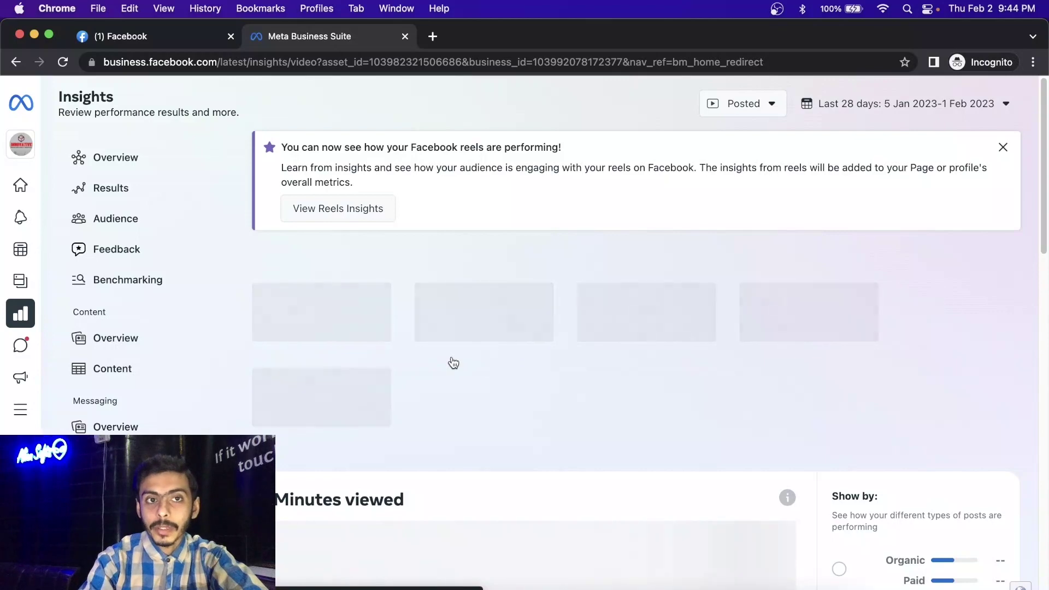
scroll(453, 363, "down", 10)
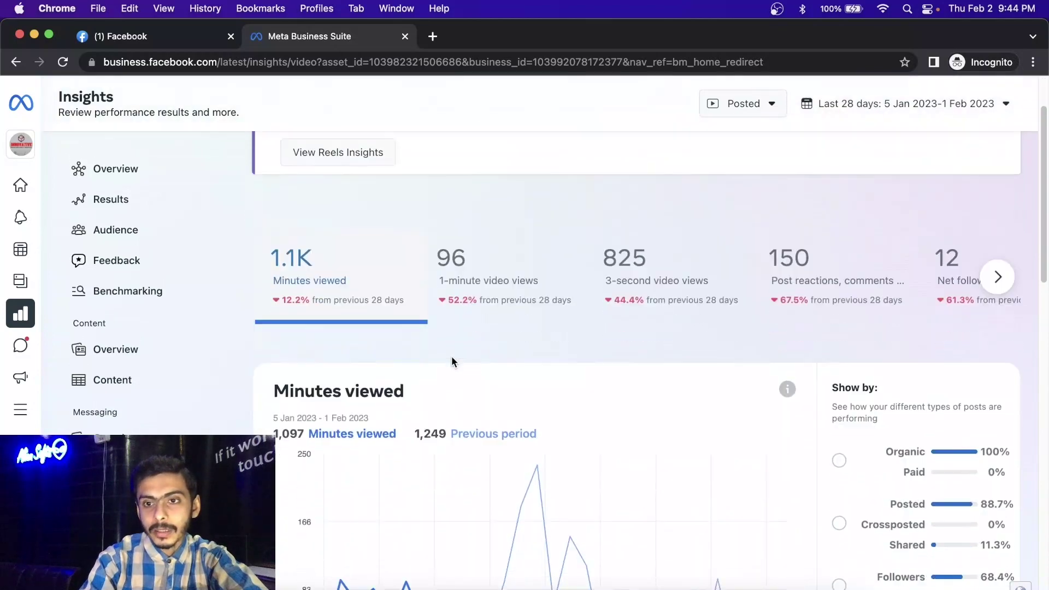
scroll(452, 358, "down", 12)
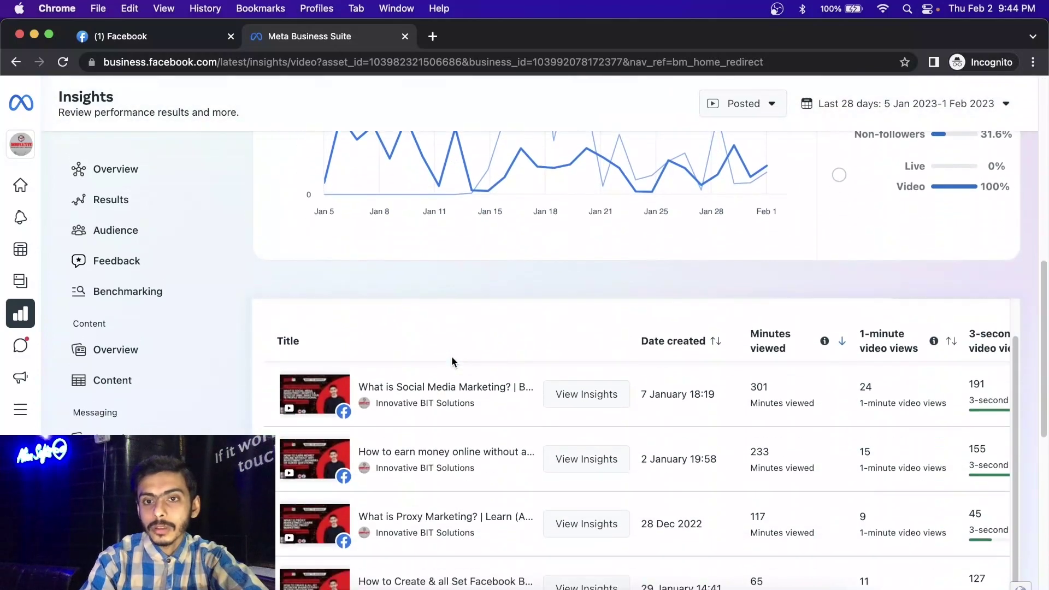
scroll(451, 361, "down", 4)
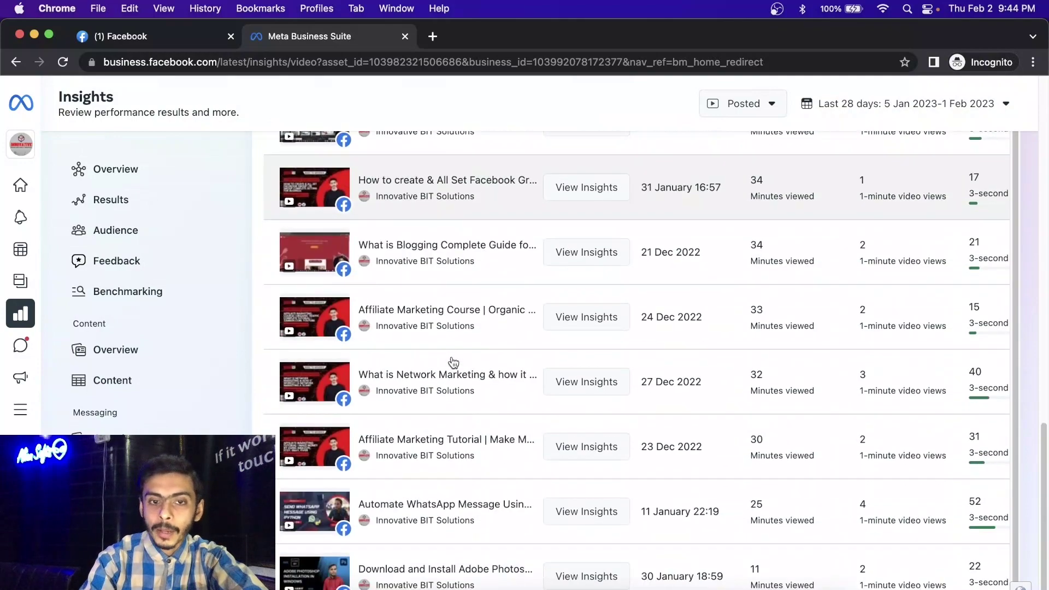
scroll(452, 361, "down", 5)
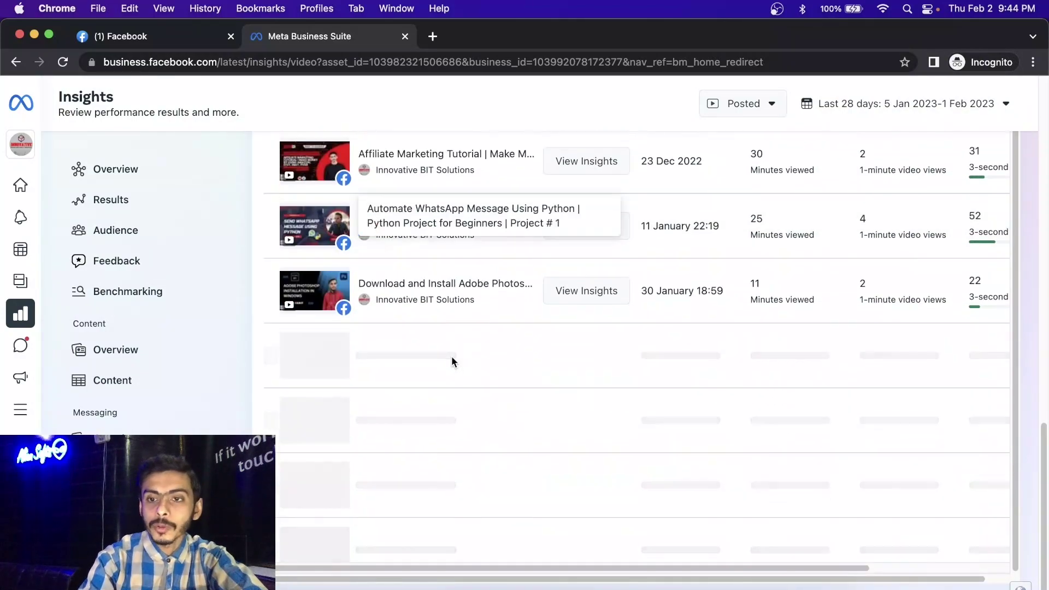
scroll(452, 356, "up", 7)
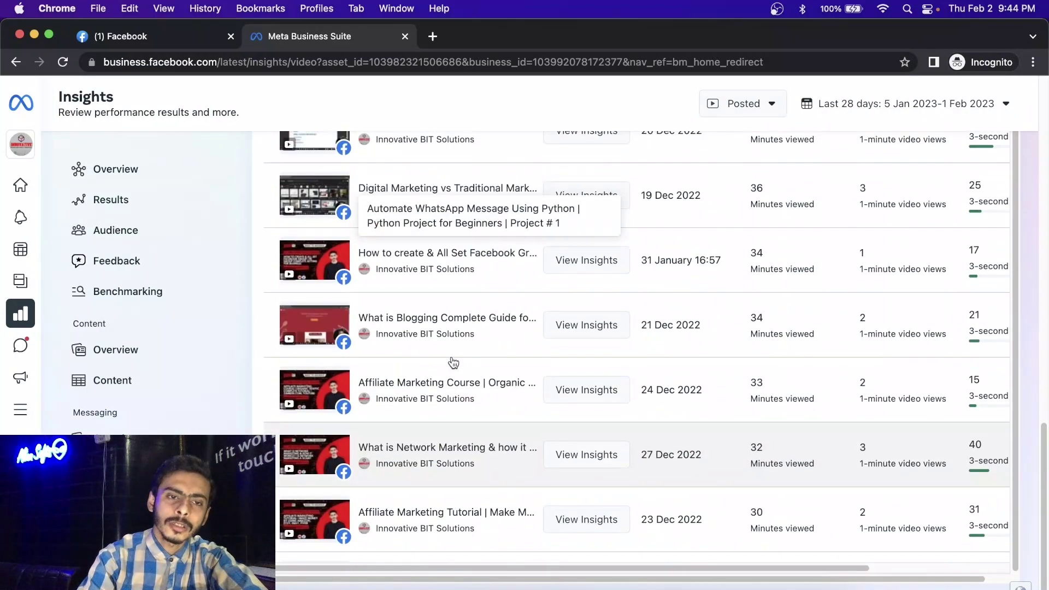
Open the Inbox and look over the messages and the selected contact's profile, labels, activity and notes.
left_click(21, 344)
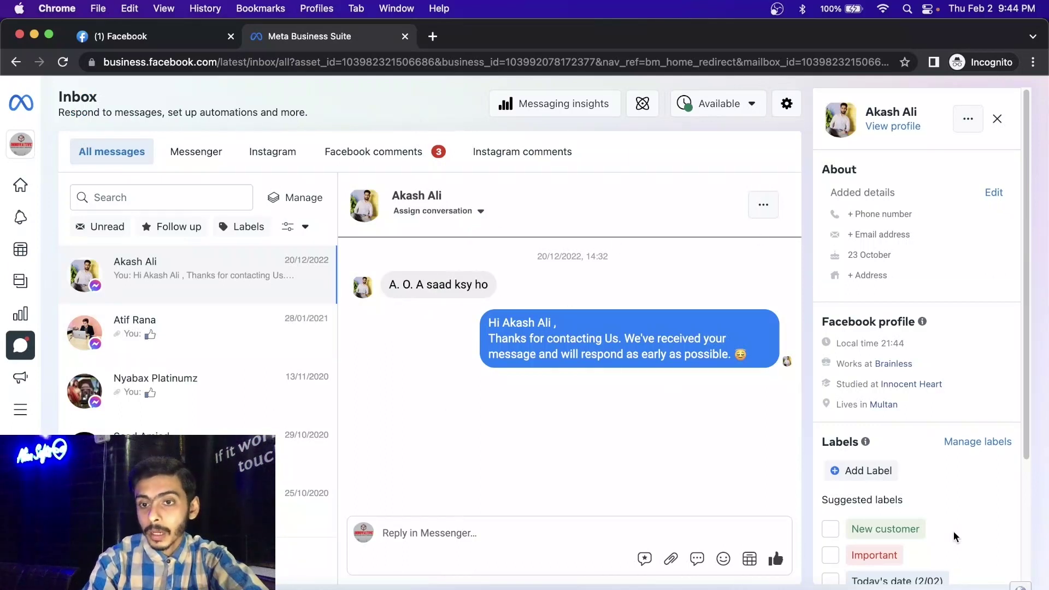
scroll(955, 538, "down", 3)
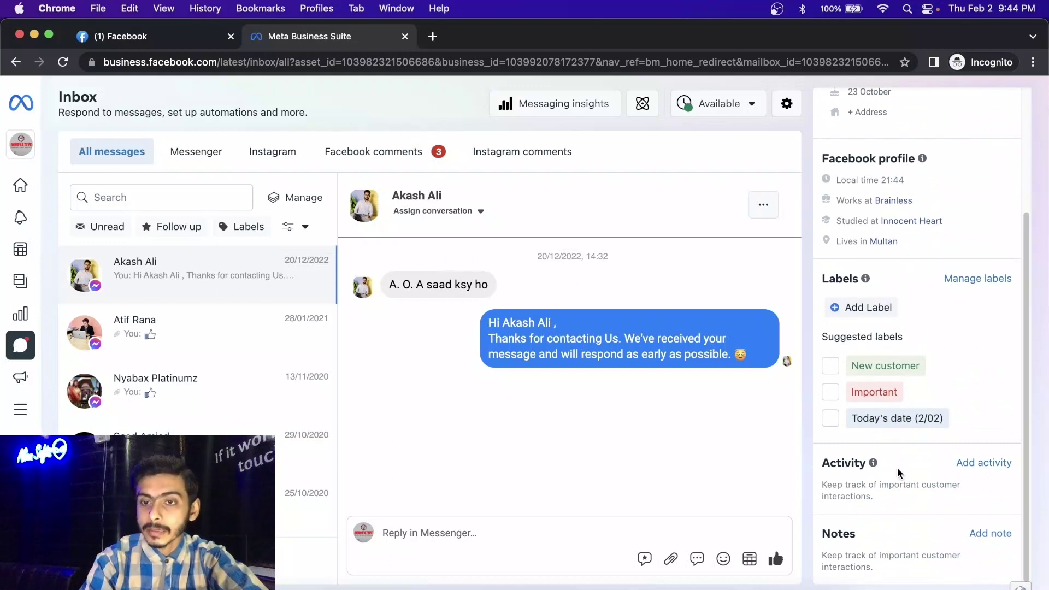
Go back over the selected contact's About details, Facebook profile, suggested labels and activity section.
scroll(899, 474, "up", 3)
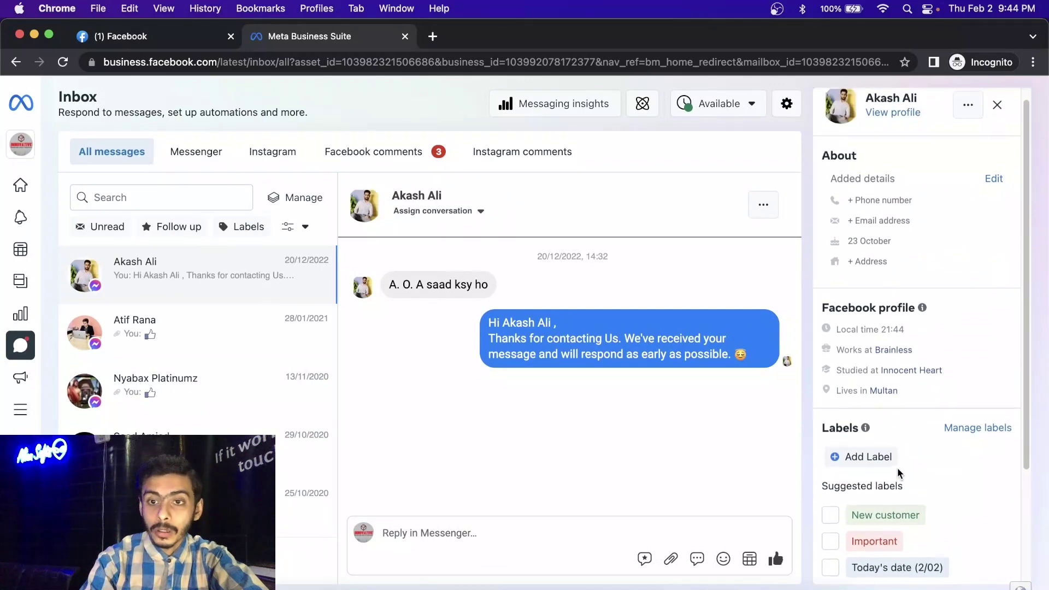
scroll(899, 473, "down", 2)
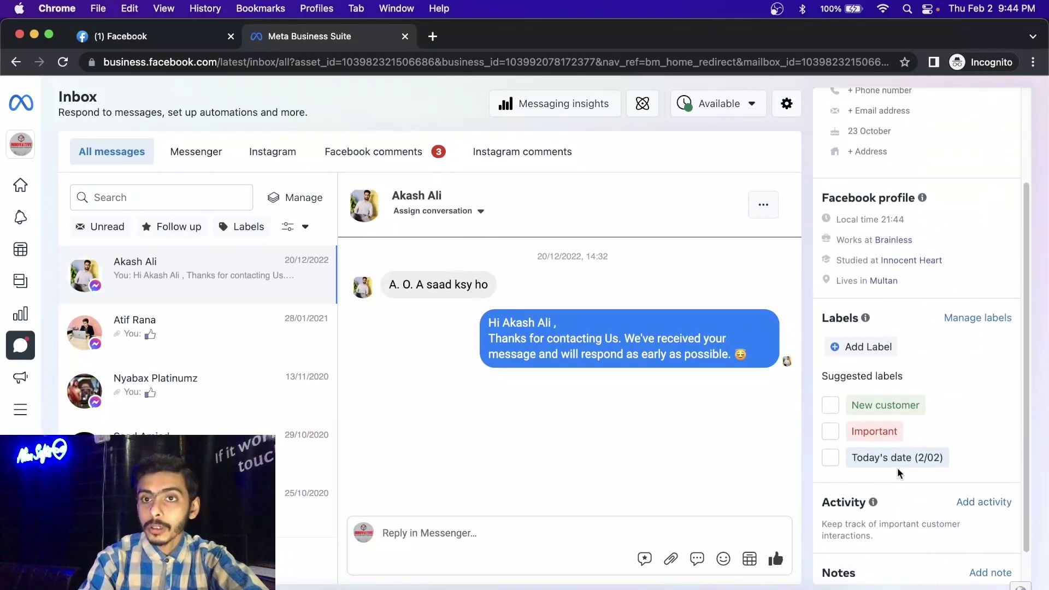
scroll(899, 474, "up", 3)
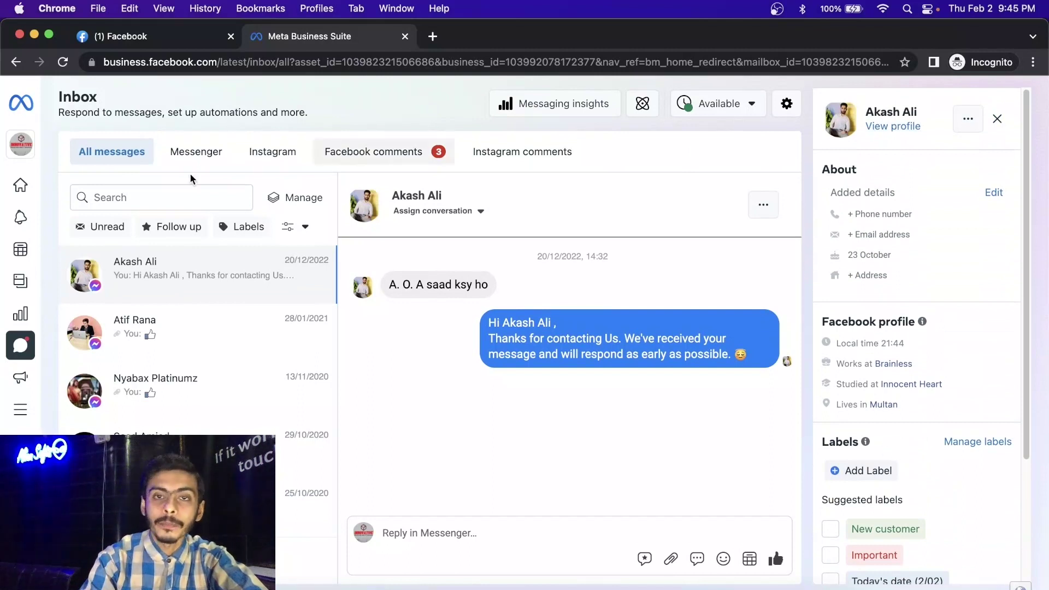
Open the Ads section and view its ads summary and the all-ads list.
mouse_move(11, 328)
left_click(34, 371)
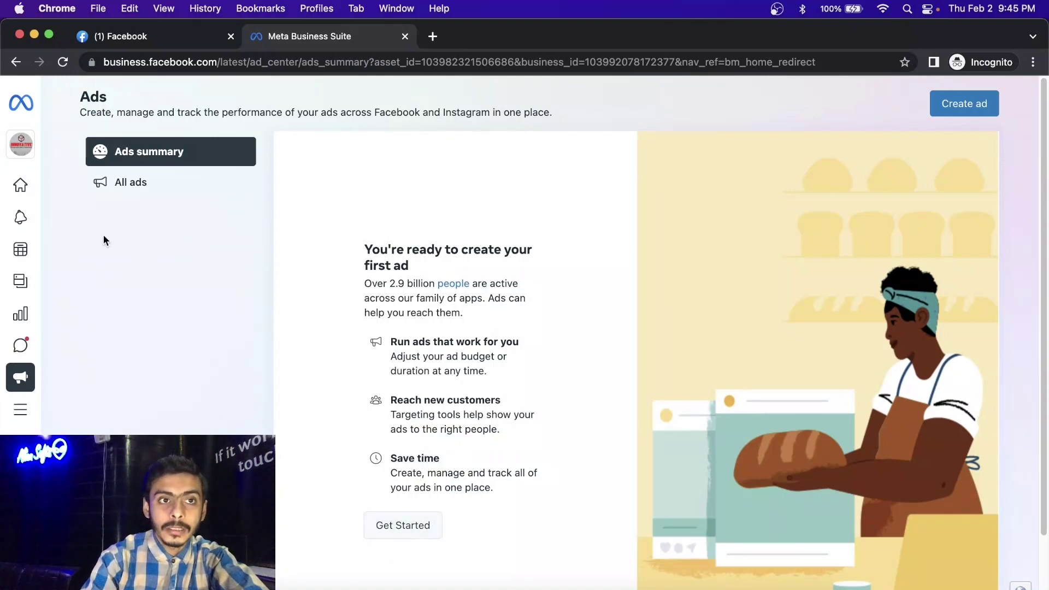
left_click(119, 184)
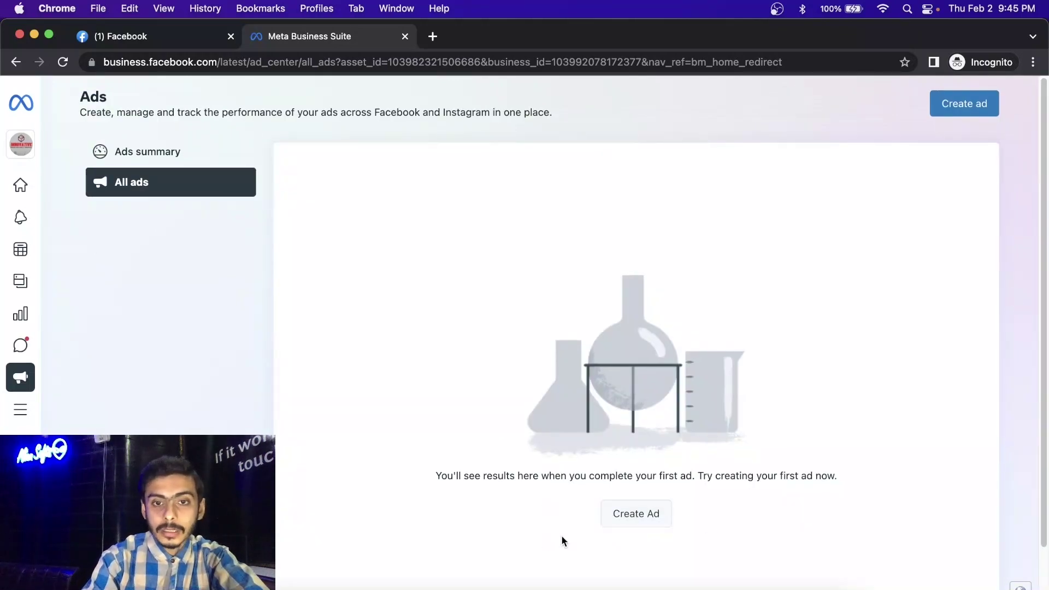
Start creating an ad, look through the available goals from Automated Ads to Promote your Page, and close the goal selection.
left_click(636, 513)
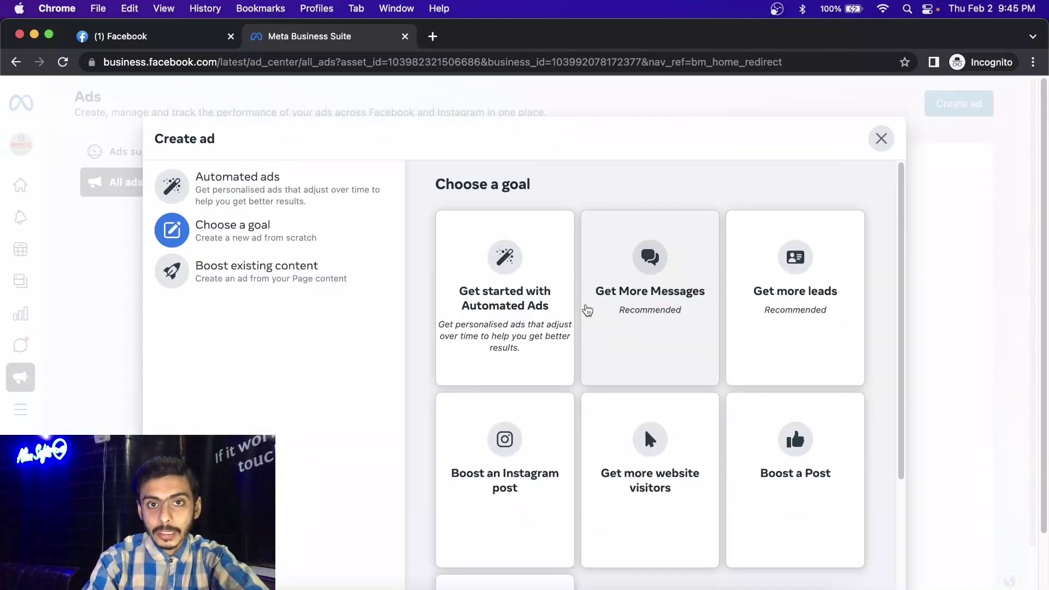
scroll(588, 310, "down", 2)
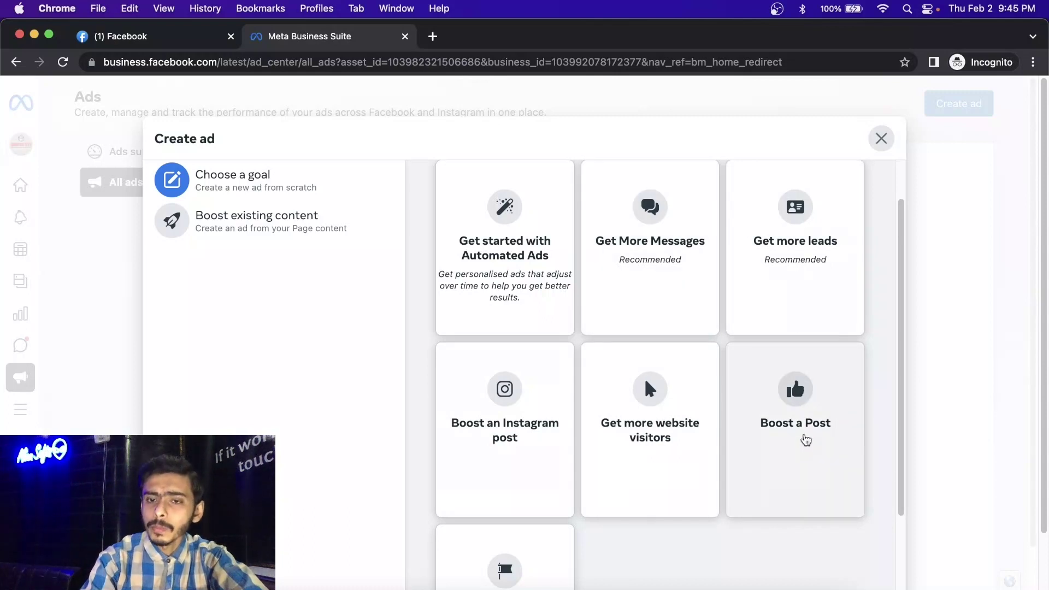
scroll(806, 439, "down", 3)
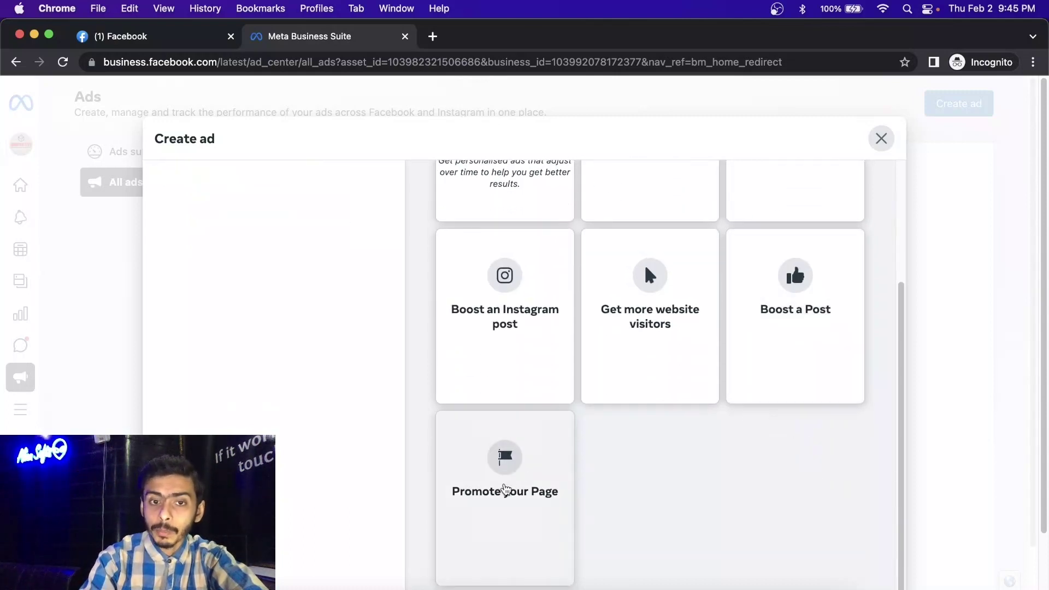
scroll(749, 430, "up", 3)
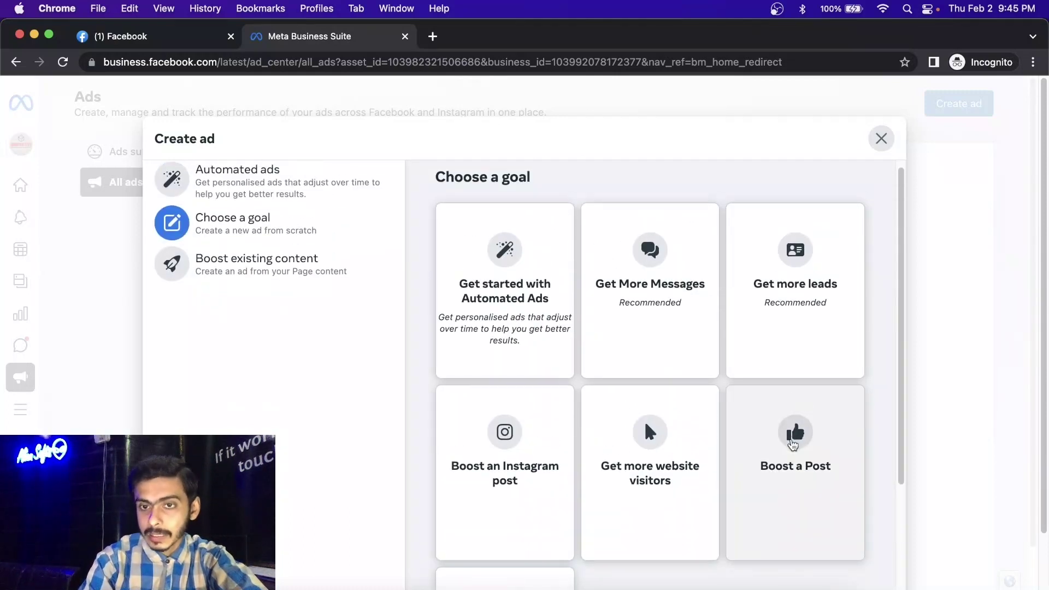
left_click(881, 138)
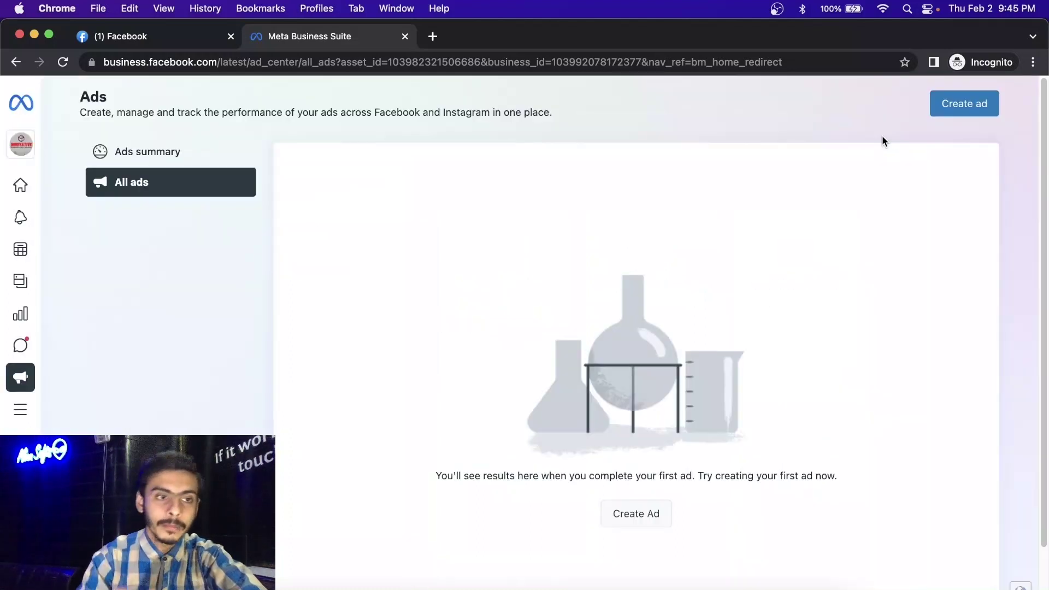
Open the full list of tools and look over its engagement, advertising, management, reporting and selling categories.
left_click(18, 419)
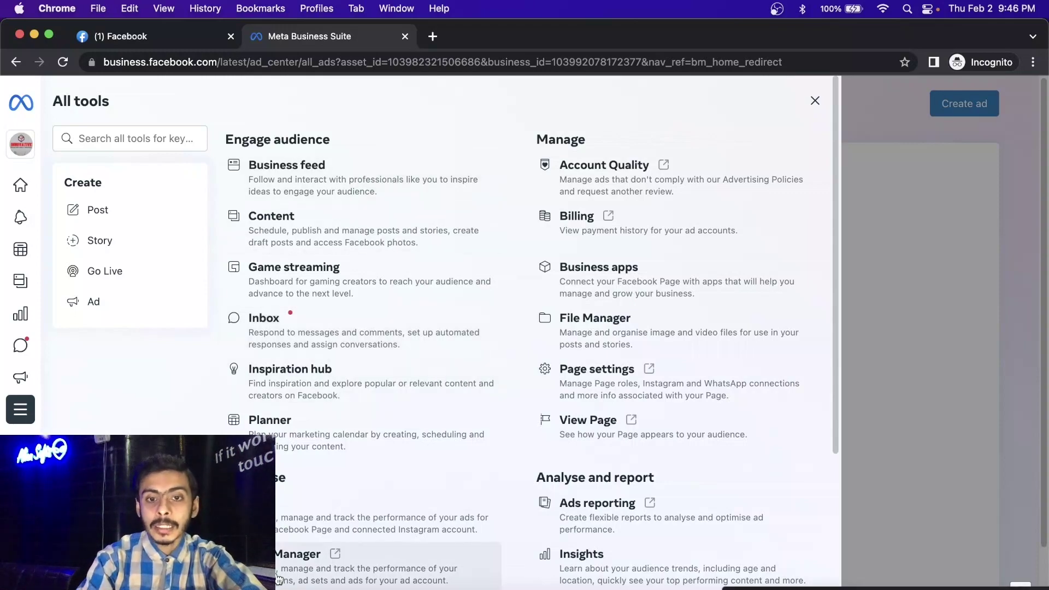
scroll(279, 580, "down", 5)
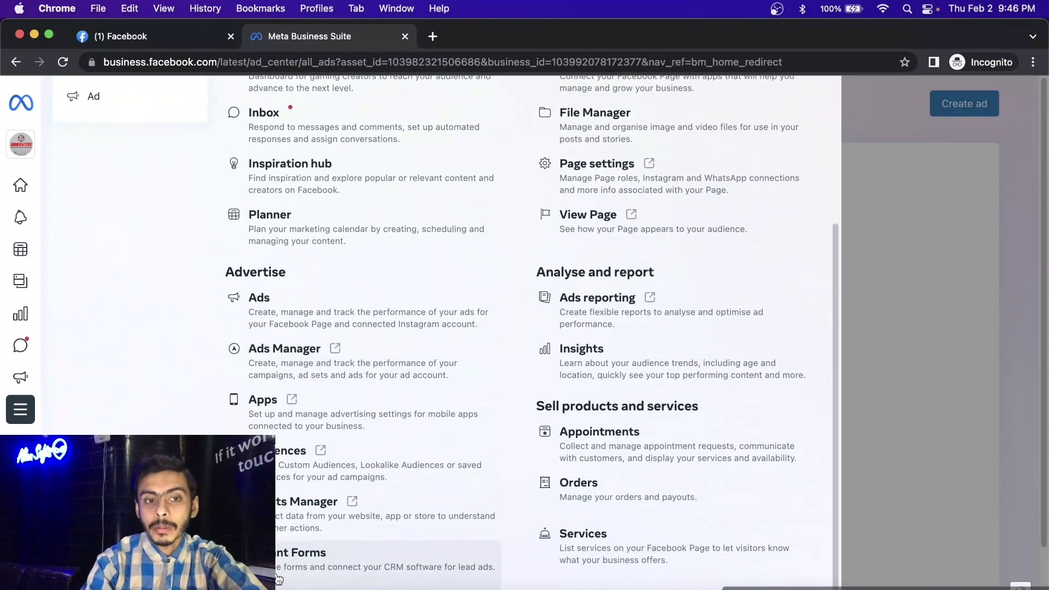
scroll(280, 580, "up", 5)
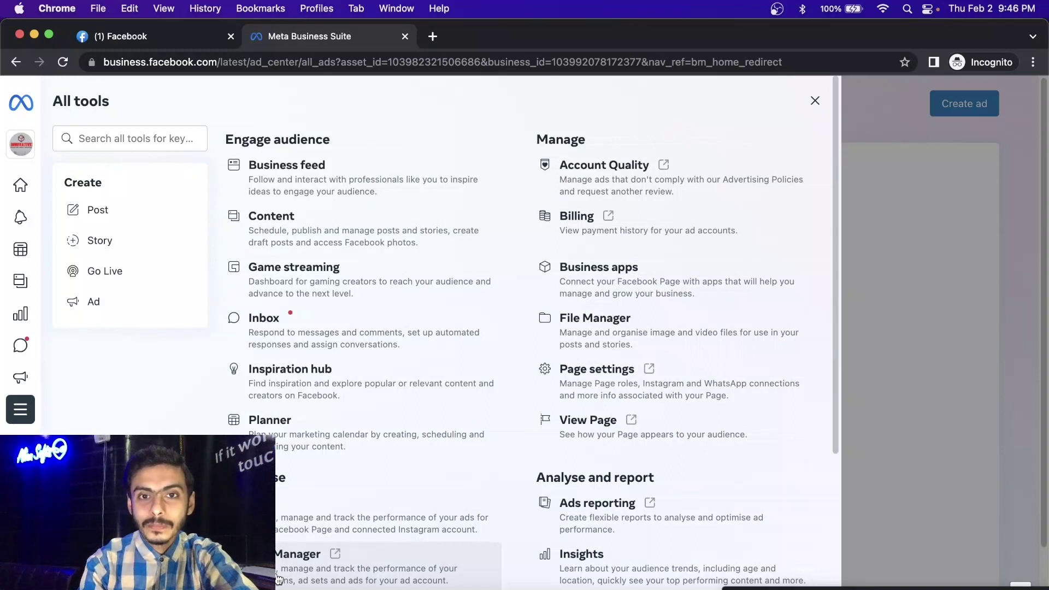
scroll(279, 580, "down", 5)
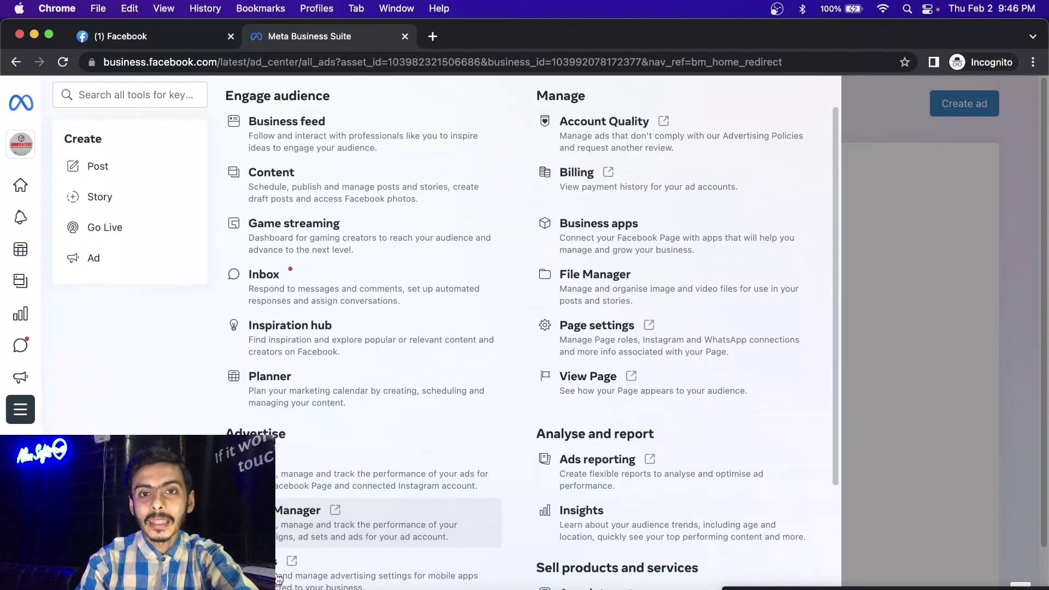
scroll(279, 579, "up", 5)
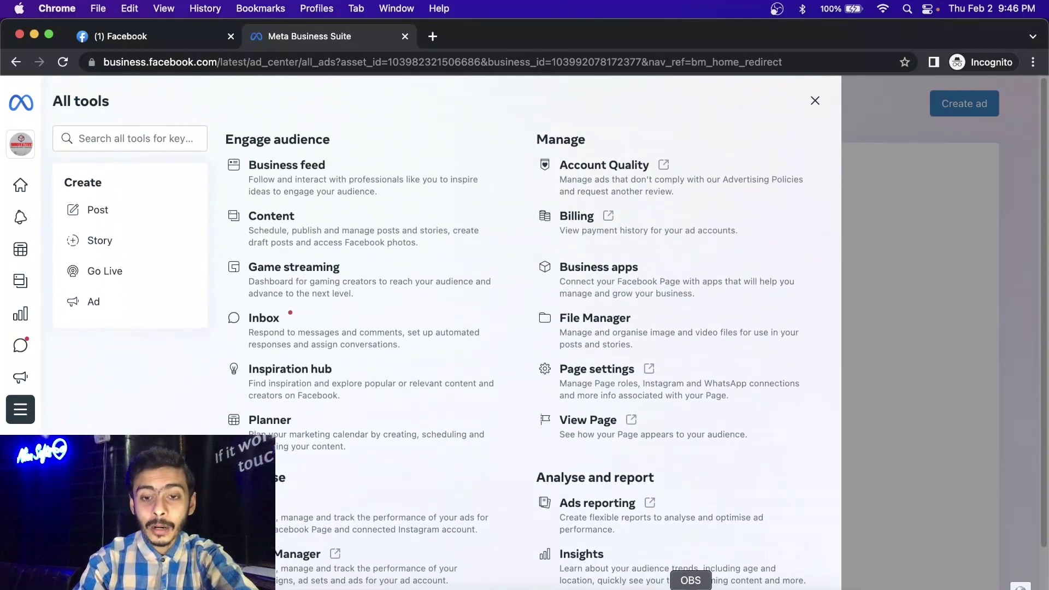
left_click(691, 587)
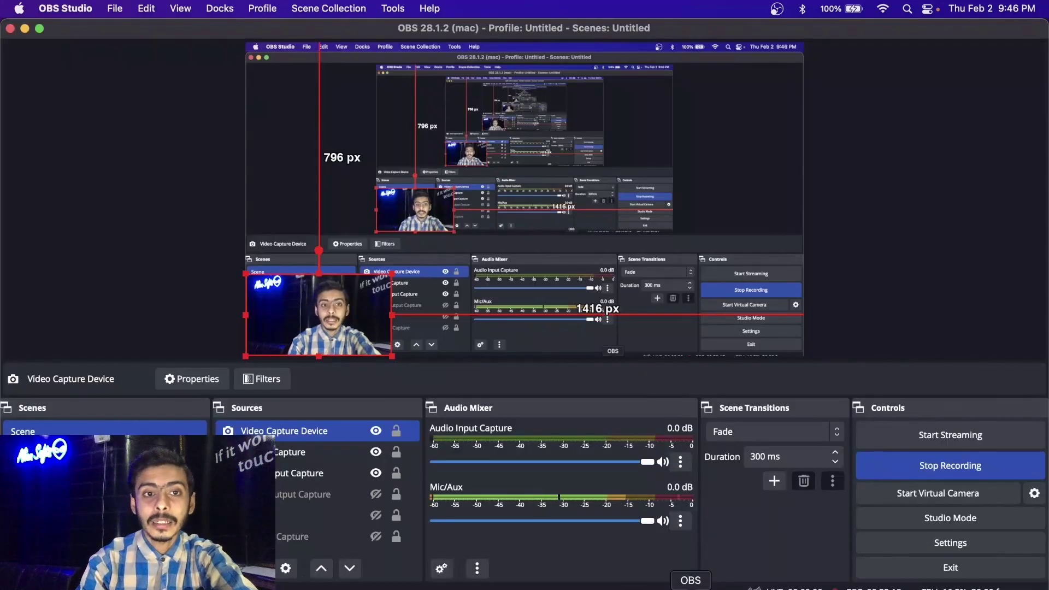